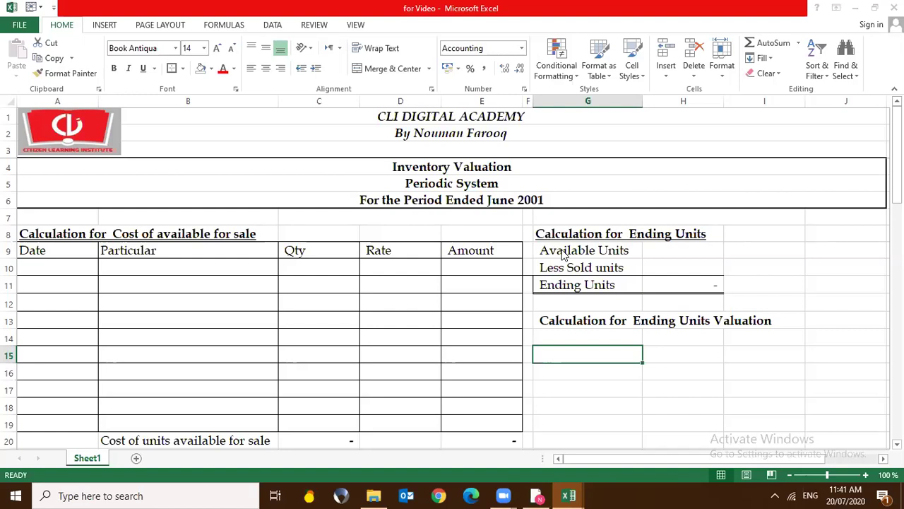
pyautogui.hotkey('alt', 'Tab')
pyautogui.press('Tab')
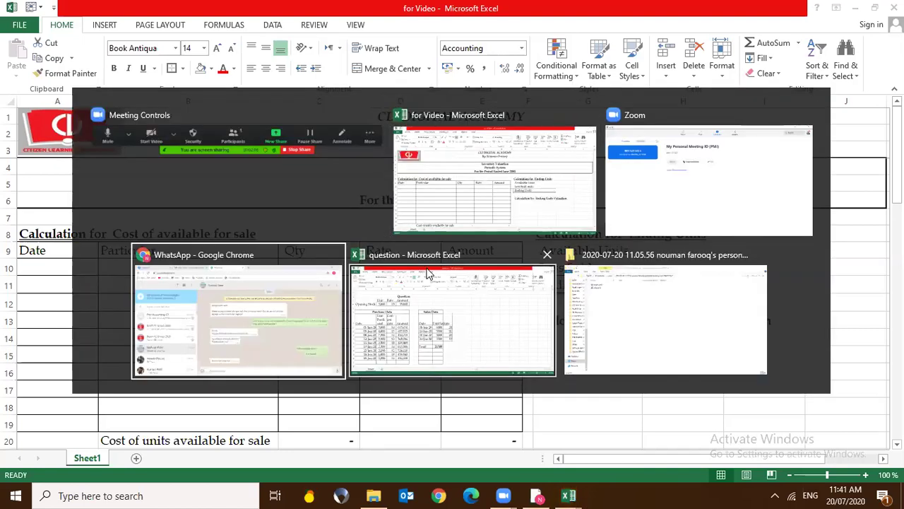
pyautogui.hotkey('alt', 'Tab')
pyautogui.press('Tab')
pyautogui.press('Tab')
pyautogui.press('Escape')
pyautogui.hotkey('alt', 'Tab')
pyautogui.press('Escape')
pyautogui.hotkey('alt', 'Tab')
pyautogui.press('Tab')
pyautogui.press('Tab')
pyautogui.click(407, 351)
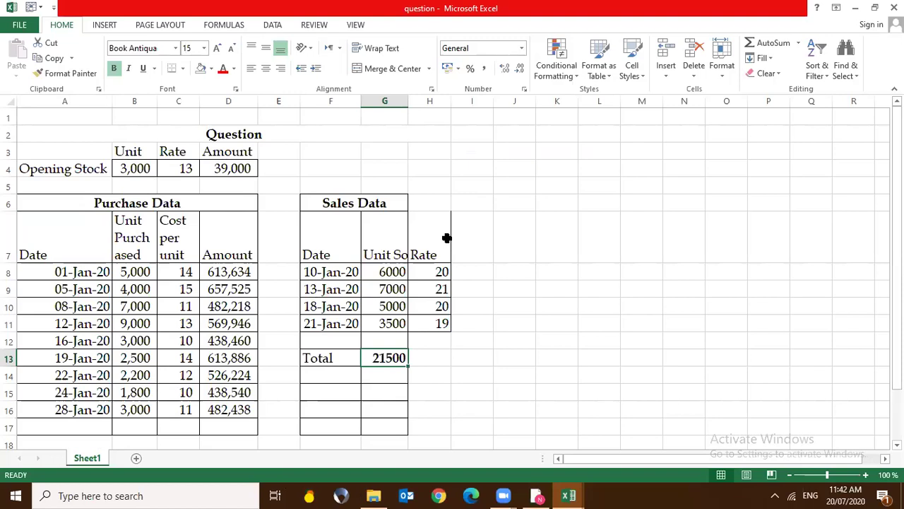
pyautogui.hotkey('alt', 'Tab')
pyautogui.hotkey('alt', 'Tab')
pyautogui.hotkey('alt', 'Tab')
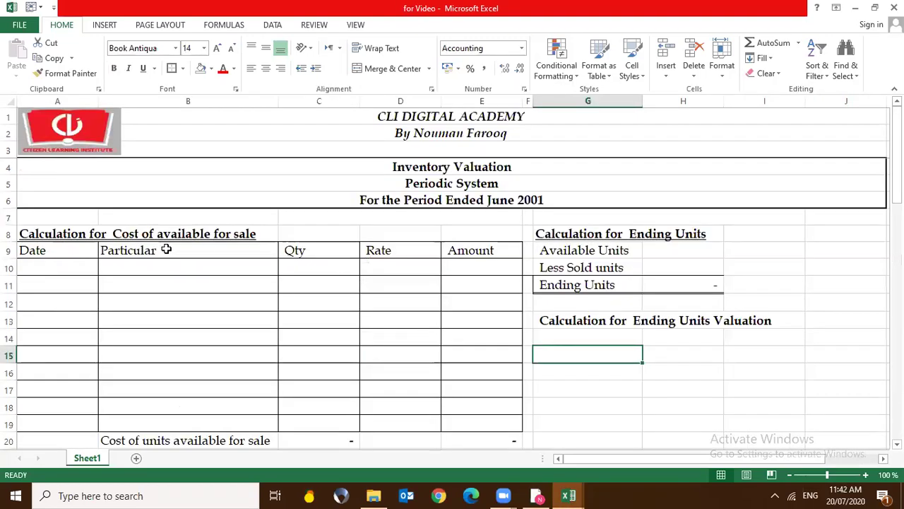
pyautogui.click(157, 254)
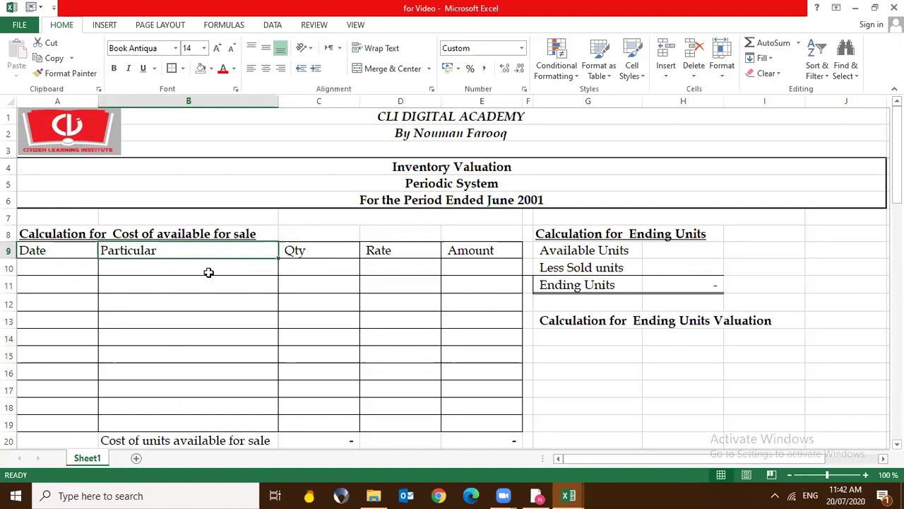
# Extend the A8 heading by appending ' (Opening + Purchases)' to its text
pyautogui.click(209, 272)
pyautogui.press('Up')
pyautogui.press('Up')
pyautogui.press('Left')
pyautogui.press('F2')
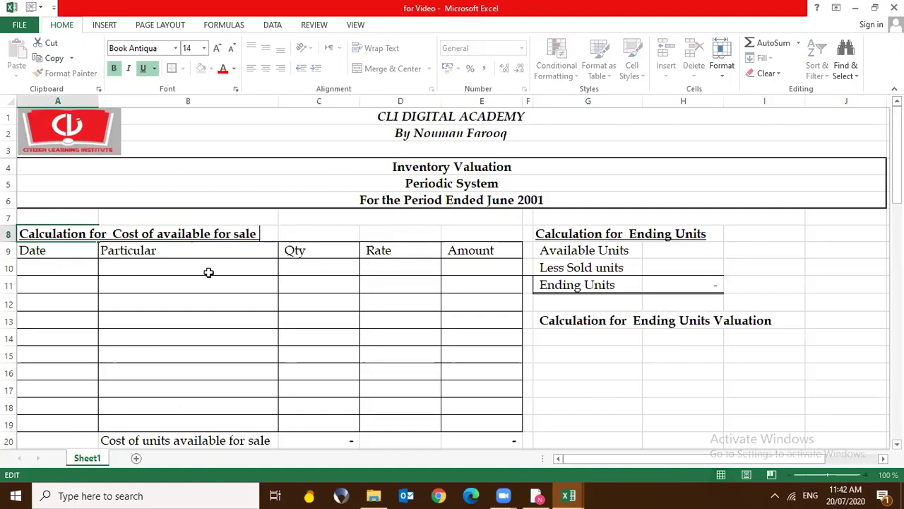
pyautogui.write('(Opning')
pyautogui.press('BackSpace')
pyautogui.press('BackSpace')
pyautogui.press('BackSpace')
pyautogui.press('BackSpace')
pyautogui.write('ening + Purchases)')
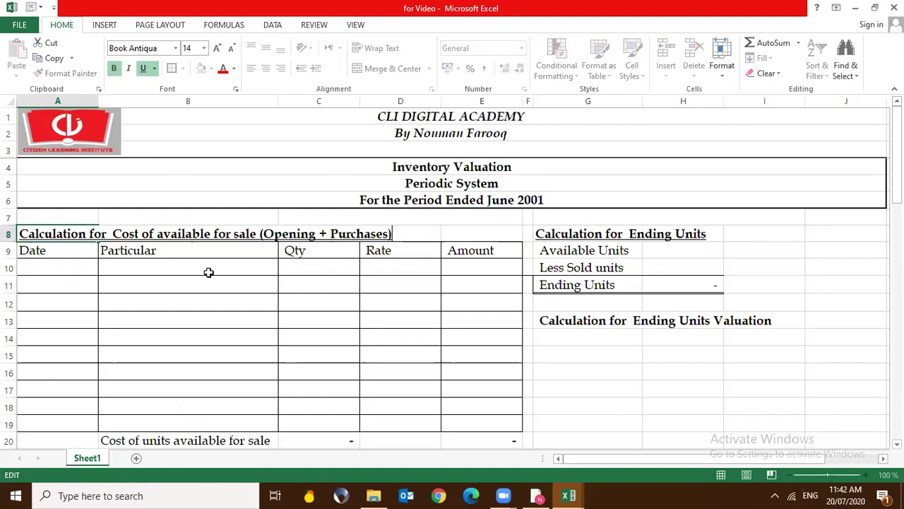
pyautogui.press('Return')
pyautogui.press('Return')
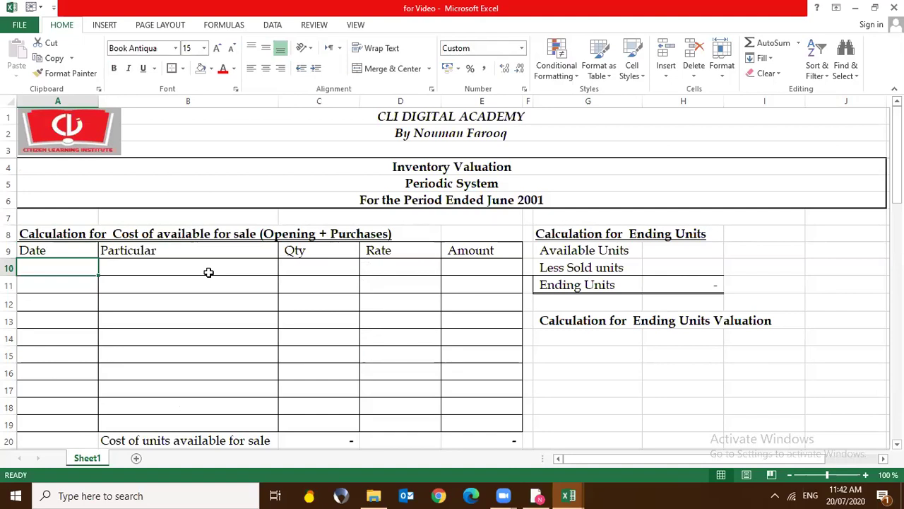
# Copy the opening stock units, rate and amount into row 10 and label it 'Opening Stock'
pyautogui.hotkey('alt', 'Tab')
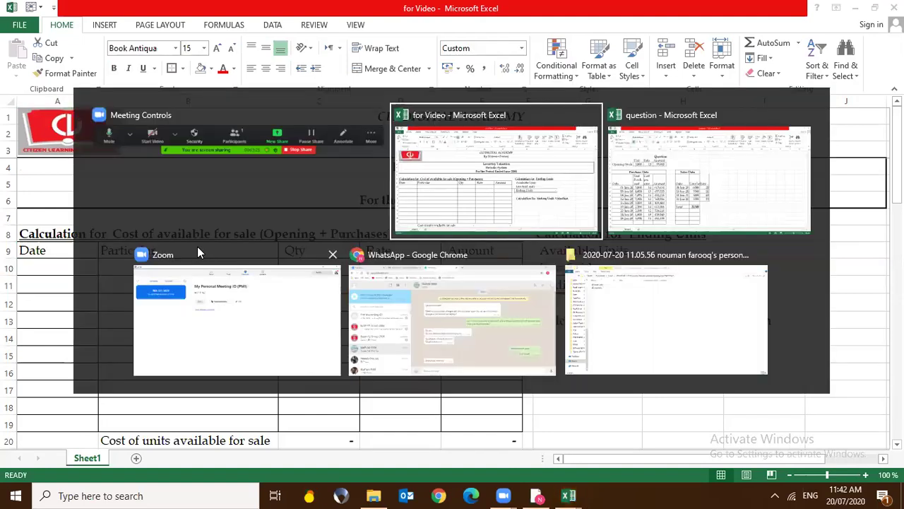
pyautogui.click(135, 170)
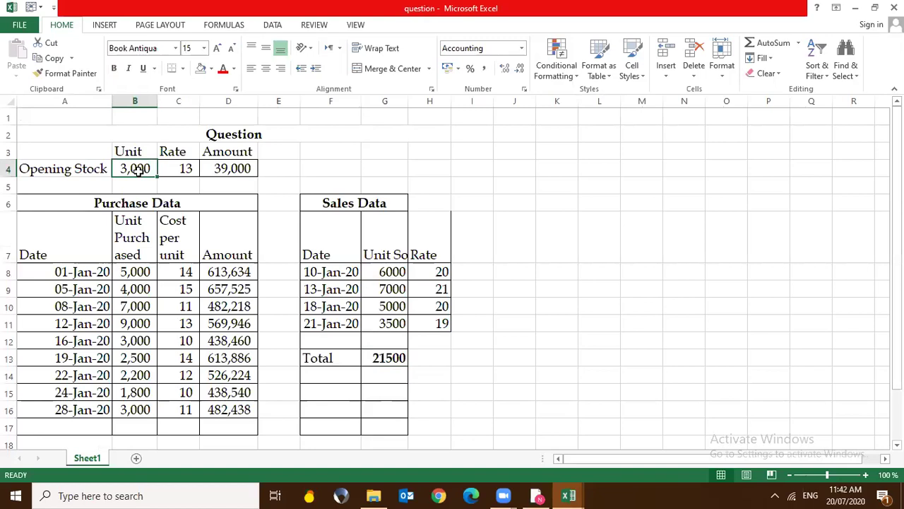
pyautogui.press('Right')
pyautogui.click(137, 170)
pyautogui.hotkey('shift', 'Right')
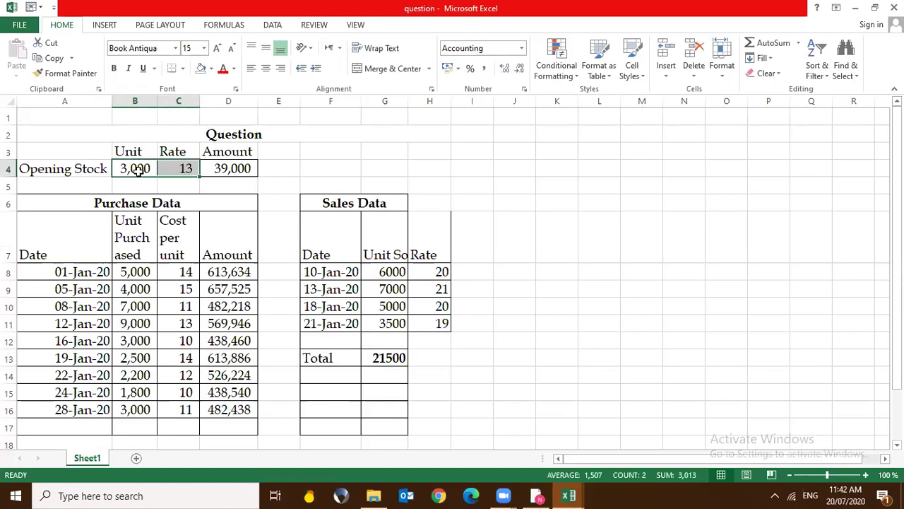
pyautogui.hotkey('shift', 'Right')
pyautogui.hotkey('ctrl', 'c')
pyautogui.hotkey('alt', 'Tab')
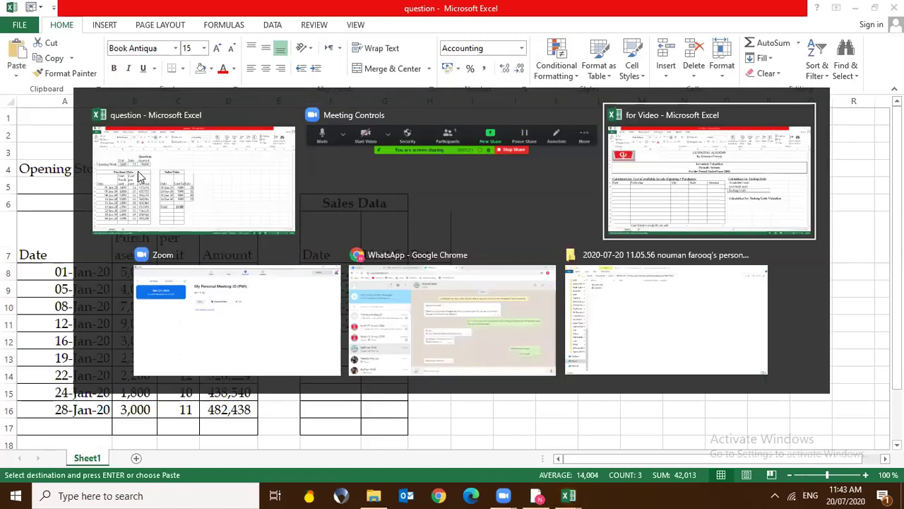
pyautogui.press('Right')
pyautogui.press('Right')
pyautogui.hotkey('shift', 'Right')
pyautogui.hotkey('shift', 'Right')
pyautogui.hotkey('ctrl', 'v')
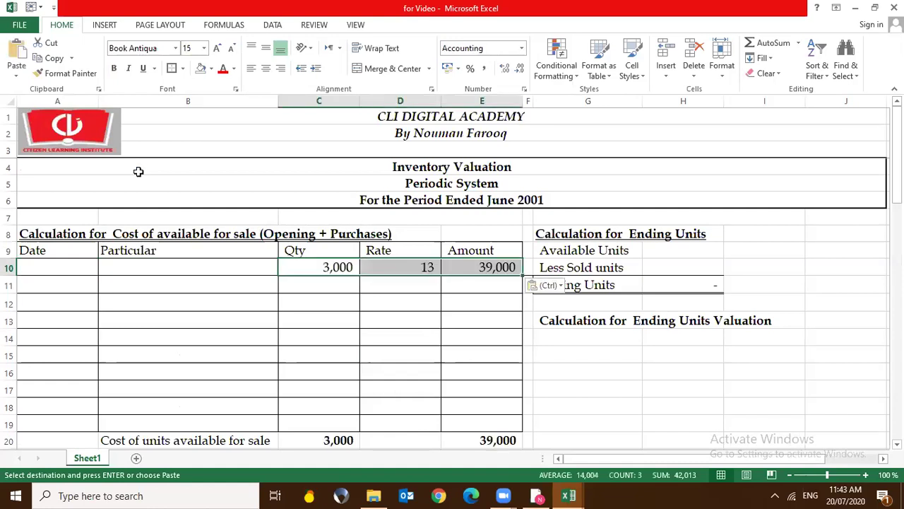
pyautogui.press('Left')
pyautogui.write('Ope')
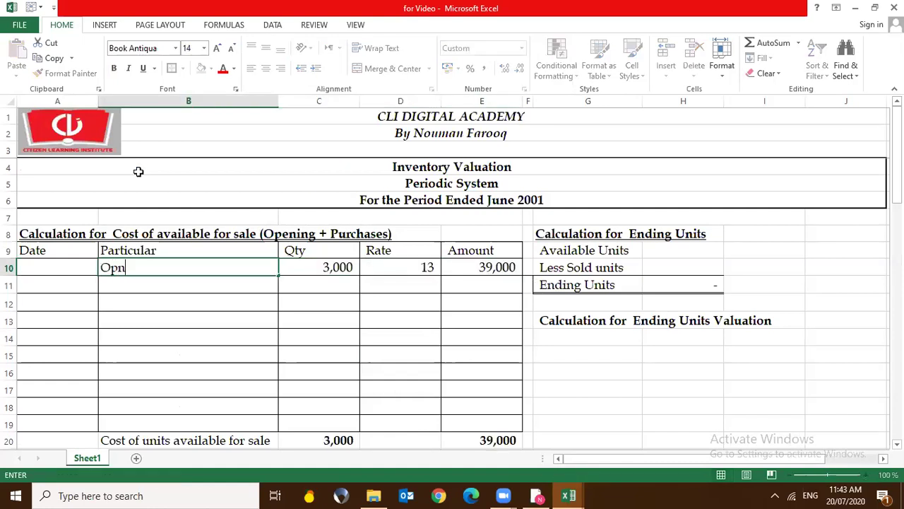
pyautogui.write('ning S')
pyautogui.write('tovck')
pyautogui.press('BackSpace')
pyautogui.press('BackSpace')
pyautogui.press('BackSpace')
pyautogui.press('BackSpace')
pyautogui.write('ock')
pyautogui.press('Return')
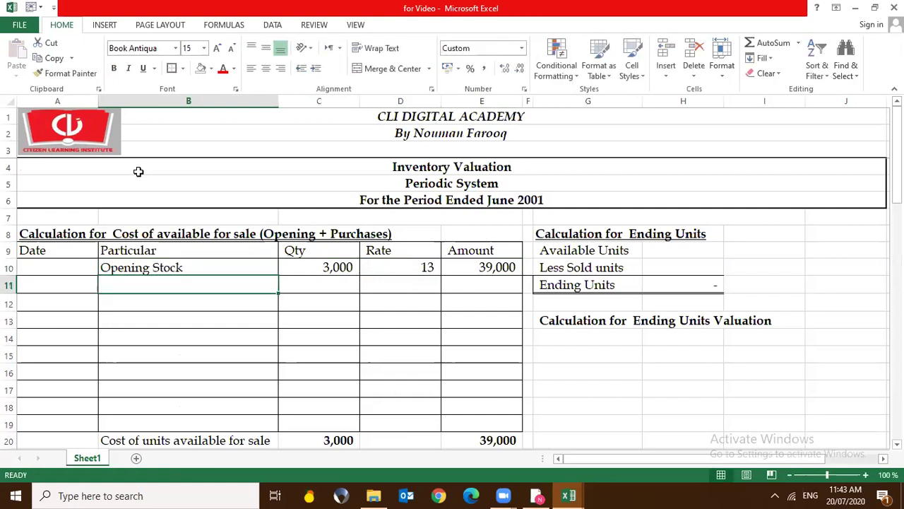
# Bring the 01-Jan-20 date and the nine purchase dates over from the question workbook
pyautogui.hotkey('ctrl', 'Tab')
pyautogui.press('Down')
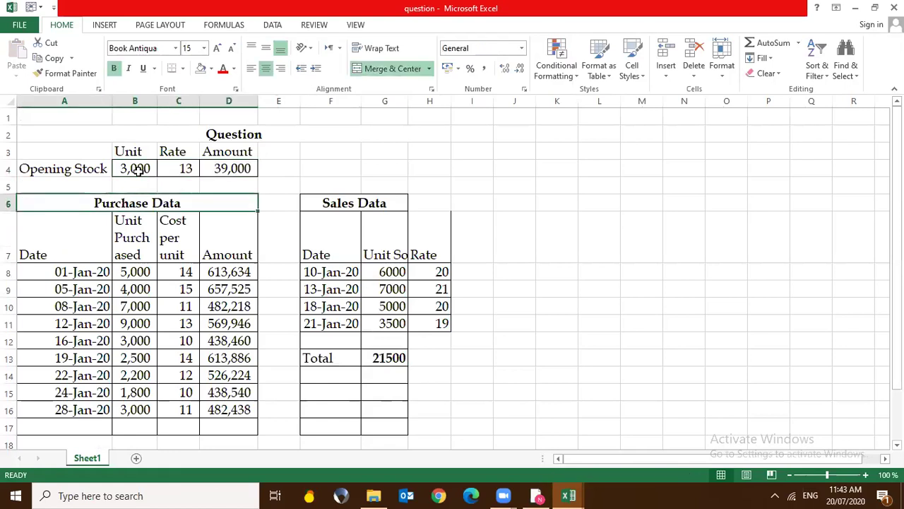
pyautogui.press('Down')
pyautogui.press('Down')
pyautogui.hotkey('ctrl', 'c')
pyautogui.hotkey('ctrl', 'Tab')
pyautogui.hotkey('ctrl', 'v')
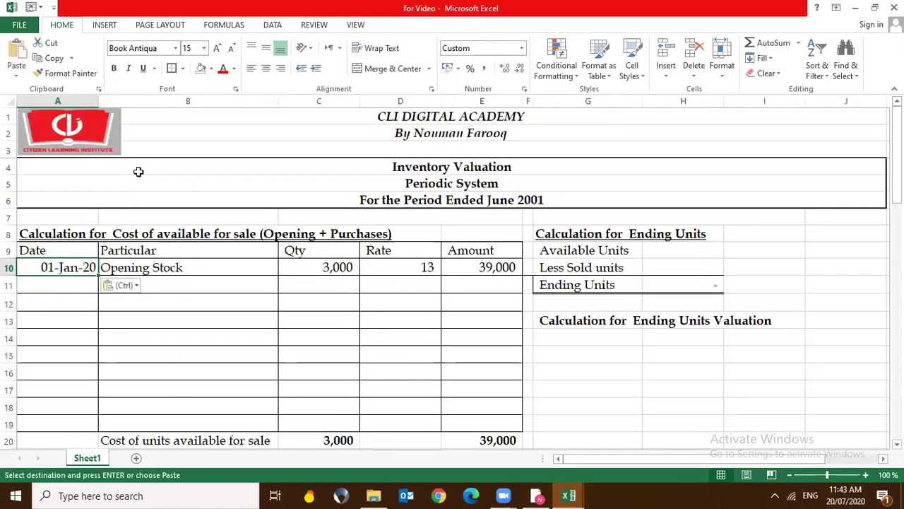
pyautogui.press('Down')
pyautogui.hotkey('ctrl', 'Tab')
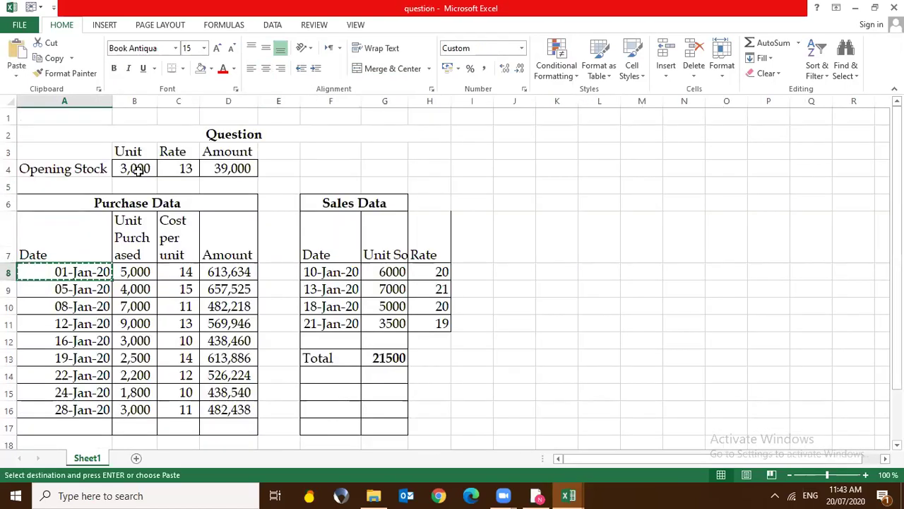
pyautogui.hotkey('shift', 'Down')
pyautogui.hotkey('shift', 'Down')
pyautogui.hotkey('shift', 'Down')
pyautogui.hotkey('shift', 'Down')
pyautogui.hotkey('shift', 'Down')
pyautogui.hotkey('ctrl', 'c')
pyautogui.hotkey('ctrl', 'Tab')
pyautogui.hotkey('ctrl', 'v')
# Label rows 11 through 19 as 'Purchases' in the Particular column
pyautogui.press('Right')
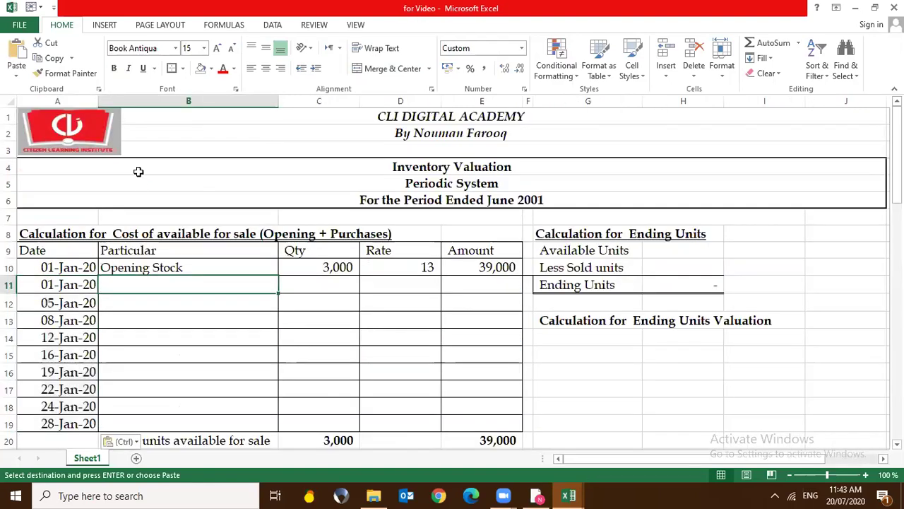
pyautogui.write('Purcahses')
pyautogui.press('Return')
pyautogui.hotkey('shift', 'Down')
pyautogui.hotkey('shift', 'Down')
pyautogui.hotkey('shift', 'Down')
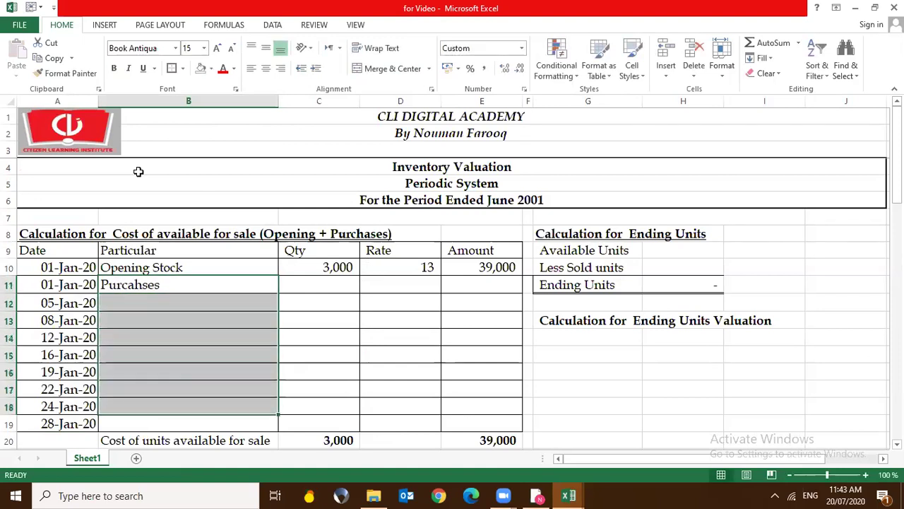
pyautogui.press('Up')
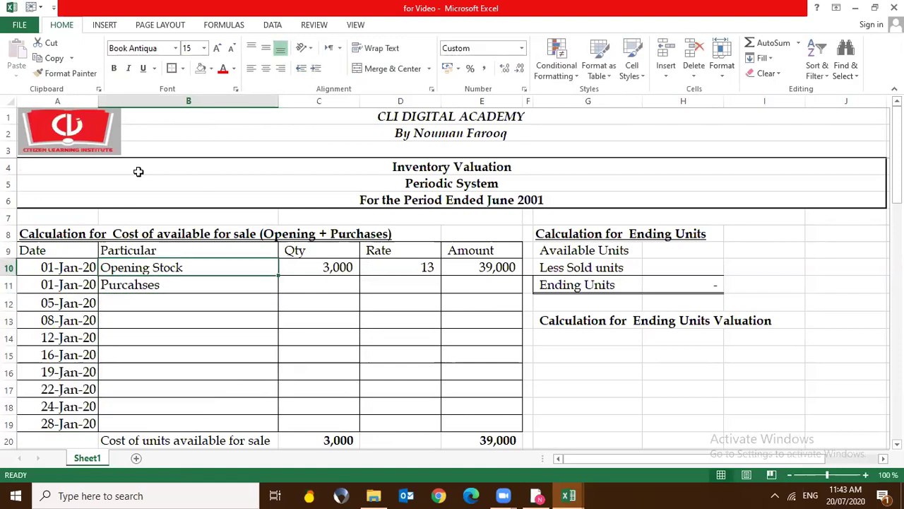
pyautogui.write('Purchases')
pyautogui.press('Return')
pyautogui.press('Up')
pyautogui.hotkey('shift', 'Down')
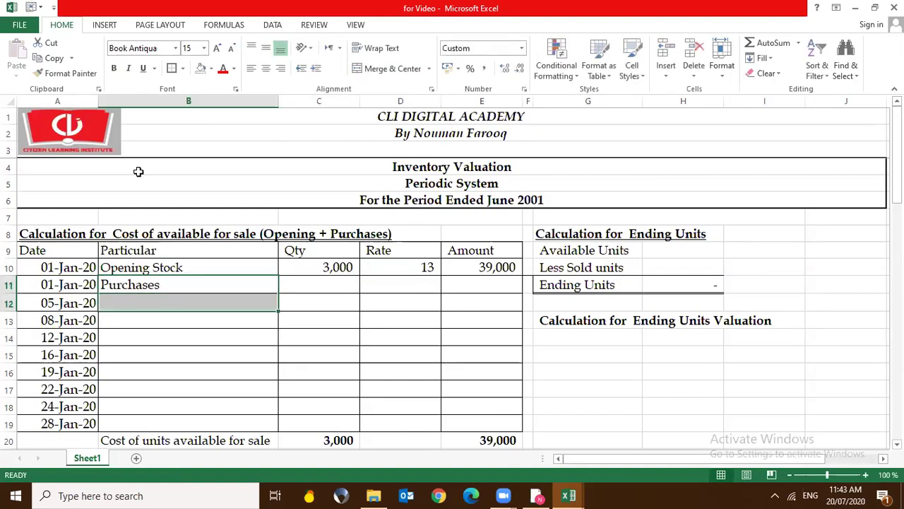
pyautogui.hotkey('shift', 'Down')
# Paste the purchase quantities, rates and amounts from the question workbook into rows 11–19
pyautogui.hotkey('shift', 'Down')
pyautogui.hotkey('shift', 'Down')
pyautogui.hotkey('shift', 'Down')
pyautogui.hotkey('ctrl', 'd')
pyautogui.press('Right')
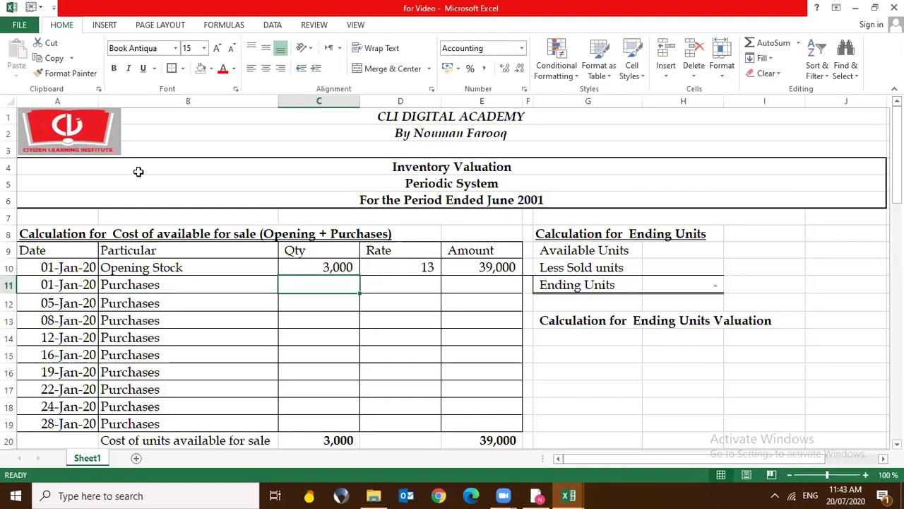
pyautogui.hotkey('ctrl', 'Tab')
pyautogui.hotkey('shift', 'Down')
pyautogui.hotkey('shift', 'Down')
pyautogui.hotkey('shift', 'Down')
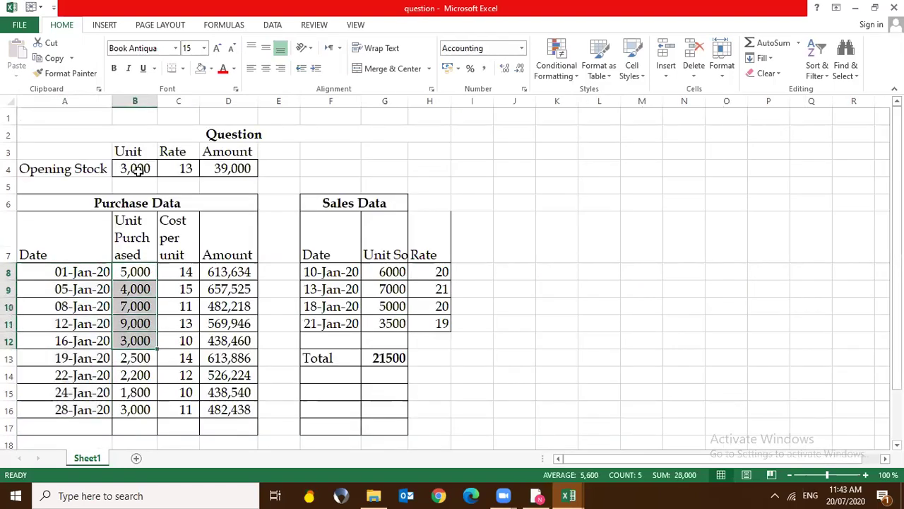
pyautogui.hotkey('shift', 'Right')
pyautogui.hotkey('shift', 'Down')
pyautogui.hotkey('shift', 'Right')
pyautogui.hotkey('shift', 'Down')
pyautogui.hotkey('shift', 'Down')
pyautogui.hotkey('shift', 'Down')
pyautogui.hotkey('ctrl', 'c')
pyautogui.hotkey('ctrl', 'Tab')
pyautogui.hotkey('ctrl', 'v')
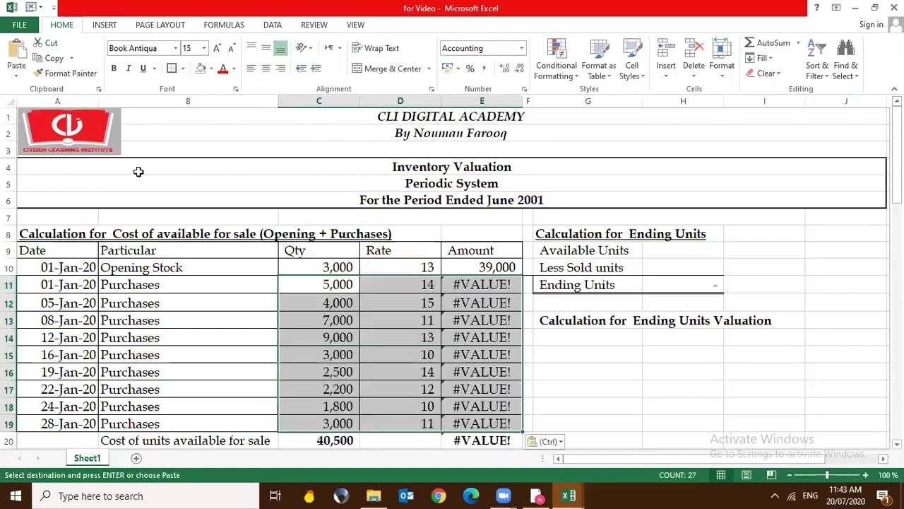
# Compute each purchase amount with =C11*D11 in E11, filled down to row 19
pyautogui.press('Right')
pyautogui.press('Right')
pyautogui.write('=')
pyautogui.press('Left')
pyautogui.press('Left')
pyautogui.write('*')
pyautogui.press('Left')
pyautogui.hotkey('ctrl', 'Return')
pyautogui.hotkey('shift', 'Down')
pyautogui.hotkey('shift', 'Down')
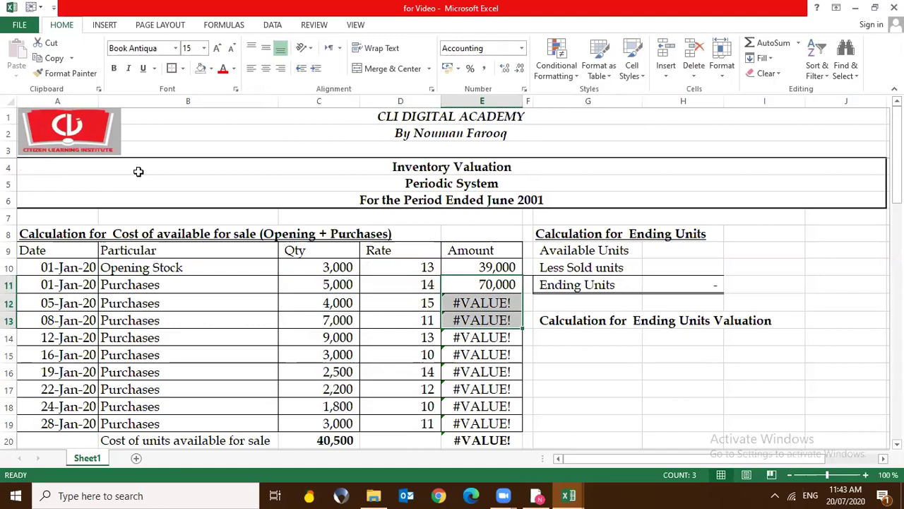
pyautogui.hotkey('shift', 'Down')
pyautogui.hotkey('shift', 'Down')
pyautogui.hotkey('shift', 'Down')
pyautogui.hotkey('shift', 'Down')
pyautogui.hotkey('shift', 'Down')
pyautogui.hotkey('ctrl', 'd')
pyautogui.press('Down')
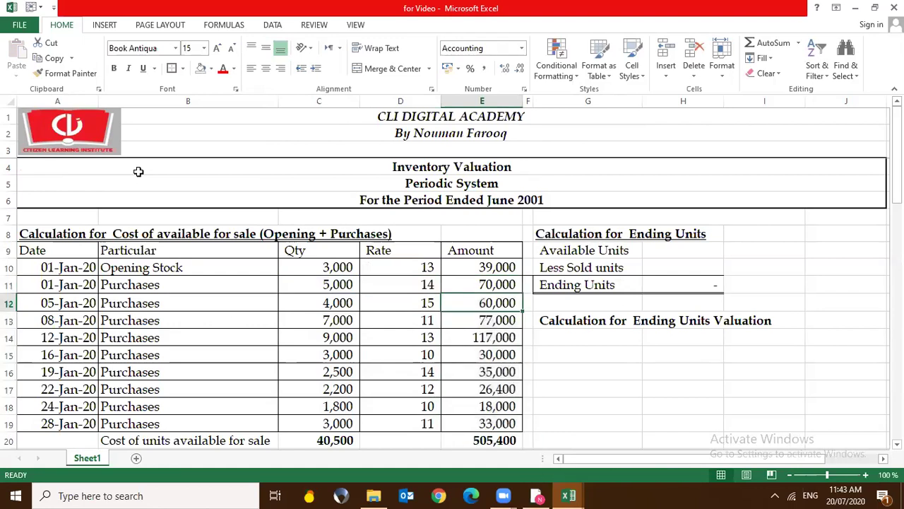
pyautogui.press('Down')
pyautogui.press('Down')
pyautogui.press('Down')
pyautogui.press('Down')
pyautogui.press('Down')
pyautogui.press('Up')
pyautogui.press('Up')
pyautogui.press('Up')
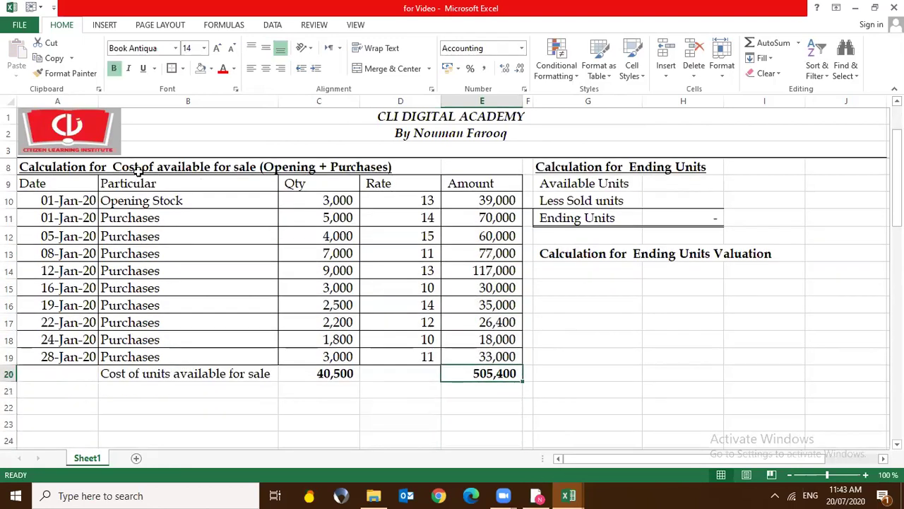
pyautogui.press('Up')
pyautogui.press('Left')
pyautogui.press('Left')
pyautogui.press('Left')
pyautogui.press('Left')
pyautogui.press('Down')
pyautogui.press('Right')
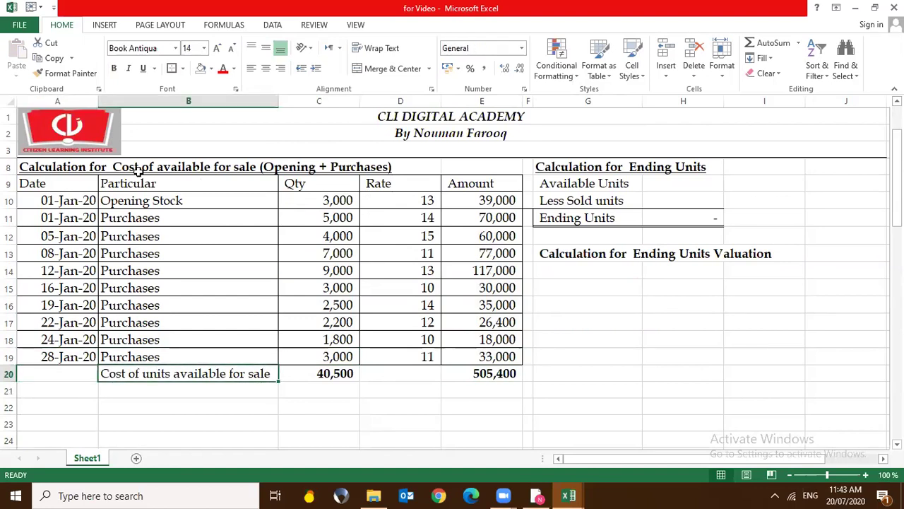
pyautogui.press('Right')
pyautogui.press('Right')
pyautogui.press('Right')
pyautogui.press('Right')
pyautogui.press('Left')
pyautogui.press('Home')
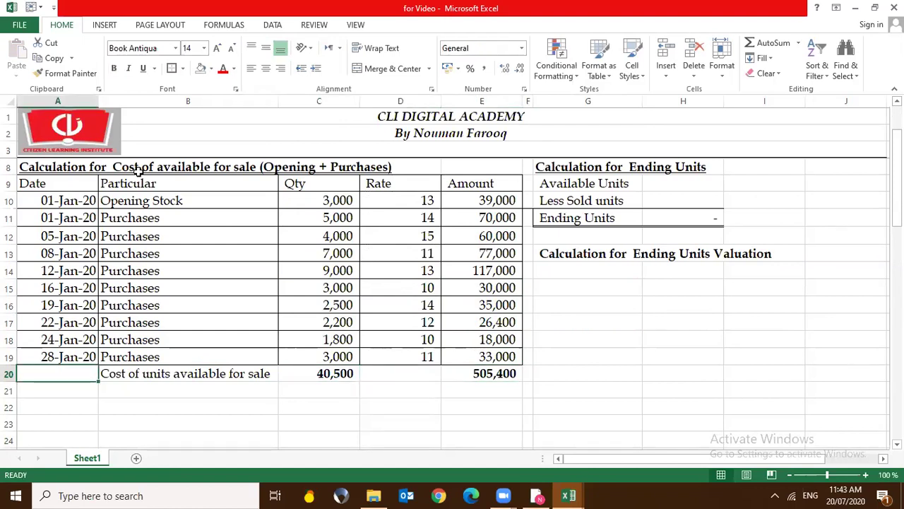
pyautogui.press('Right')
pyautogui.press('Right')
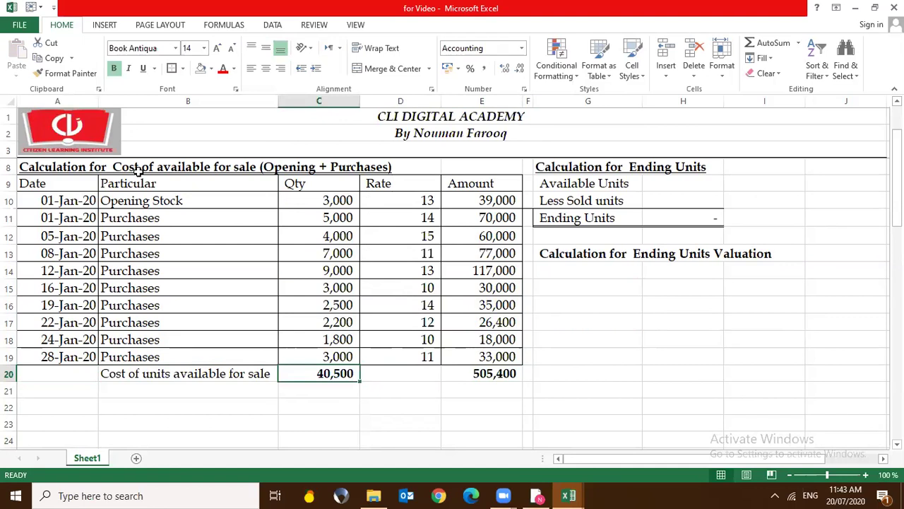
pyautogui.press('Up')
pyautogui.press('Up')
pyautogui.press('Up')
pyautogui.press('Up')
pyautogui.press('Up')
pyautogui.press('Up')
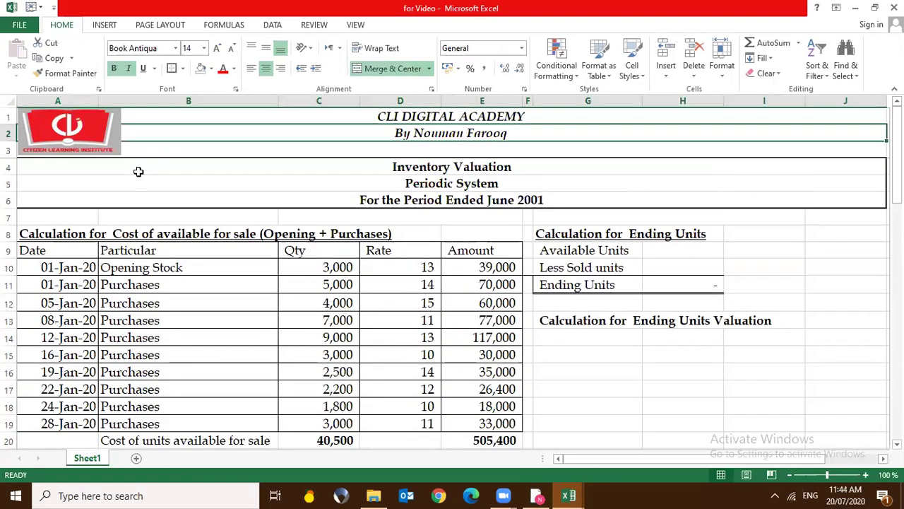
pyautogui.press('Down')
pyautogui.press('Down')
pyautogui.press('Down')
pyautogui.press('Down')
pyautogui.press('Down')
pyautogui.press('Down')
pyautogui.hotkey('alt', '=')
pyautogui.press('Return')
pyautogui.press('Down')
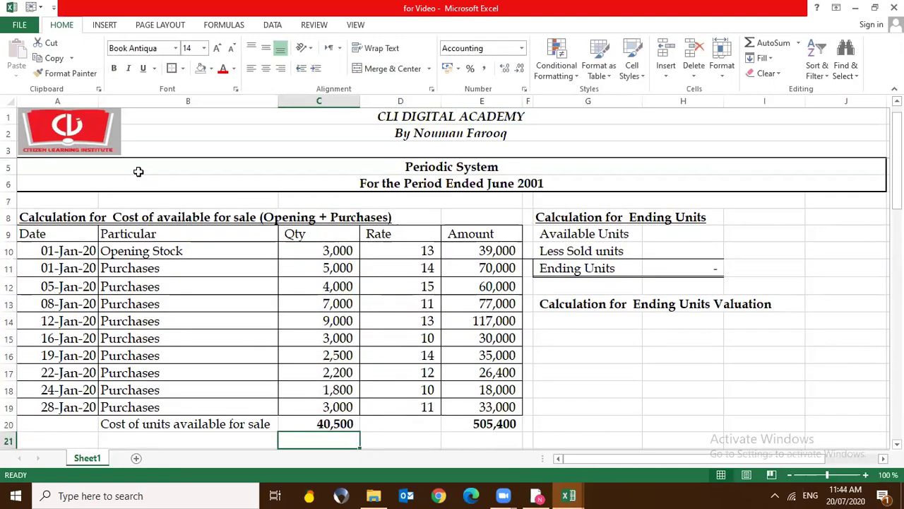
pyautogui.press('Right')
pyautogui.press('Right')
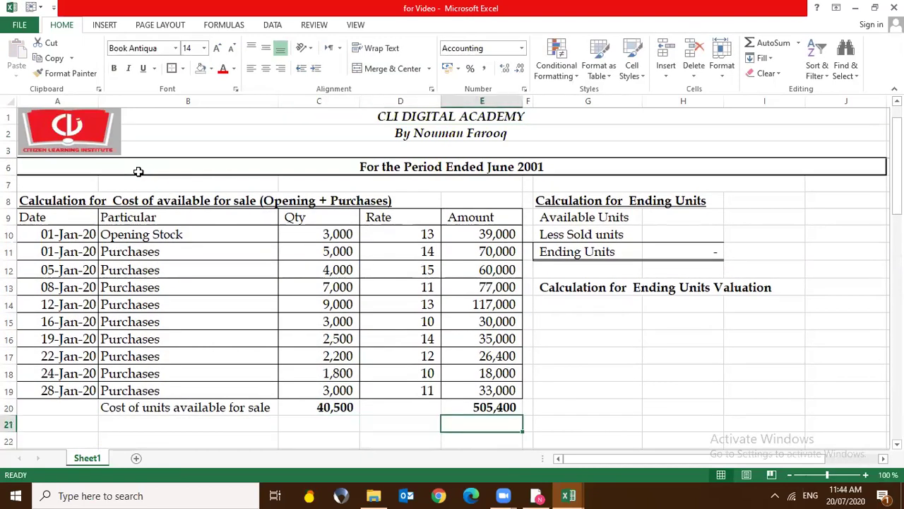
pyautogui.press('Up')
pyautogui.press('Up')
pyautogui.press('Up')
pyautogui.press('Up')
pyautogui.hotkey('ctrl', 'Up')
pyautogui.hotkey('ctrl', 'Up')
pyautogui.hotkey('ctrl', 'Right')
pyautogui.press('Down')
pyautogui.press('Down')
pyautogui.press('Down')
pyautogui.press('Home')
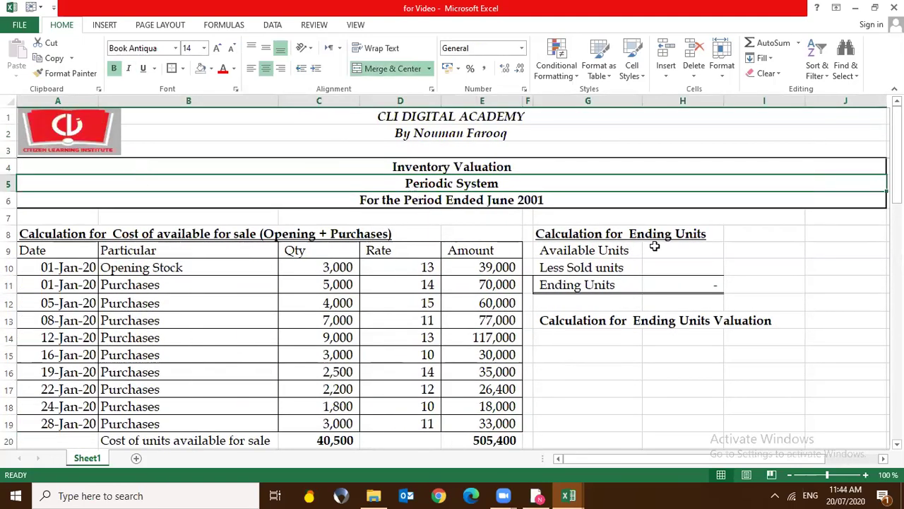
# Link Available Units to the Qty total so it shows 40,500
pyautogui.click(690, 253)
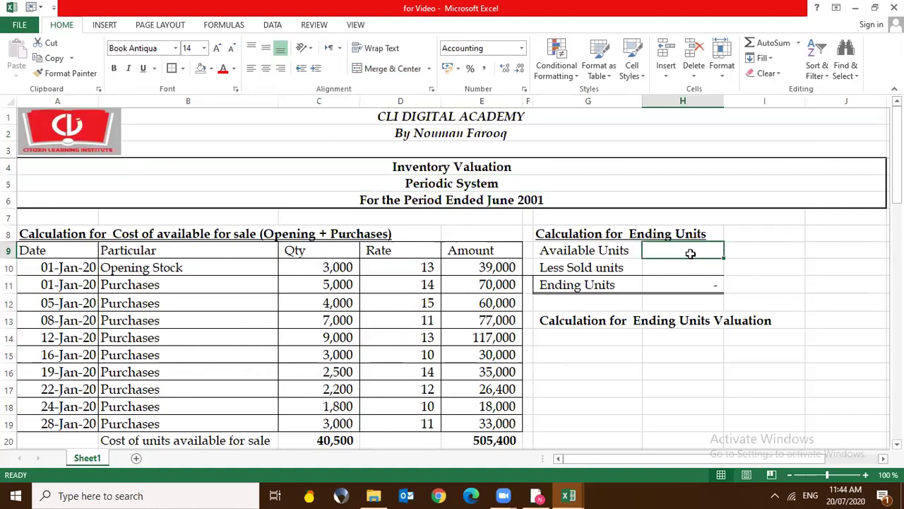
pyautogui.write('=')
pyautogui.press('Left')
pyautogui.press('Left')
pyautogui.press('Left')
pyautogui.press('Left')
pyautogui.press('Down')
pyautogui.press('Down')
pyautogui.press('Down')
pyautogui.press('Down')
pyautogui.press('Down')
pyautogui.press('Down')
pyautogui.press('Down')
pyautogui.press('Down')
pyautogui.press('Down')
pyautogui.press('Down')
pyautogui.hotkey('ctrl', 'Return')
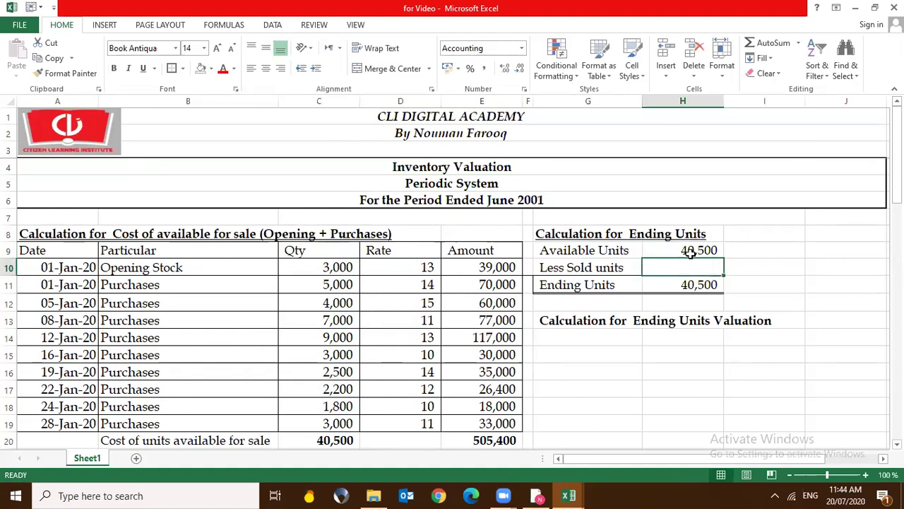
# Look up the total units sold, 21,500, in the question workbook
pyautogui.hotkey('alt', 'Tab')
pyautogui.click(393, 274)
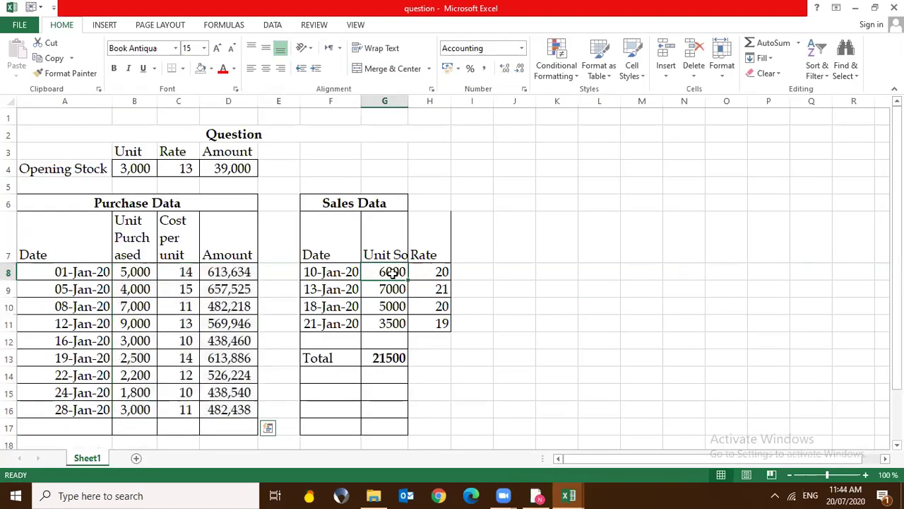
pyautogui.doubleClick(408, 101)
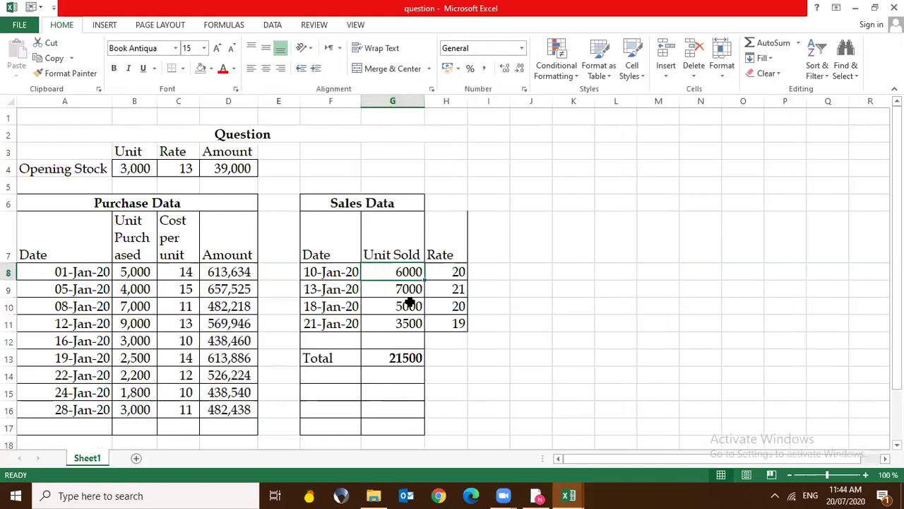
pyautogui.click(412, 358)
pyautogui.hotkey('ctrl', 'Tab')
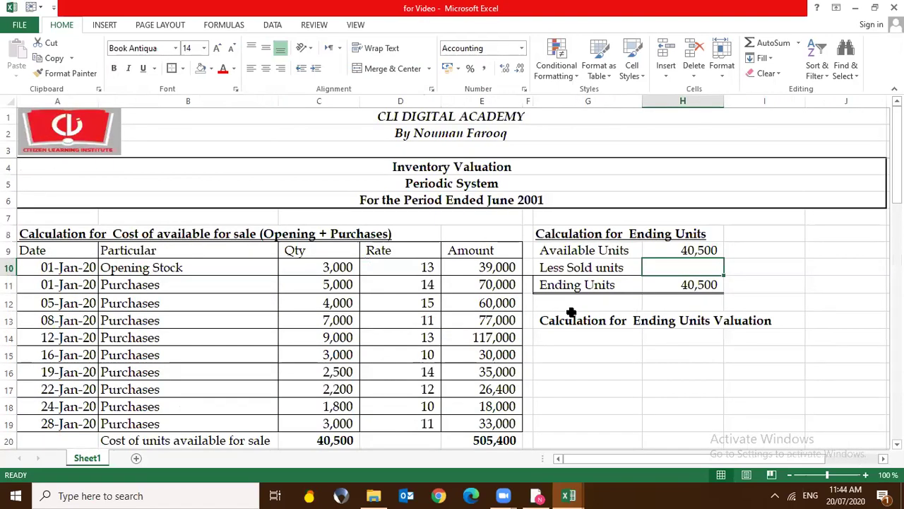
# Enter 21,500 as Less Sold units, leaving 19,000 Ending Units
pyautogui.write('2')
pyautogui.press('Escape')
pyautogui.write('- 21,500')
pyautogui.press('Return')
pyautogui.press('Down')
pyautogui.press('Up')
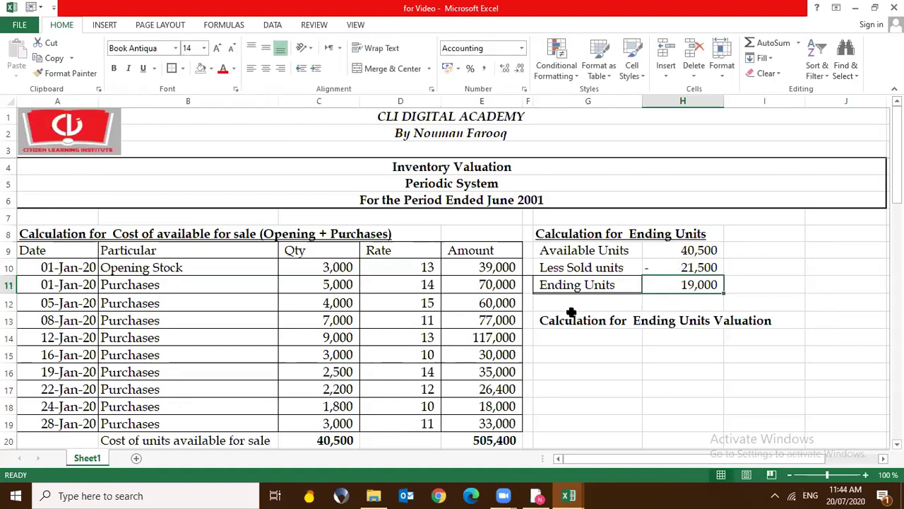
pyautogui.press('Down')
pyautogui.press('Down')
pyautogui.press('Down')
pyautogui.press('Down')
pyautogui.press('Up')
pyautogui.press('Up')
pyautogui.press('Up')
pyautogui.press('Up')
pyautogui.press('Left')
pyautogui.press('Down')
pyautogui.press('Down')
pyautogui.press('Down')
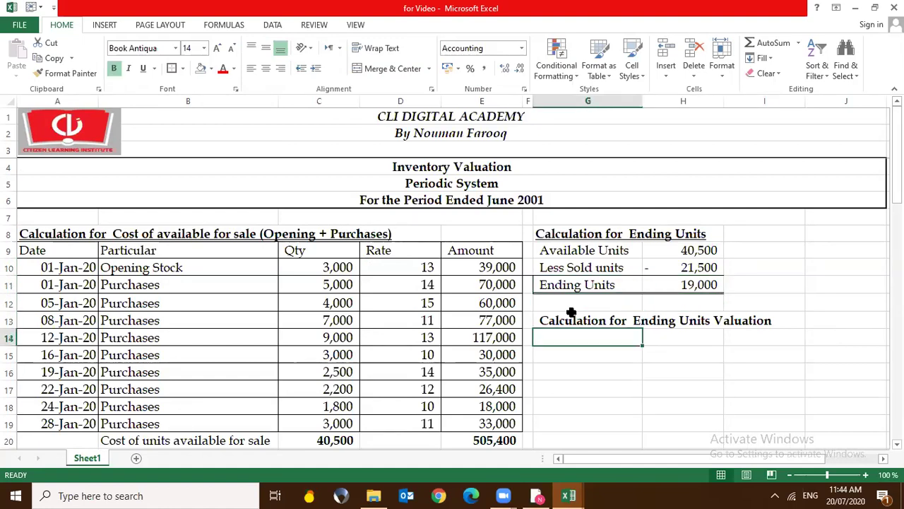
# Enter the label 'FIFO Method' in G14 under the Ending Units Valuation heading
pyautogui.write('FIFO')
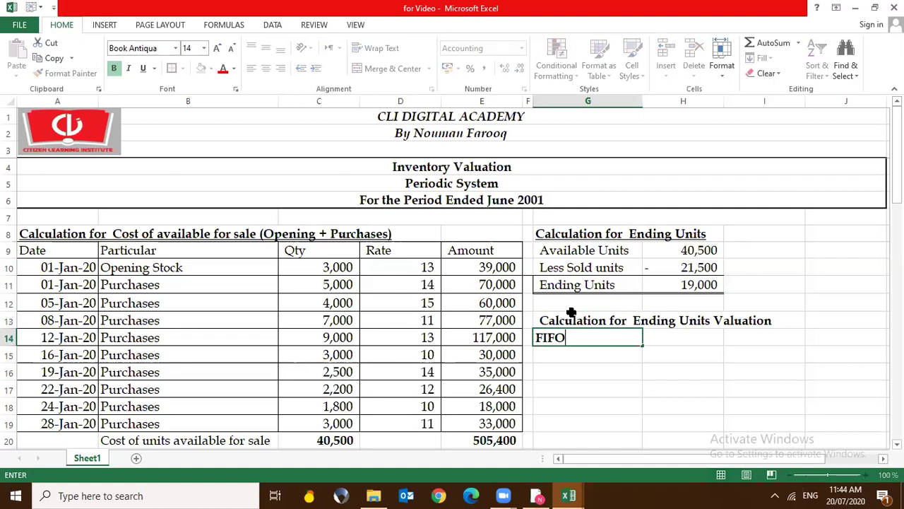
pyautogui.write(' Method')
pyautogui.press('Return')
pyautogui.press('Down')
pyautogui.press('Down')
pyautogui.press('Down')
pyautogui.press('Down')
pyautogui.press('Up')
pyautogui.press('Up')
pyautogui.press('Up')
pyautogui.press('Up')
pyautogui.press('Up')
pyautogui.press('Up')
pyautogui.press('Up')
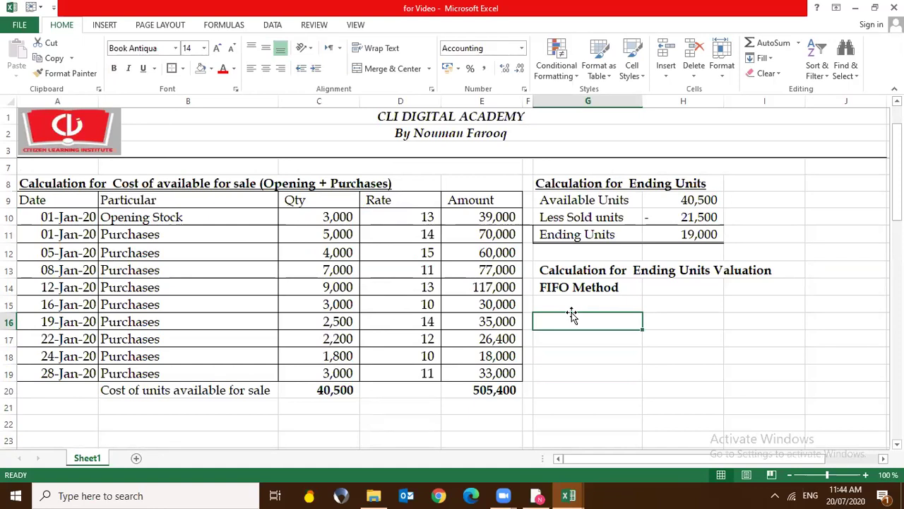
pyautogui.click(574, 299)
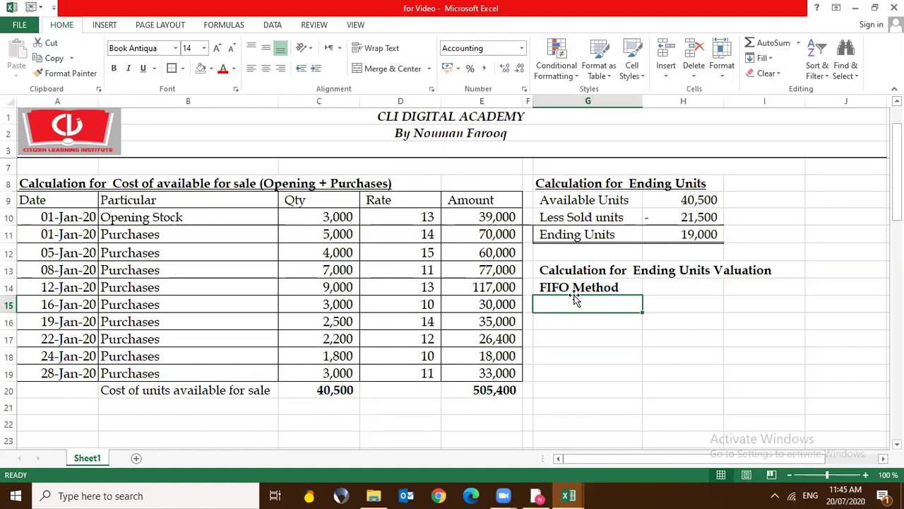
pyautogui.click(667, 270)
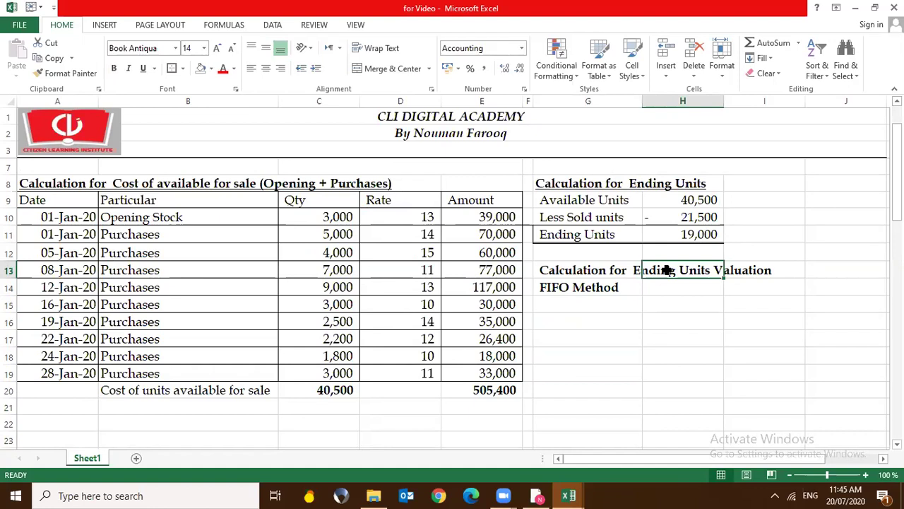
pyautogui.click(596, 302)
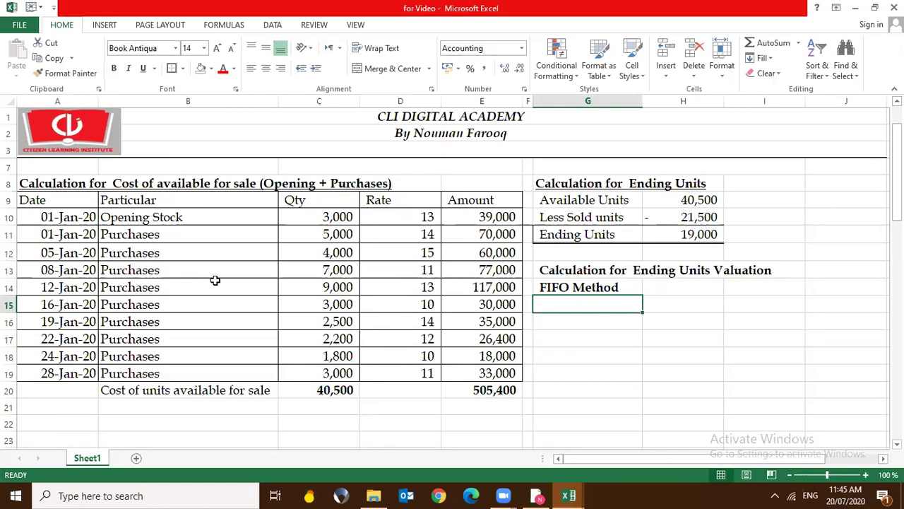
pyautogui.click(699, 217)
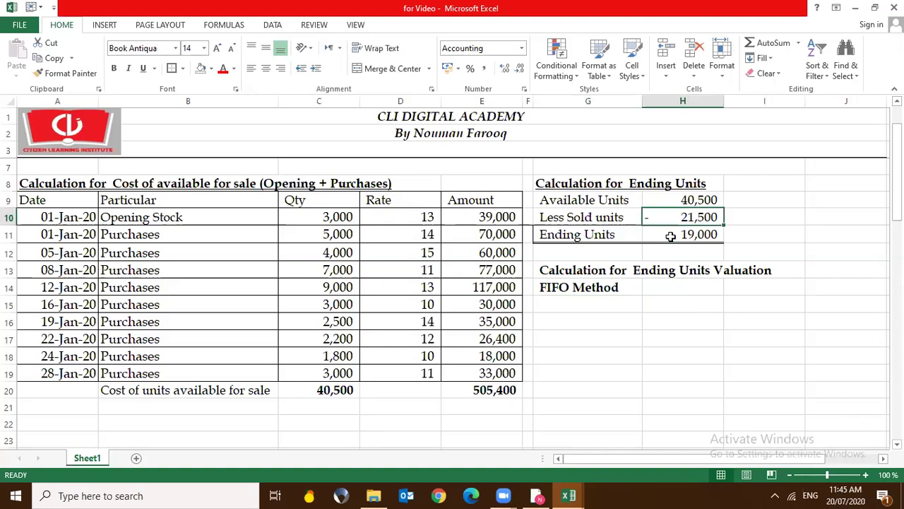
pyautogui.click(343, 235)
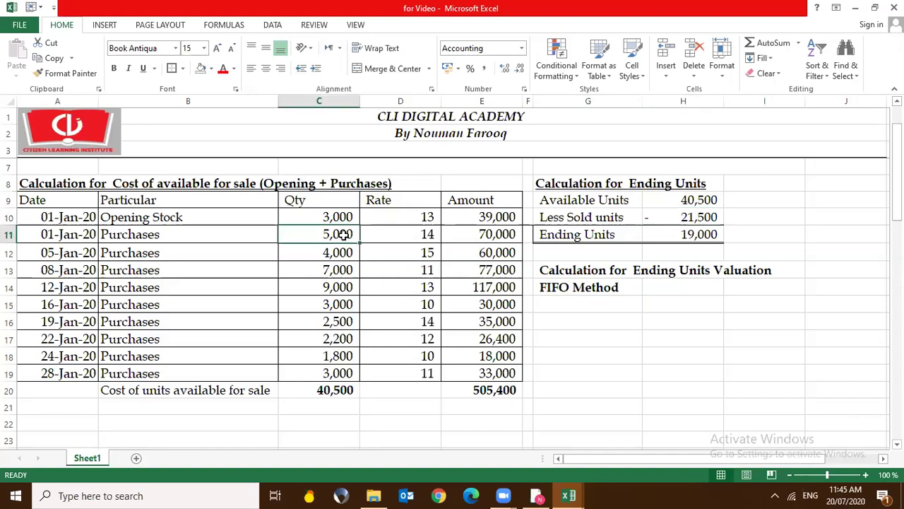
pyautogui.press('Up')
pyautogui.press('Up')
pyautogui.press('Up')
pyautogui.press('Down')
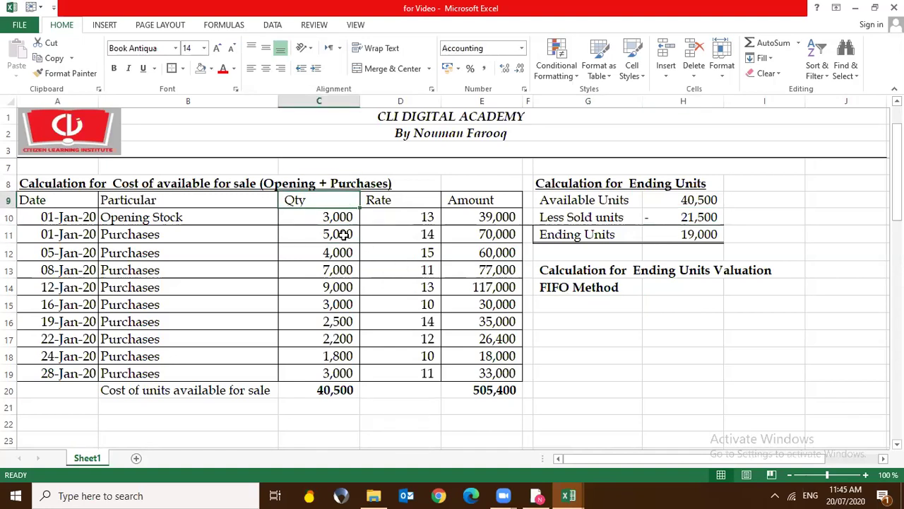
pyautogui.click(326, 216)
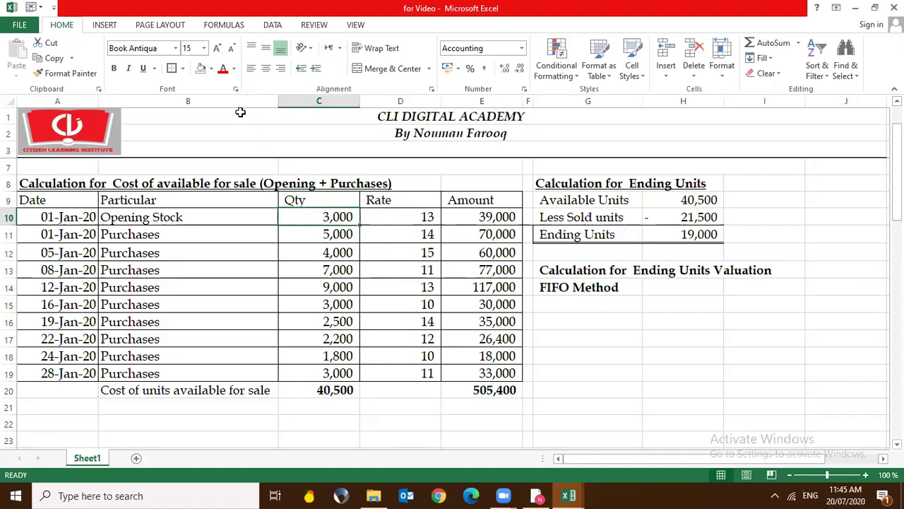
pyautogui.click(210, 69)
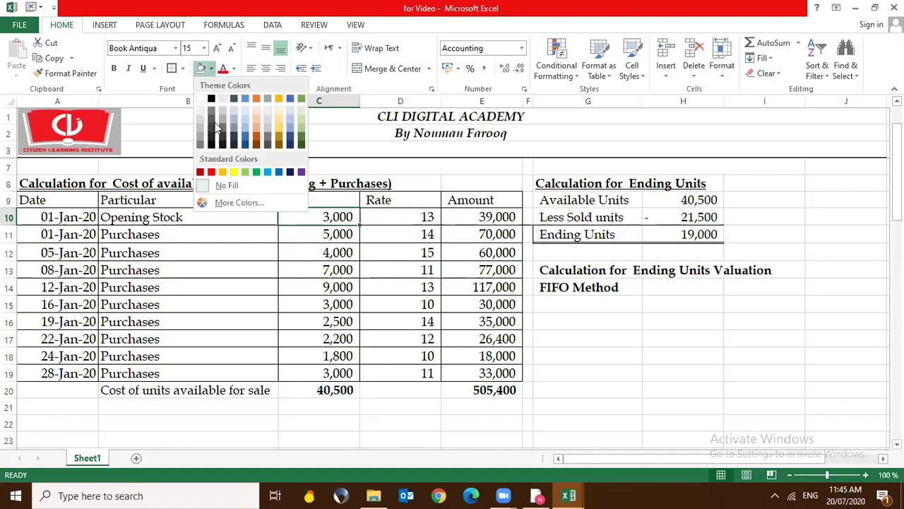
pyautogui.click(233, 174)
pyautogui.press('Down')
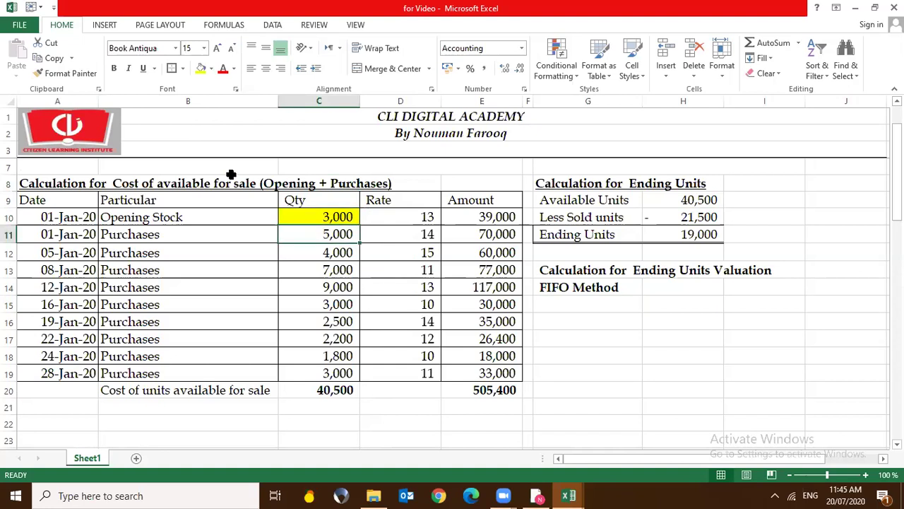
pyautogui.click(202, 68)
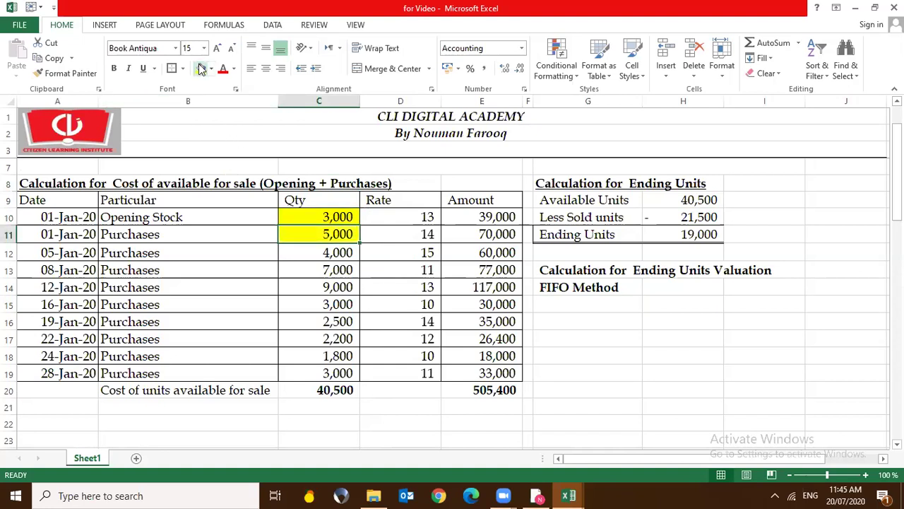
pyautogui.press('Down')
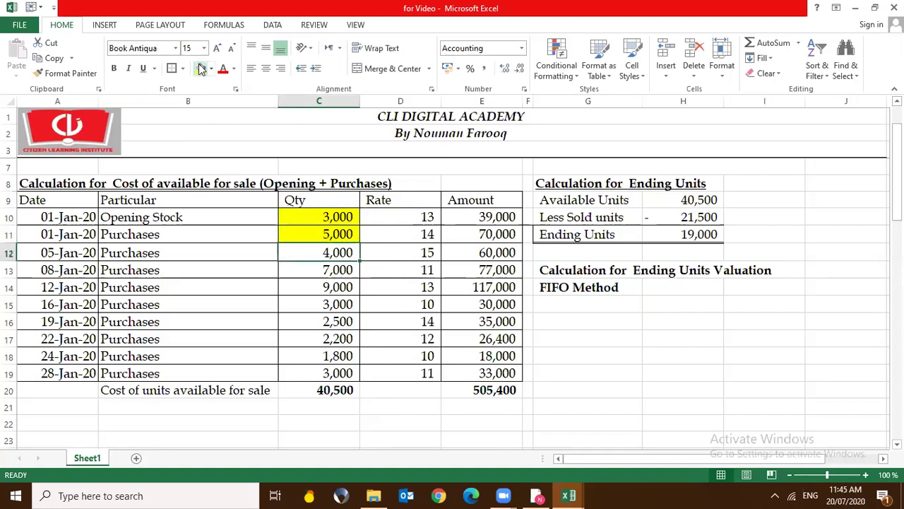
pyautogui.click(202, 68)
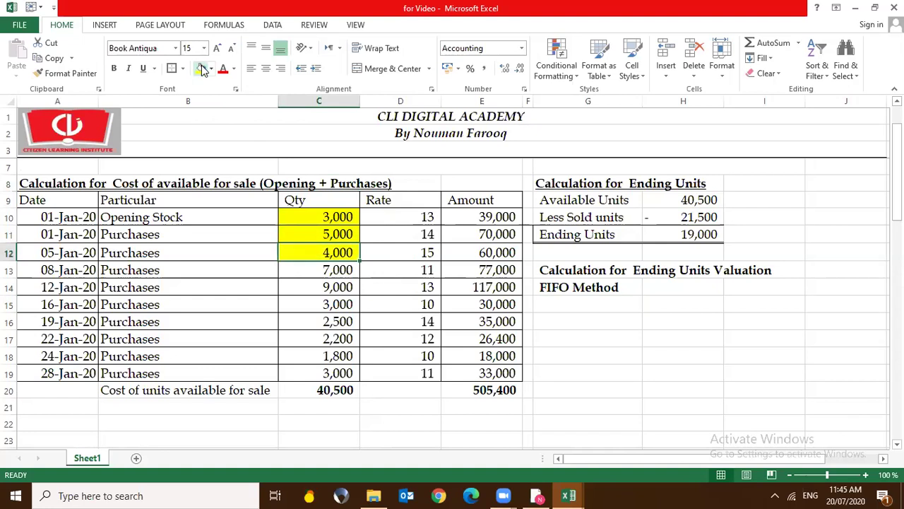
pyautogui.press('Down')
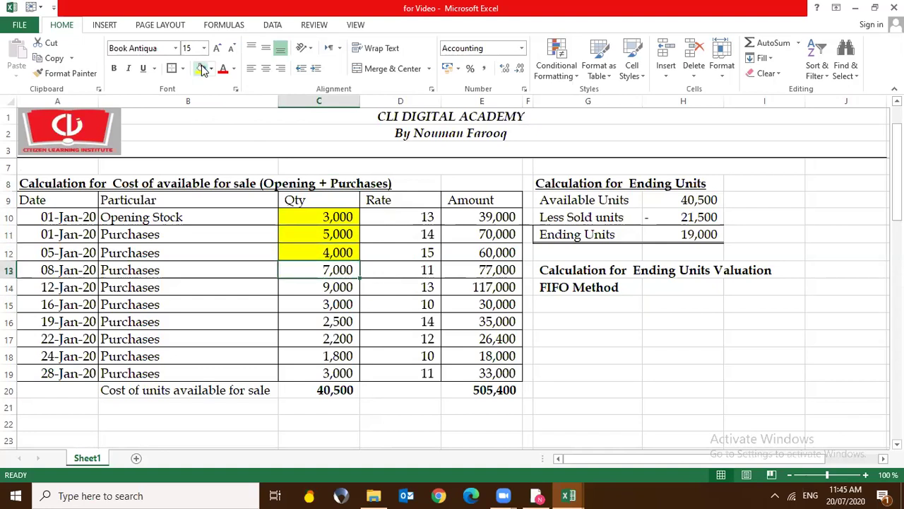
pyautogui.click(202, 69)
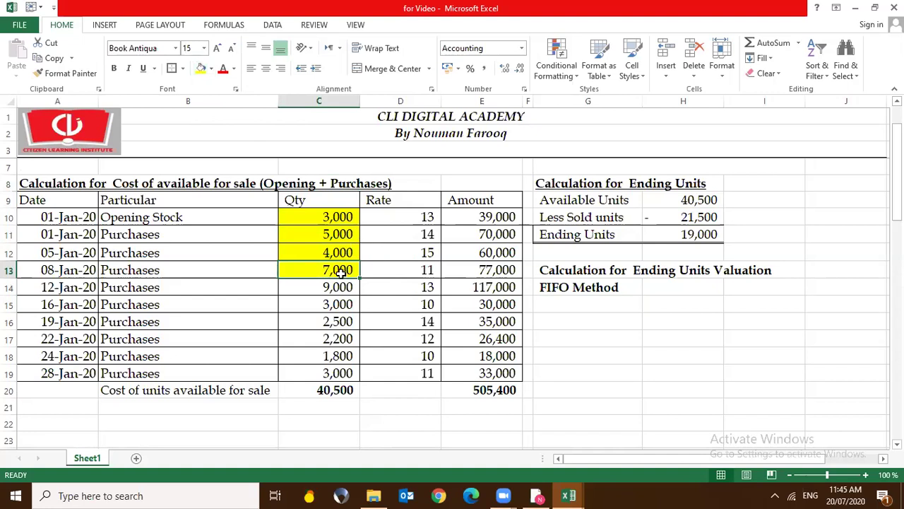
pyautogui.click(690, 219)
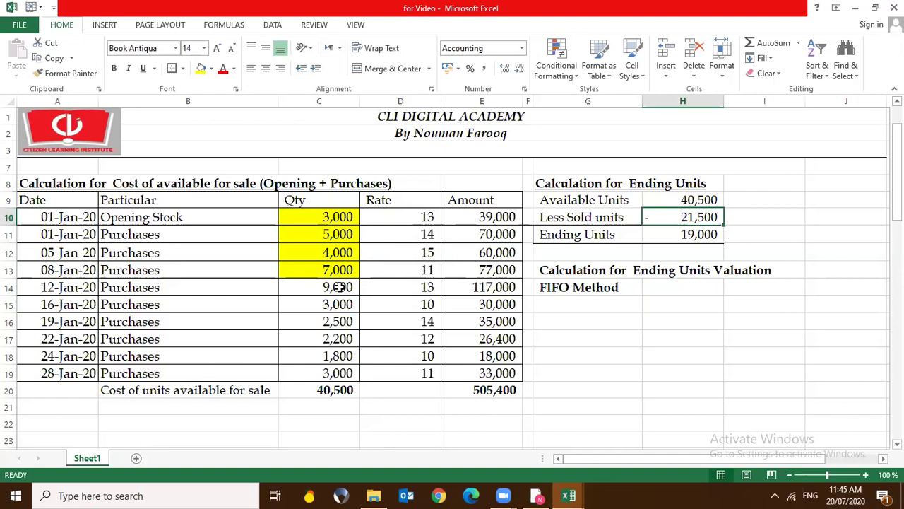
pyautogui.click(339, 287)
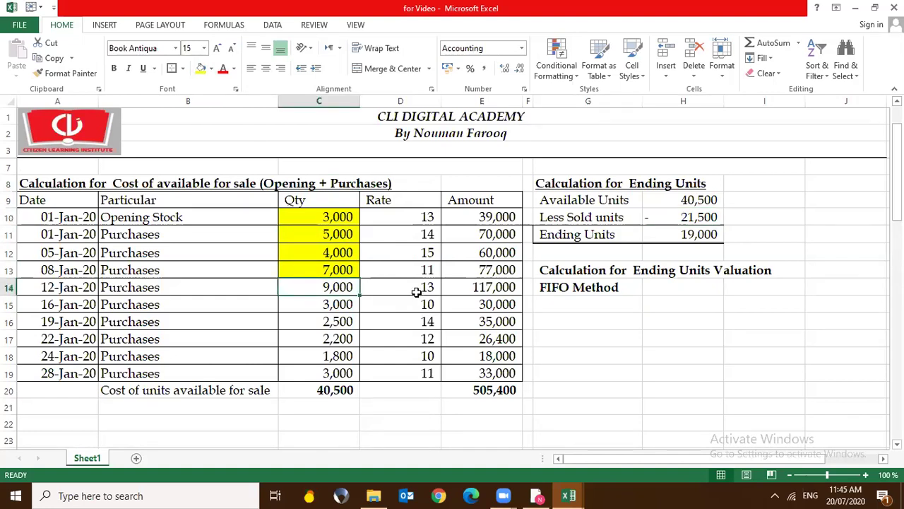
pyautogui.moveTo(345, 216); pyautogui.dragTo(346, 268)
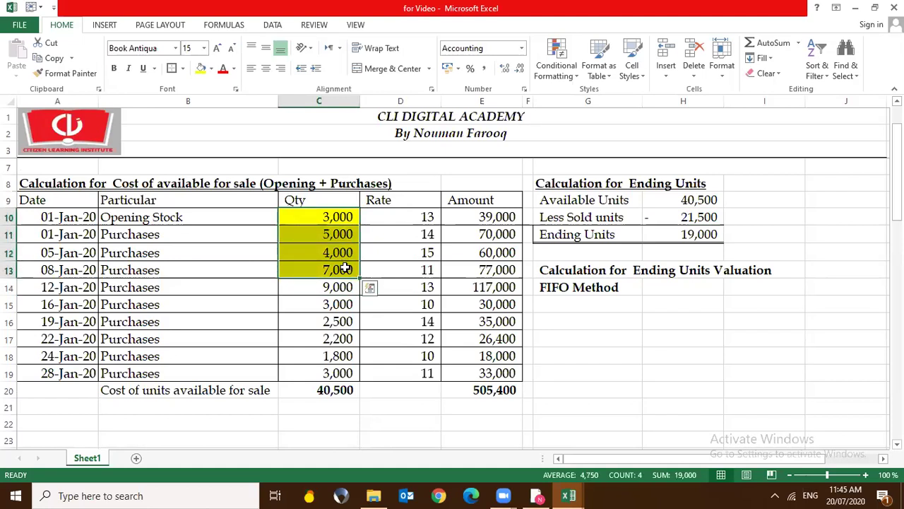
pyautogui.click(338, 283)
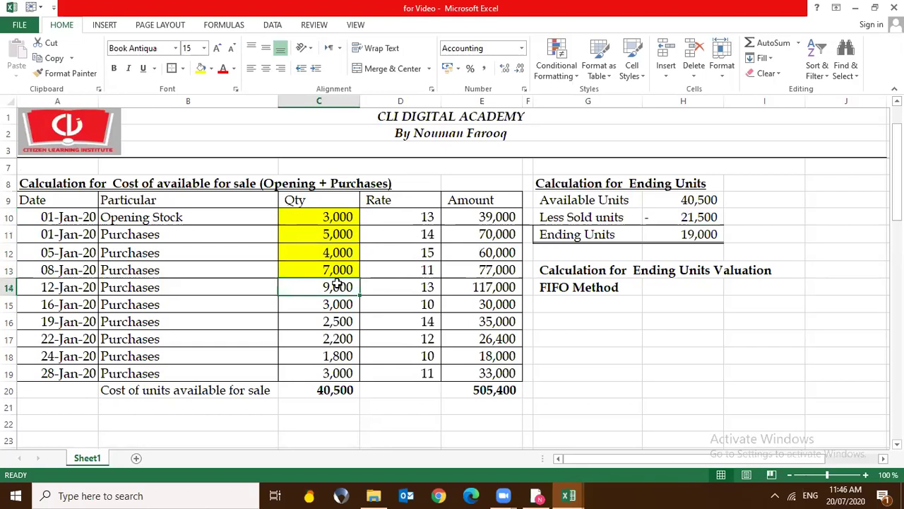
# Enter =C14-2500 in G15 for the 6,500 units left from the 12-Jan purchase
pyautogui.click(550, 307)
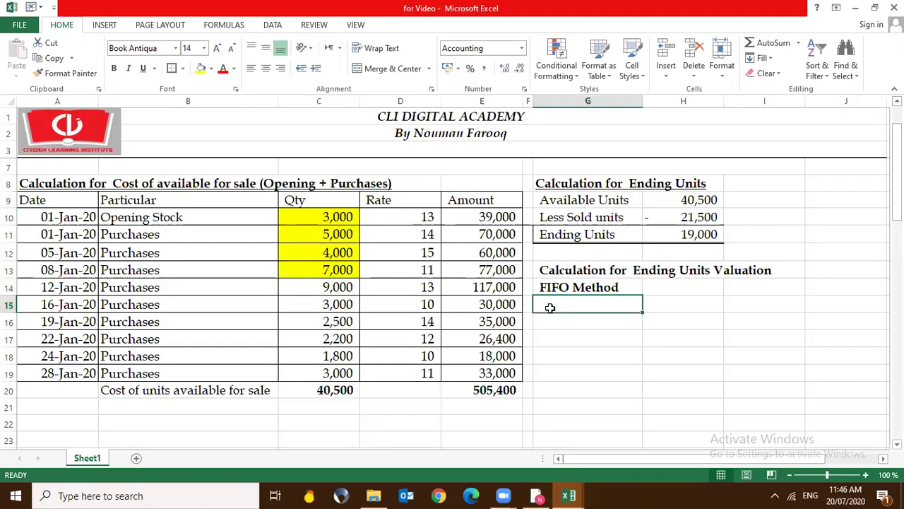
pyautogui.write('=')
pyautogui.press('Left')
pyautogui.press('Left')
pyautogui.press('Left')
pyautogui.press('Left')
pyautogui.press('Up')
pyautogui.write('-2500')
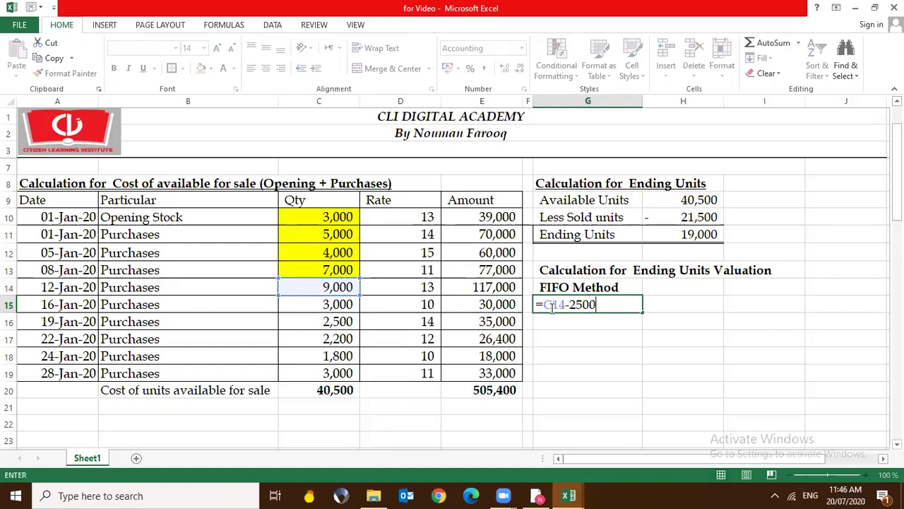
pyautogui.press('Return')
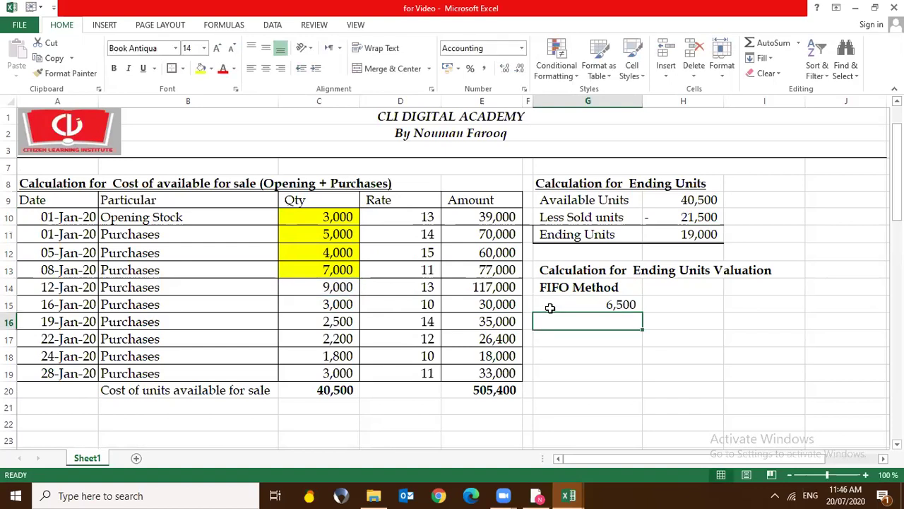
# Link the next FIFO quantities to the 16-Jan, 19-Jan and 22-Jan purchases (3,000, 2,500, 2,200)
pyautogui.write('=')
pyautogui.press('Left')
pyautogui.press('Left')
pyautogui.press('Left')
pyautogui.press('Left')
pyautogui.press('Up')
pyautogui.press('Return')
pyautogui.write('=')
pyautogui.press('Left')
pyautogui.press('Left')
pyautogui.press('Left')
pyautogui.press('Left')
pyautogui.press('Up')
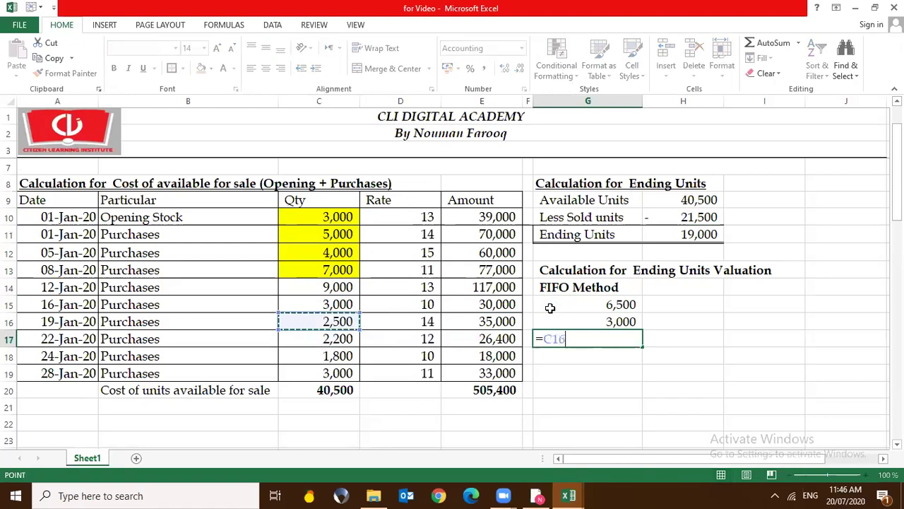
pyautogui.press('Return')
pyautogui.write('=')
# Link the last FIFO quantities to the 24-Jan and 28-Jan purchases (1,800, 3,000)
pyautogui.press('Left')
pyautogui.press('Up')
pyautogui.press('Left')
pyautogui.press('Left')
pyautogui.press('Left')
pyautogui.press('Return')
pyautogui.write('=')
pyautogui.press('Left')
pyautogui.press('Left')
pyautogui.press('Left')
pyautogui.press('Left')
pyautogui.press('Up')
pyautogui.press('Return')
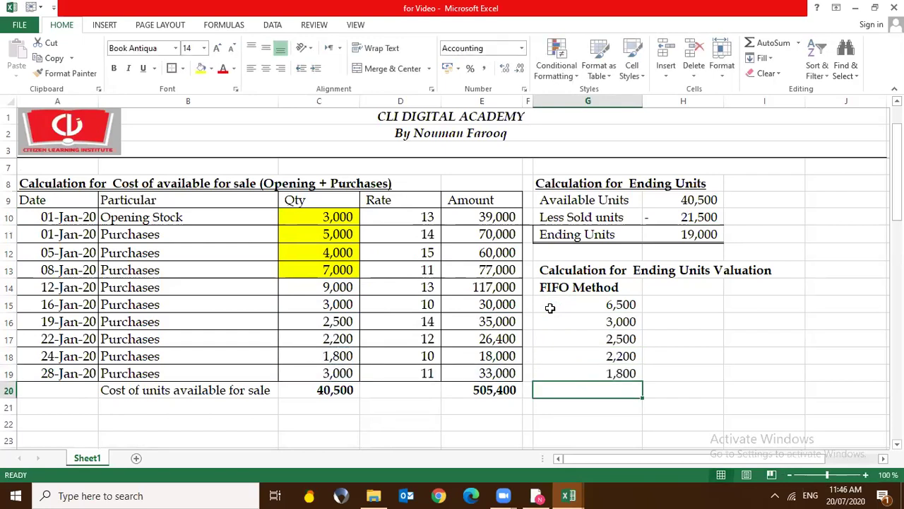
pyautogui.write('=')
pyautogui.press('Left')
pyautogui.press('Up')
pyautogui.press('Left')
pyautogui.press('Left')
pyautogui.press('Left')
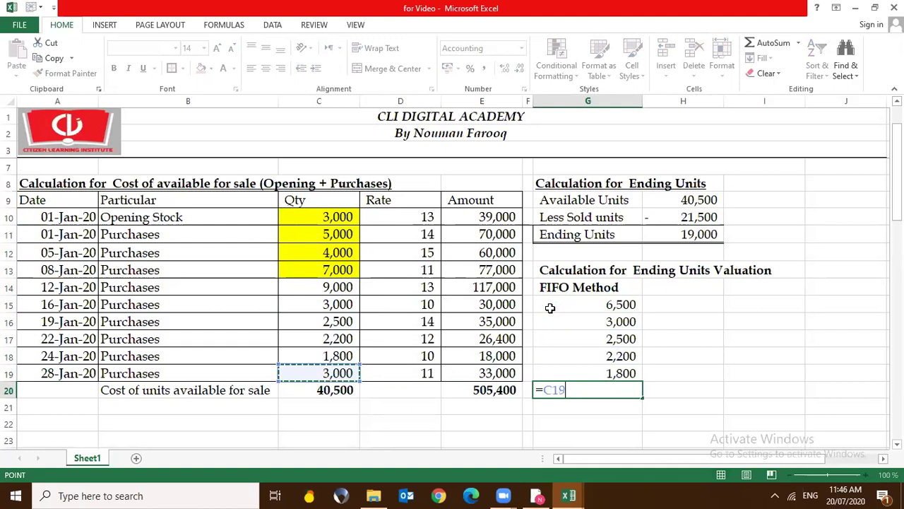
pyautogui.press('Return')
# Paste the purchase rates 10, 14, 12, 10, 11 beside the last five FIFO quantities
pyautogui.press('Up')
pyautogui.press('Up')
pyautogui.press('Up')
pyautogui.press('Up')
pyautogui.press('Up')
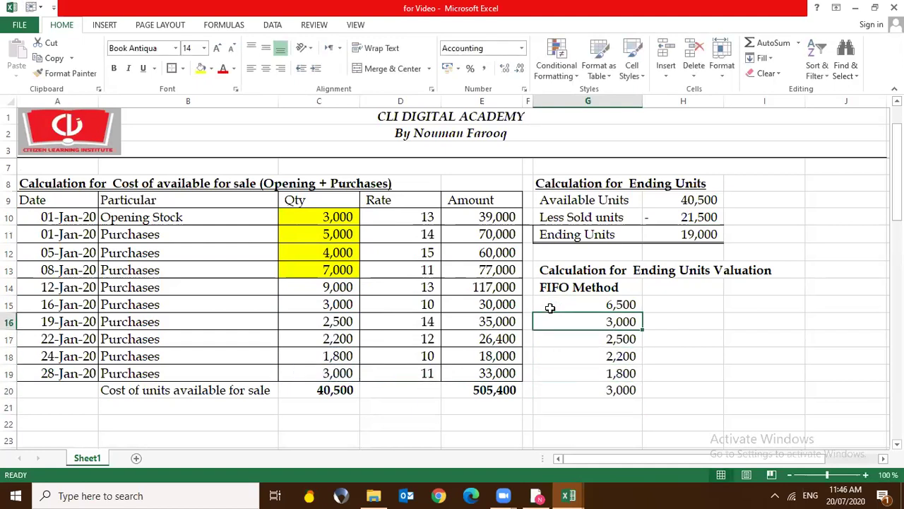
pyautogui.hotkey('shift', 'Down')
pyautogui.hotkey('shift', 'Down')
pyautogui.hotkey('shift', 'Down')
pyautogui.press('Right')
pyautogui.hotkey('ctrl', 'v')
# Link H15 to D14 so the first FIFO layer uses rate 13
pyautogui.press('Escape')
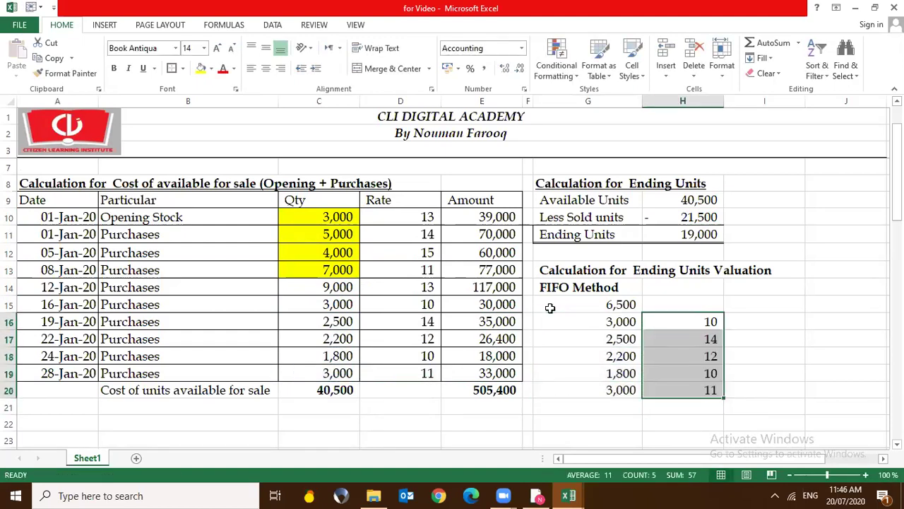
pyautogui.press('Up')
pyautogui.write('=')
pyautogui.press('Left')
pyautogui.press('Up')
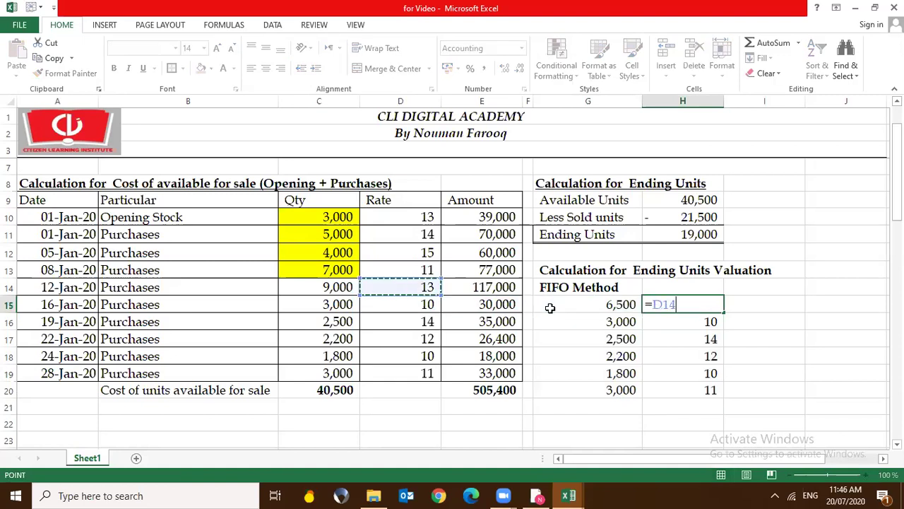
pyautogui.press('Return')
pyautogui.press('Right')
# Enter =G15*H15 in I15 (84,500) and fill the amount formula down to I20
pyautogui.press('Up')
pyautogui.write('=')
pyautogui.press('Left')
pyautogui.press('Left')
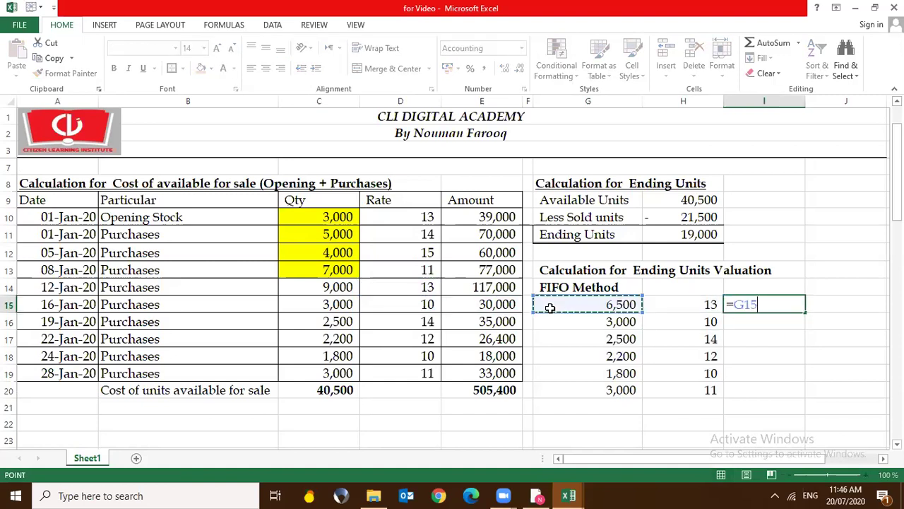
pyautogui.write('*')
pyautogui.press('Left')
pyautogui.press('Return')
pyautogui.press('Up')
pyautogui.hotkey('shift', 'Down')
pyautogui.hotkey('shift', 'Down')
pyautogui.hotkey('shift', 'Down')
pyautogui.hotkey('shift', 'Down')
pyautogui.hotkey('shift', 'Up')
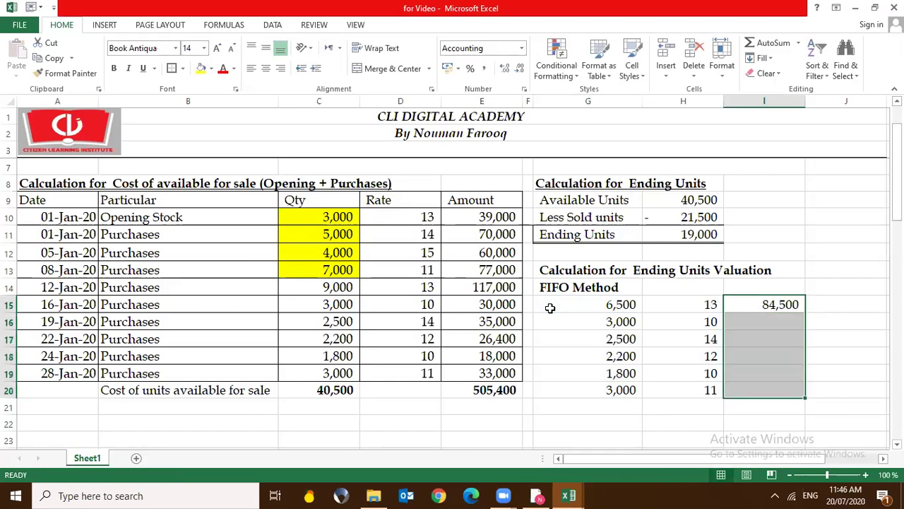
pyautogui.hotkey('ctrl', 'd')
# AutoSum the FIFO amounts to 226,900 in I21 and copy it to G21 for 19,000 units
pyautogui.press('Down')
pyautogui.press('Down')
pyautogui.press('Down')
pyautogui.press('Down')
pyautogui.press('Down')
pyautogui.press('Down')
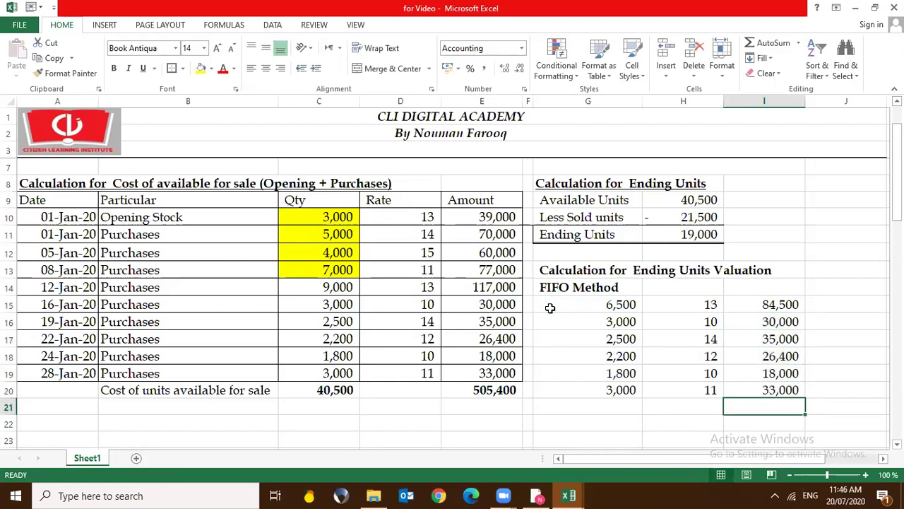
pyautogui.hotkey('alt', '=')
pyautogui.press('Return')
pyautogui.press('Up')
pyautogui.hotkey('ctrl', 'c')
pyautogui.press('Left')
pyautogui.press('Left')
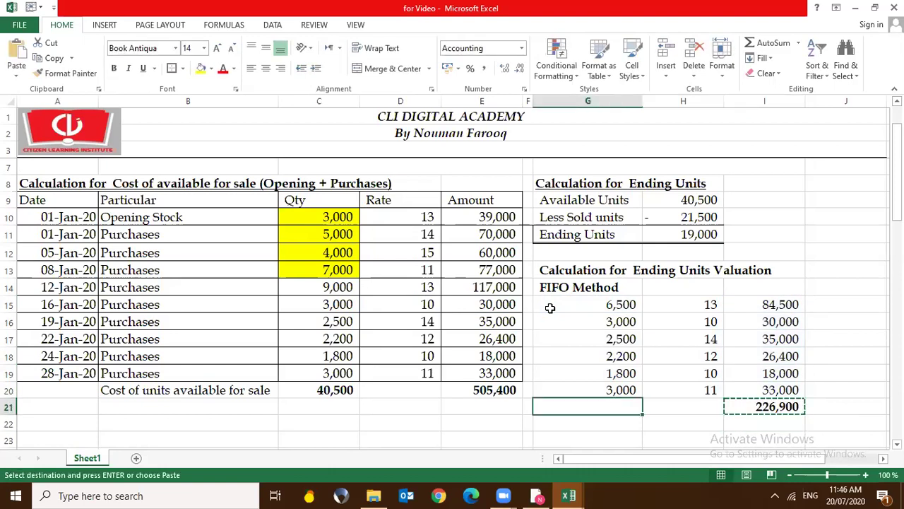
pyautogui.hotkey('ctrl', 'v')
pyautogui.press('Escape')
pyautogui.moveTo(325, 217); pyautogui.dragTo(335, 267)
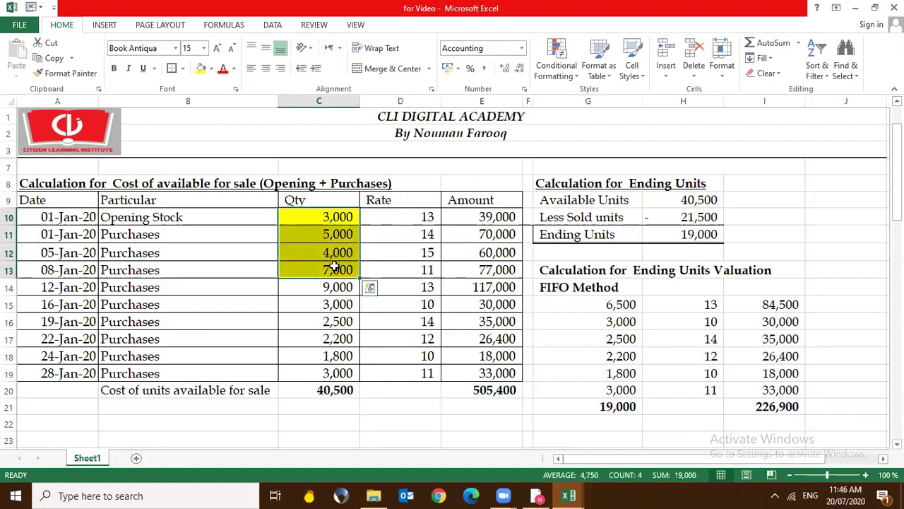
pyautogui.click(571, 273)
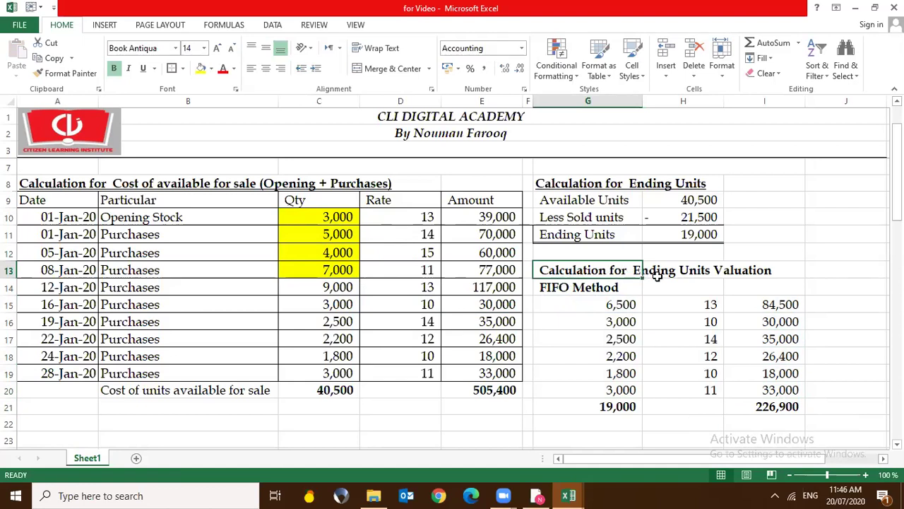
pyautogui.moveTo(333, 213); pyautogui.dragTo(335, 272)
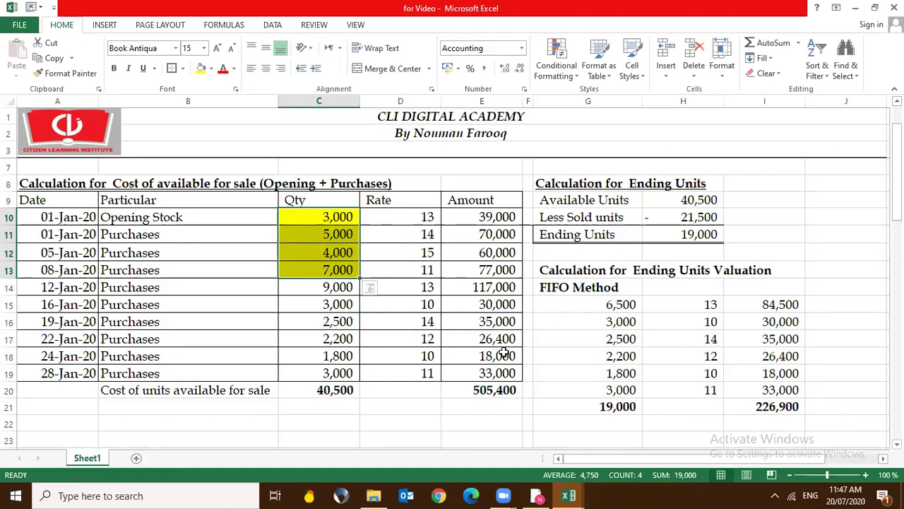
pyautogui.click(337, 288)
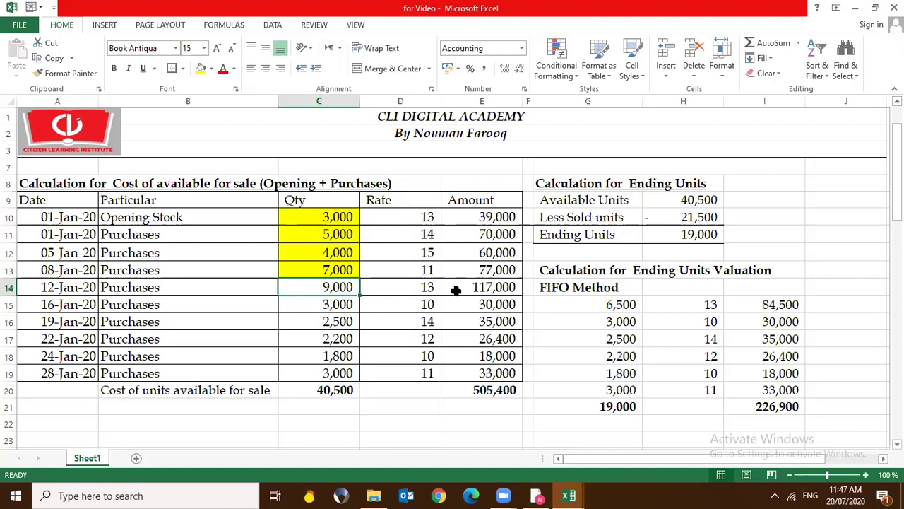
pyautogui.click(696, 221)
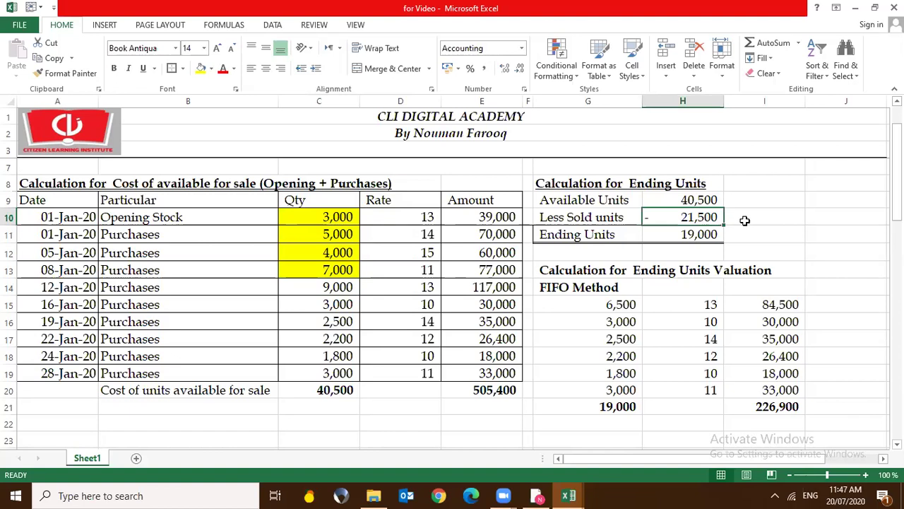
# Enter =(3000+5000+4000+7000+2500) in I10, fixing the missing parenthesis, then compare against the FIFO quantities
pyautogui.click(745, 220)
pyautogui.write('=(3000+5000+4000+7000')
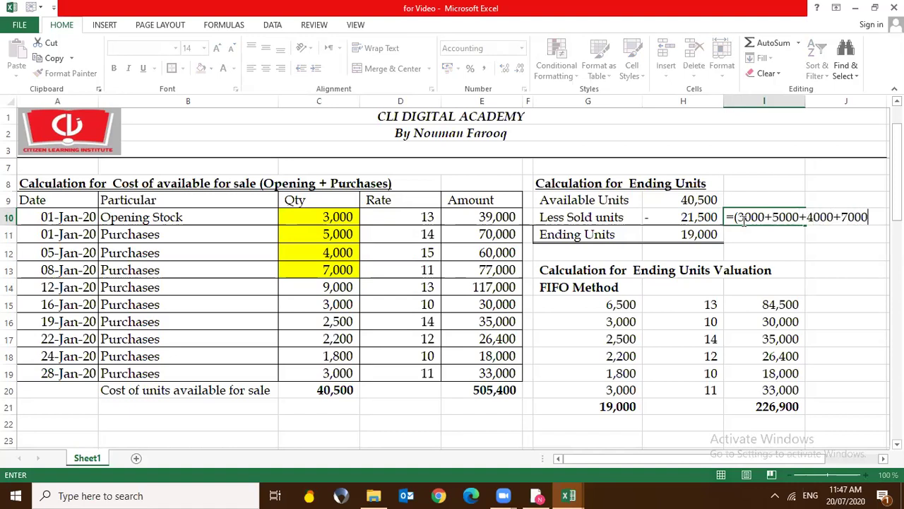
pyautogui.press('Return')
pyautogui.press('Escape')
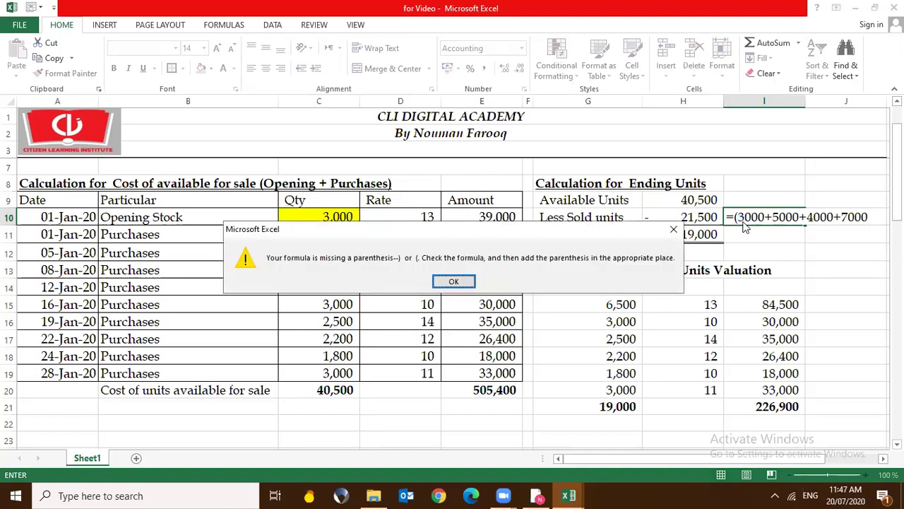
pyautogui.press('Return')
pyautogui.press('End')
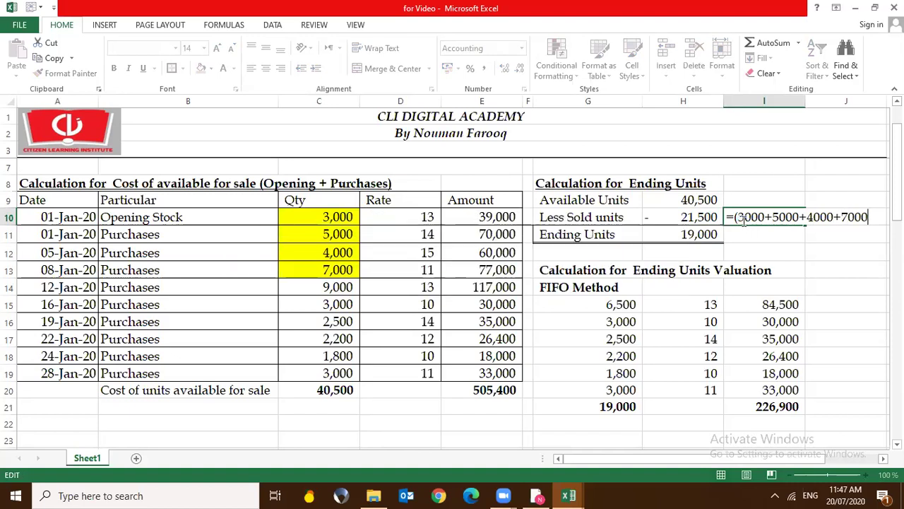
pyautogui.write('+2500')
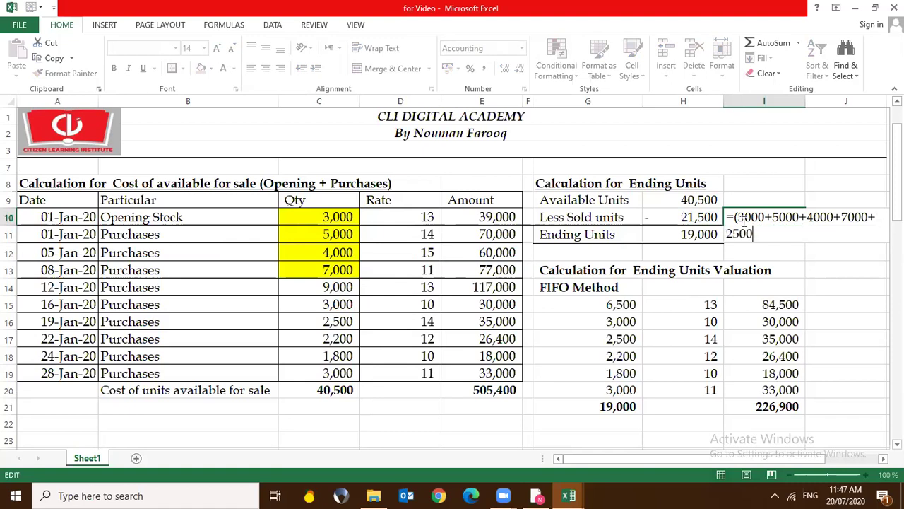
pyautogui.write(')')
pyautogui.hotkey('ctrl', 'Return')
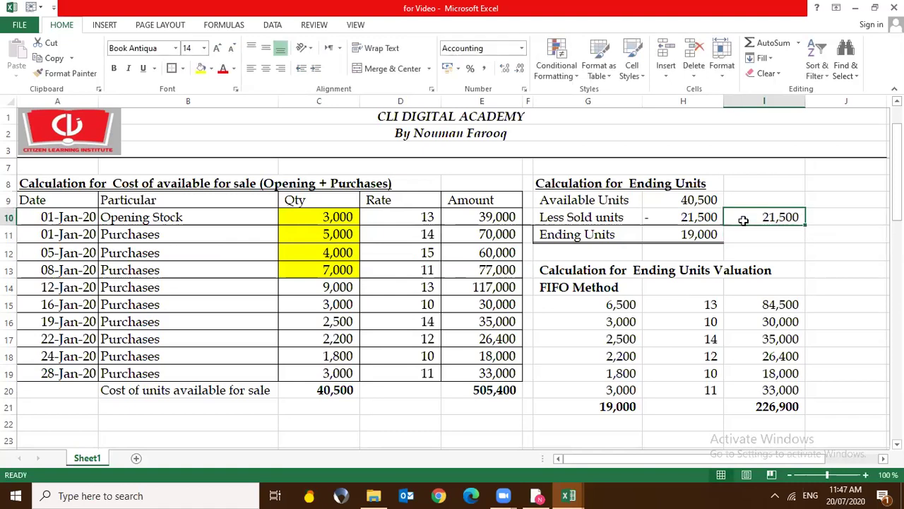
pyautogui.moveTo(626, 305); pyautogui.dragTo(628, 390)
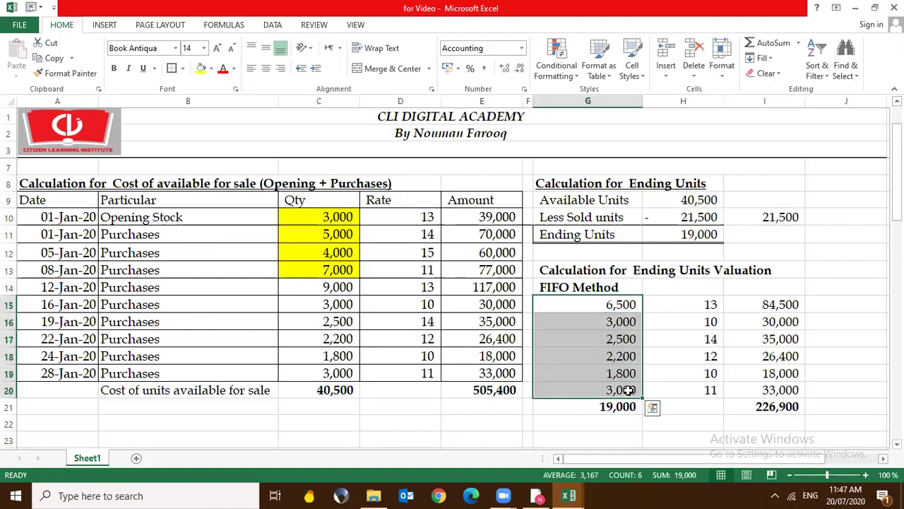
# Remove the yellow fill from quantities C10:C13
pyautogui.moveTo(346, 219); pyautogui.dragTo(346, 270)
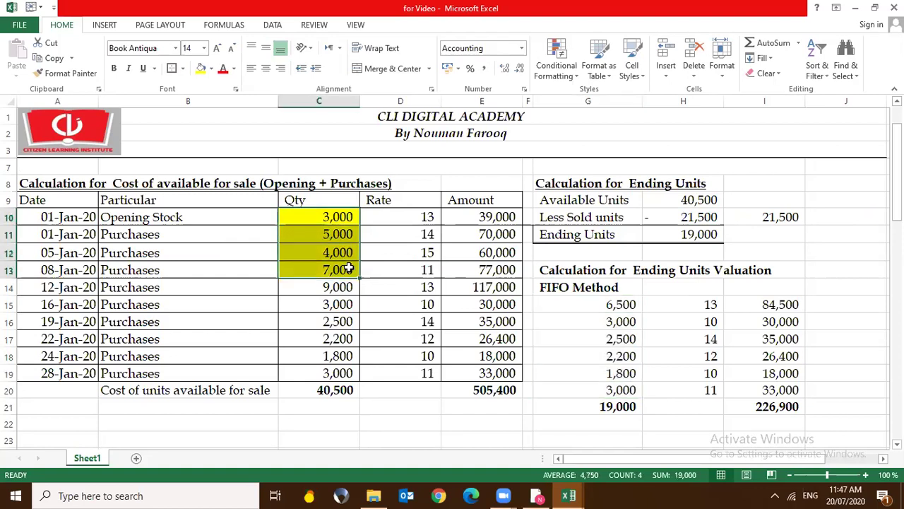
pyautogui.click(212, 69)
pyautogui.click(224, 185)
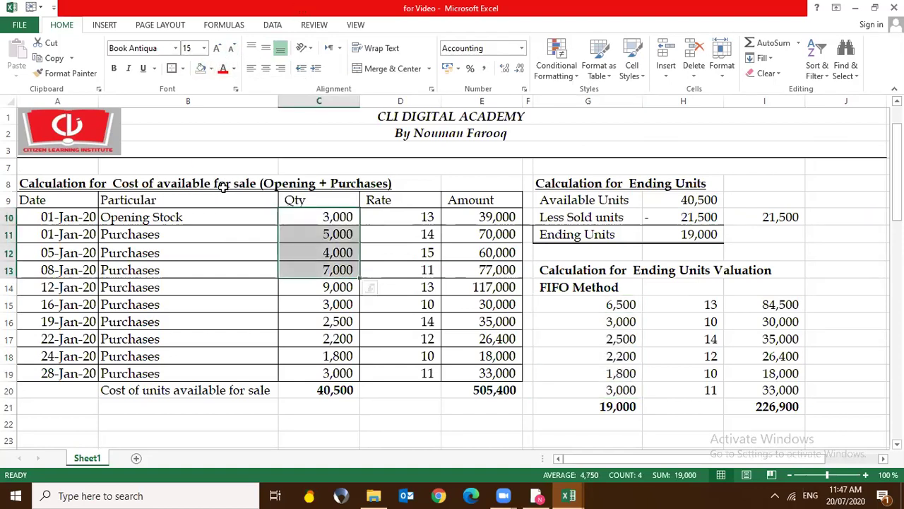
# Copy the FIFO Method heading into G23 and rename it to Lifo Method
pyautogui.click(569, 289)
pyautogui.hotkey('ctrl', 'c')
pyautogui.press('Down')
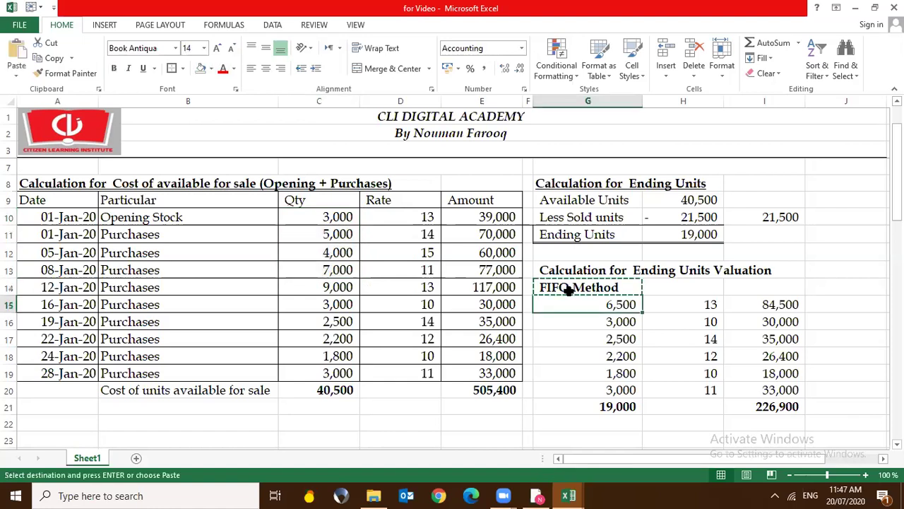
pyautogui.press('Down')
pyautogui.press('Down')
pyautogui.press('Down')
pyautogui.press('Up')
pyautogui.press('Up')
# Correct the G23 heading so it reads LIFO Method
pyautogui.press('Up')
pyautogui.hotkey('ctrl', 'v')
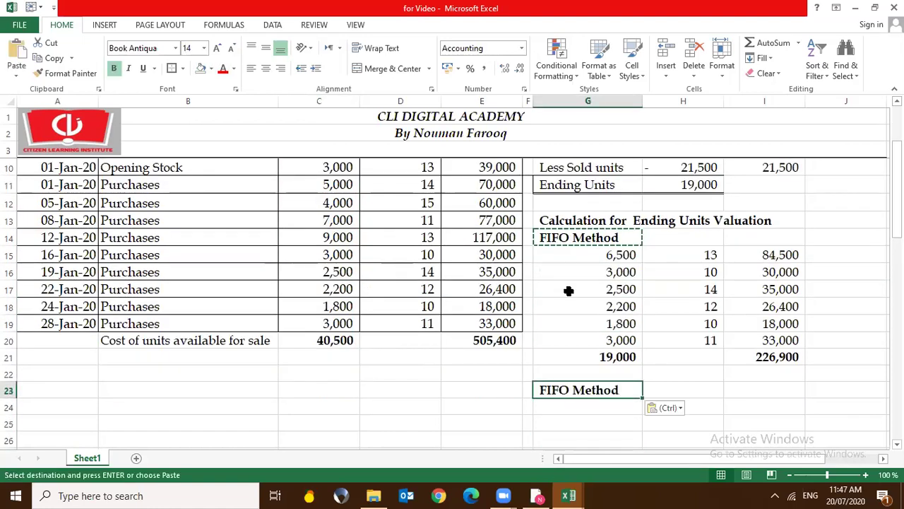
pyautogui.press('F2')
pyautogui.hotkey('ctrl', 'Left')
pyautogui.hotkey('shift', 'Home')
pyautogui.write('Lifo')
pyautogui.press('Return')
pyautogui.press('Up')
pyautogui.press('F2')
pyautogui.press('Home')
pyautogui.hotkey('shift', 'Right')
pyautogui.hotkey('shift', 'Right')
pyautogui.hotkey('shift', 'Right')
pyautogui.hotkey('shift', 'Right')
pyautogui.write('LIFO')
pyautogui.press('Return')
pyautogui.press('Up')
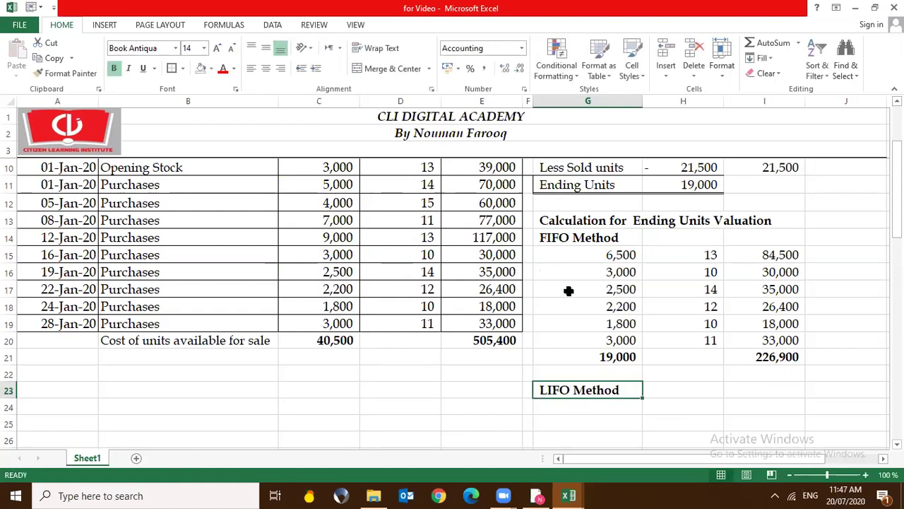
pyautogui.press('Up')
pyautogui.press('Up')
pyautogui.press('Up')
pyautogui.press('Up')
pyautogui.press('Down')
pyautogui.press('Down')
pyautogui.press('Down')
pyautogui.press('Down')
pyautogui.press('Down')
pyautogui.press('Down')
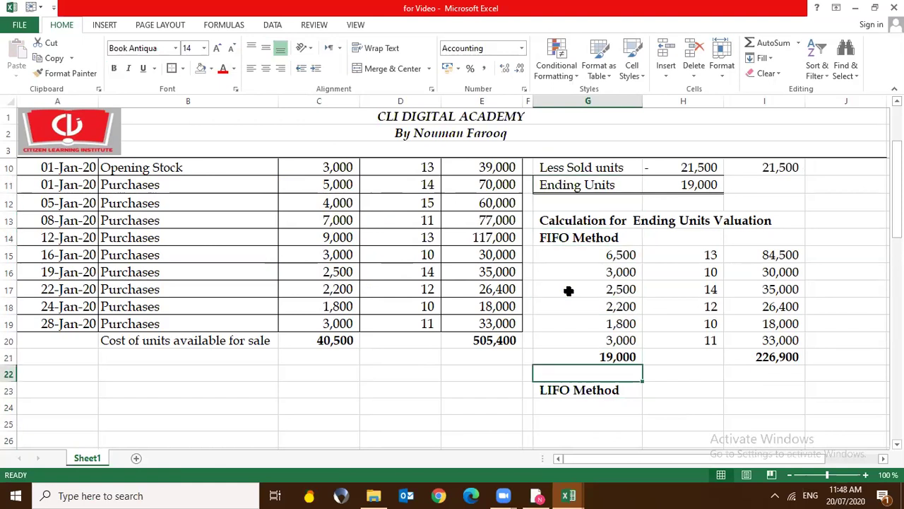
pyautogui.press('Up')
pyautogui.press('Up')
pyautogui.press('Up')
pyautogui.press('Up')
# Shade the purchase quantities in C19, C18 and C17 yellow
pyautogui.press('Down')
pyautogui.press('Down')
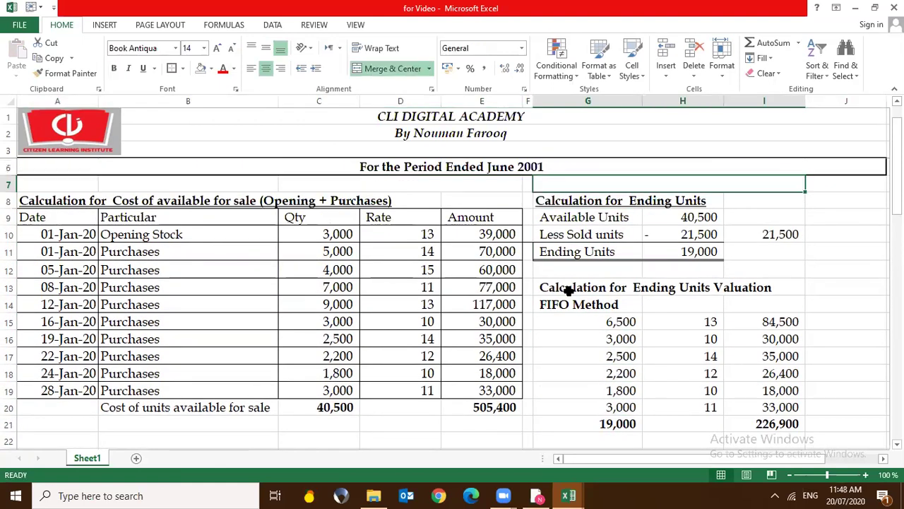
pyautogui.press('Down')
pyautogui.press('Down')
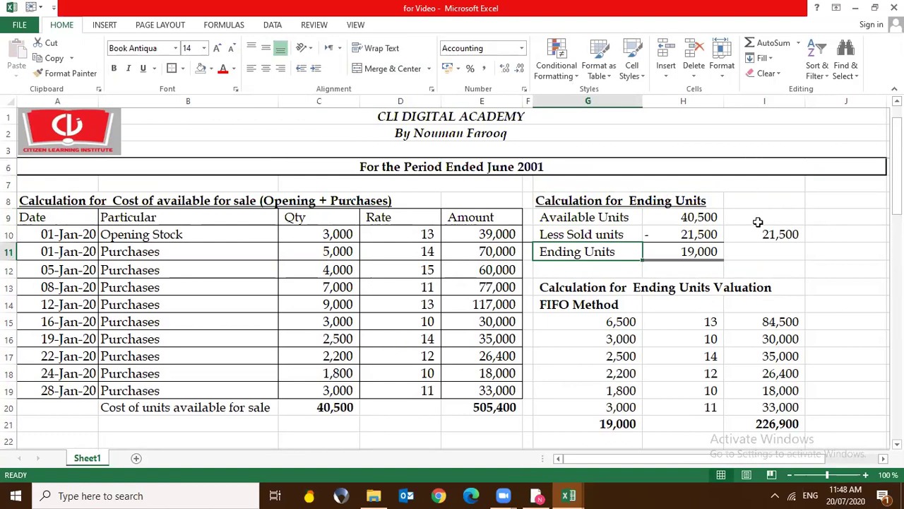
pyautogui.click(769, 233)
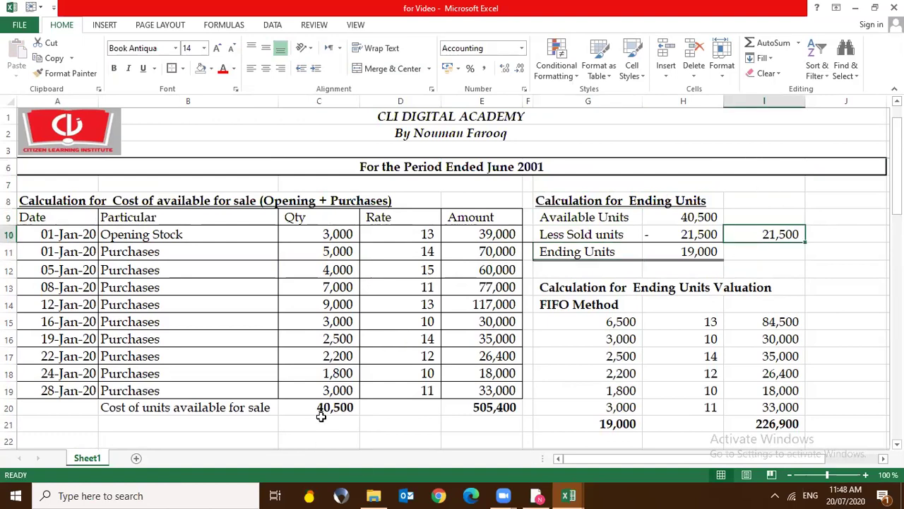
pyautogui.click(323, 390)
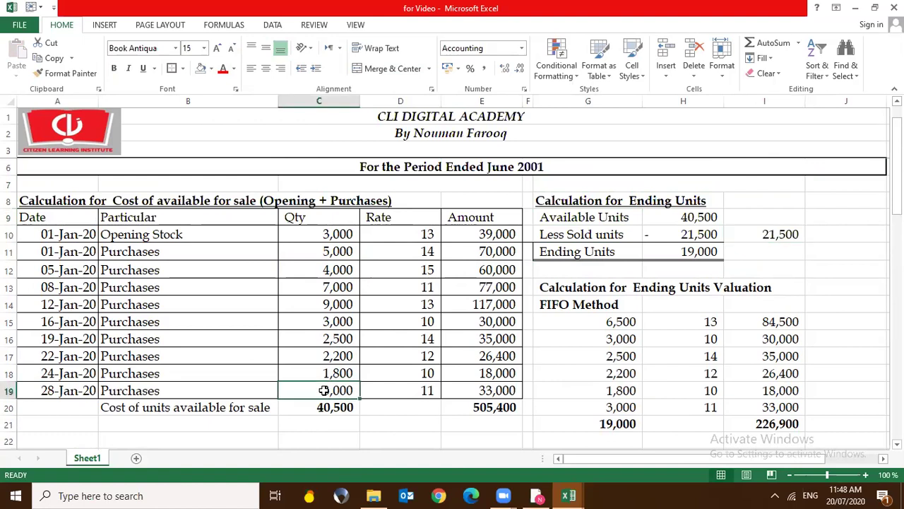
pyautogui.click(211, 68)
pyautogui.click(235, 172)
pyautogui.press('Up')
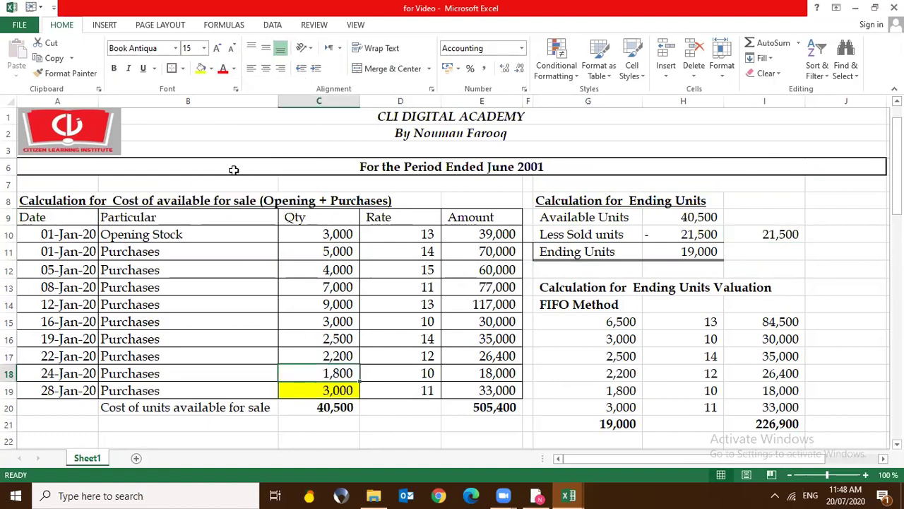
pyautogui.click(202, 68)
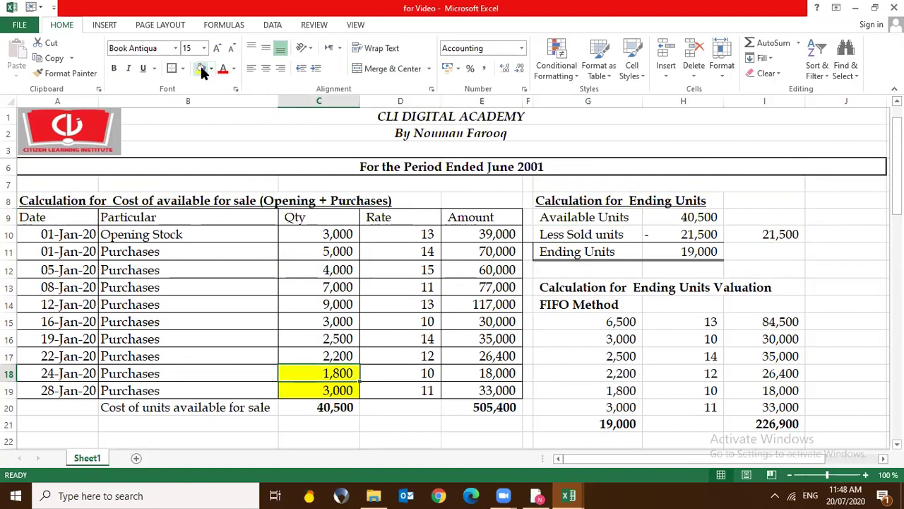
pyautogui.press('Up')
pyautogui.click(202, 69)
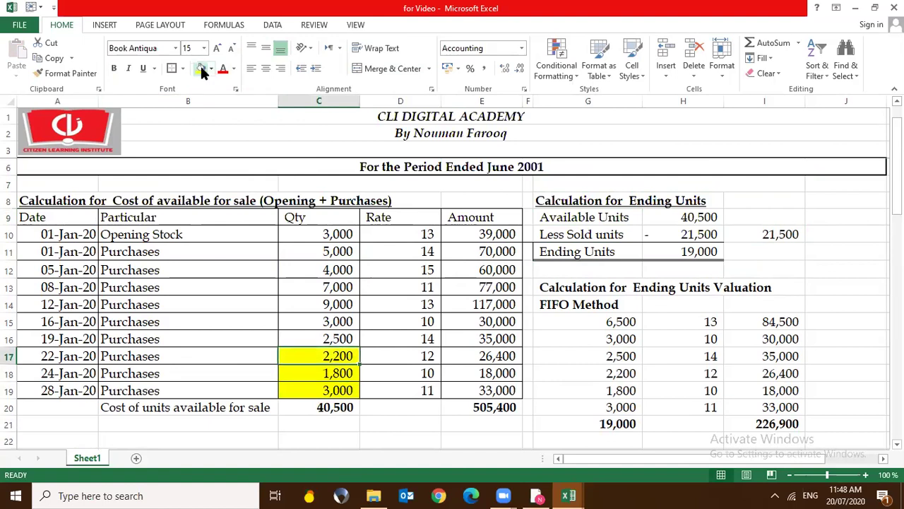
# Shade C16, C15 and C14 yellow, confirming the highlighted quantities total 21,500
pyautogui.hotkey('shift', 'Down')
pyautogui.hotkey('shift', 'Down')
pyautogui.press('Up')
pyautogui.click(201, 68)
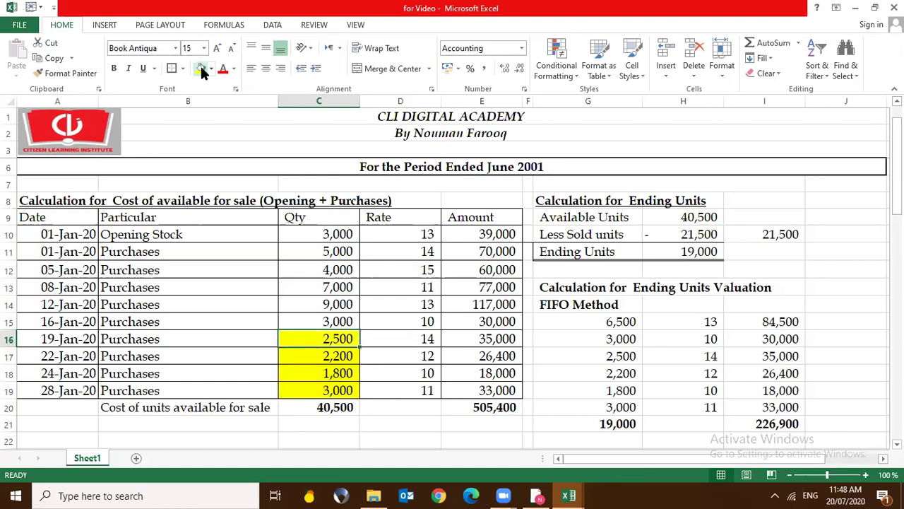
pyautogui.press('Up')
pyautogui.click(201, 68)
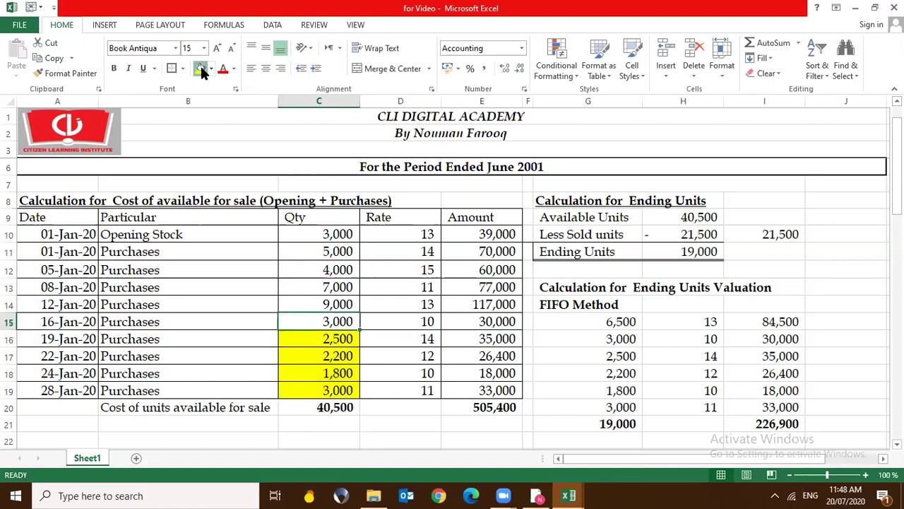
pyautogui.hotkey('shift', 'Down')
pyautogui.hotkey('shift', 'Down')
pyautogui.hotkey('shift', 'Down')
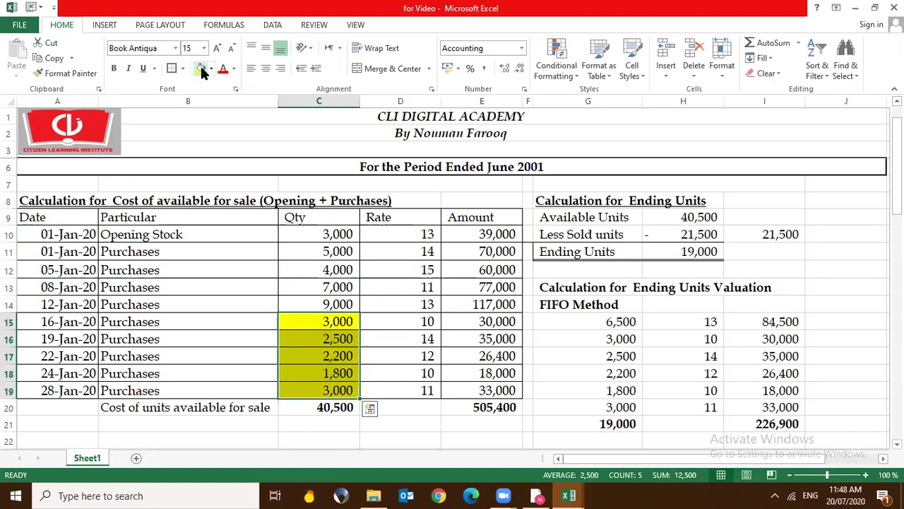
pyautogui.press('Up')
pyautogui.click(201, 69)
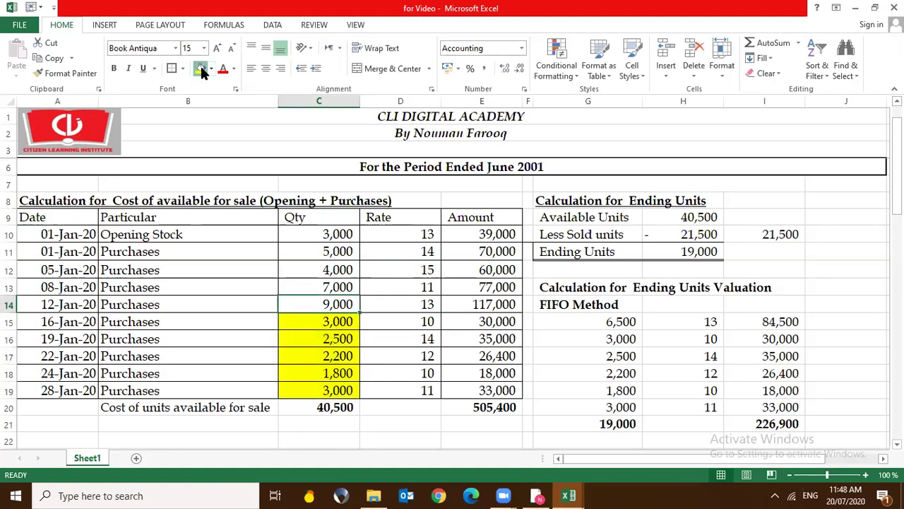
pyautogui.hotkey('shift', 'Down')
pyautogui.hotkey('shift', 'Down')
pyautogui.hotkey('shift', 'Down')
pyautogui.hotkey('shift', 'Down')
pyautogui.hotkey('shift', 'Down')
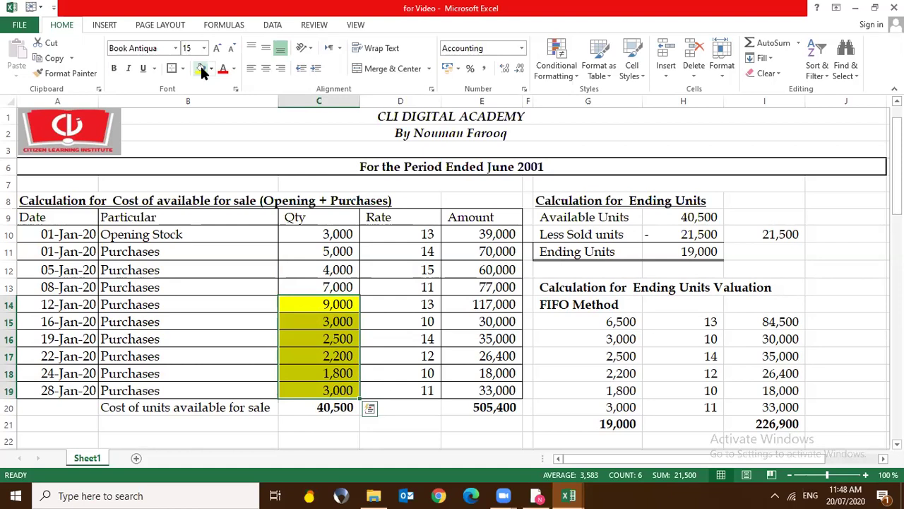
# Link G24:G26 to the quantities 3,000, 5,000 and 4,000 in C10:C12
pyautogui.press('Down')
pyautogui.press('Down')
pyautogui.press('Down')
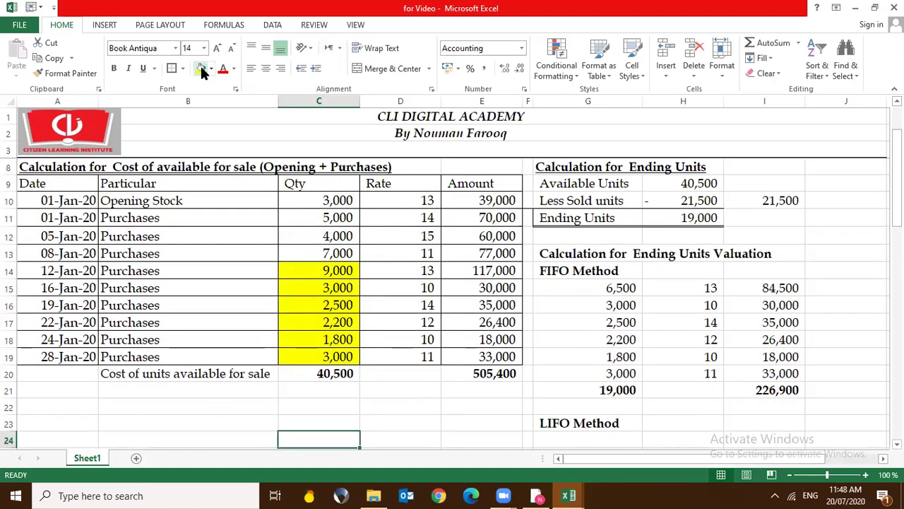
pyautogui.press('Right')
pyautogui.press('Right')
pyautogui.press('Right')
pyautogui.press('Right')
pyautogui.write('=')
pyautogui.press('Up')
pyautogui.press('Up')
pyautogui.press('Up')
pyautogui.press('Up')
pyautogui.press('Up')
pyautogui.press('Up')
pyautogui.press('Up')
pyautogui.press('Left')
pyautogui.press('Left')
pyautogui.press('Left')
pyautogui.press('Left')
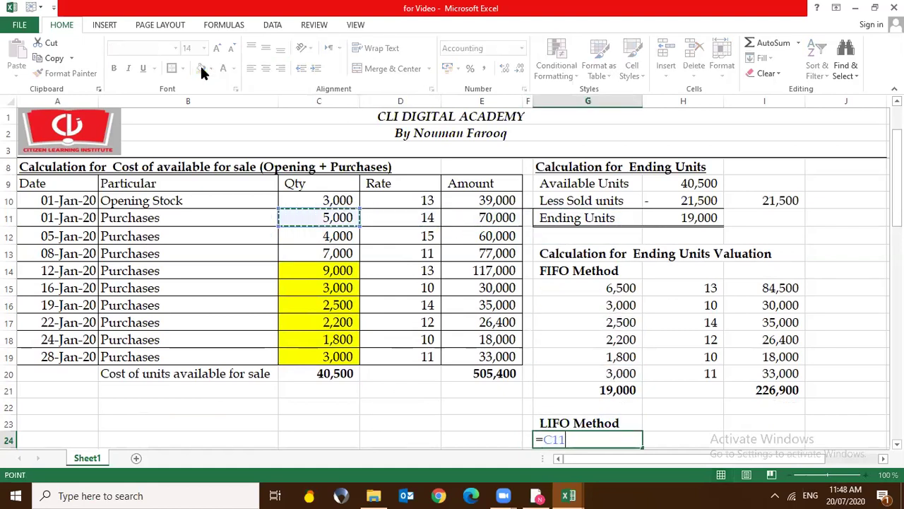
pyautogui.press('Up')
pyautogui.press('Return')
pyautogui.write('=')
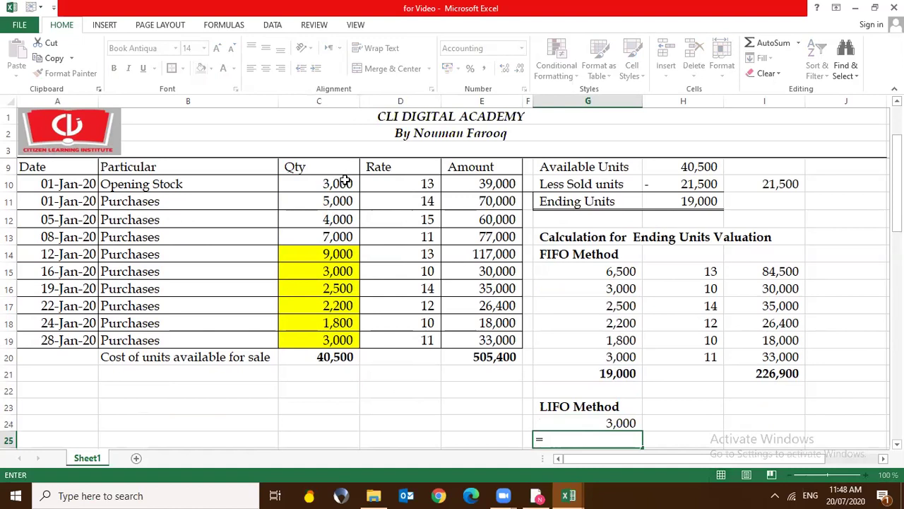
pyautogui.click(340, 193)
pyautogui.press('Return')
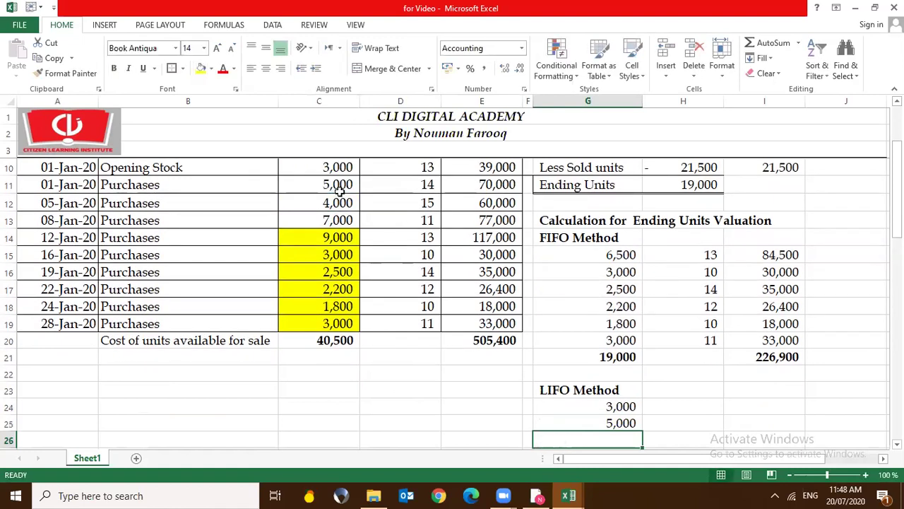
pyautogui.write('=')
pyautogui.click(325, 202)
pyautogui.press('Return')
# Link G27 to C13's 7,000 and AutoSum G28 to a 19,000 total
pyautogui.write('=')
pyautogui.click(325, 202)
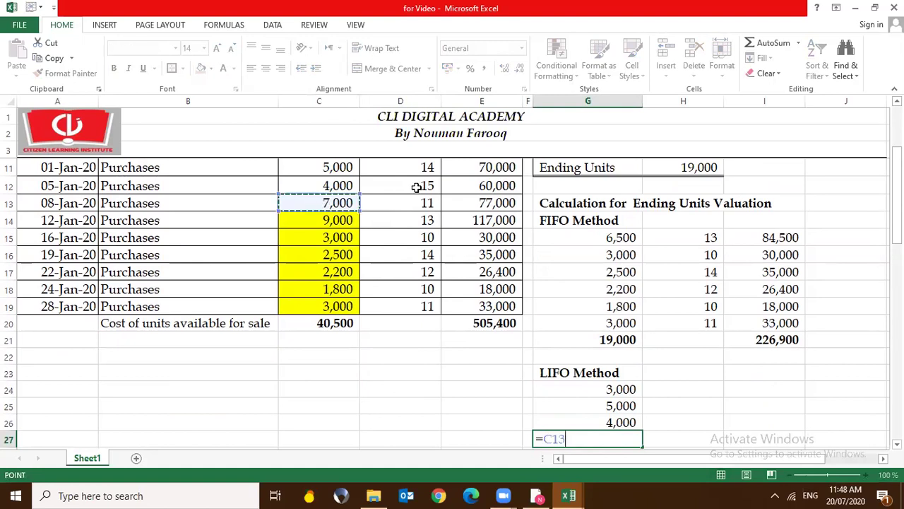
pyautogui.press('Return')
pyautogui.hotkey('alt', '=')
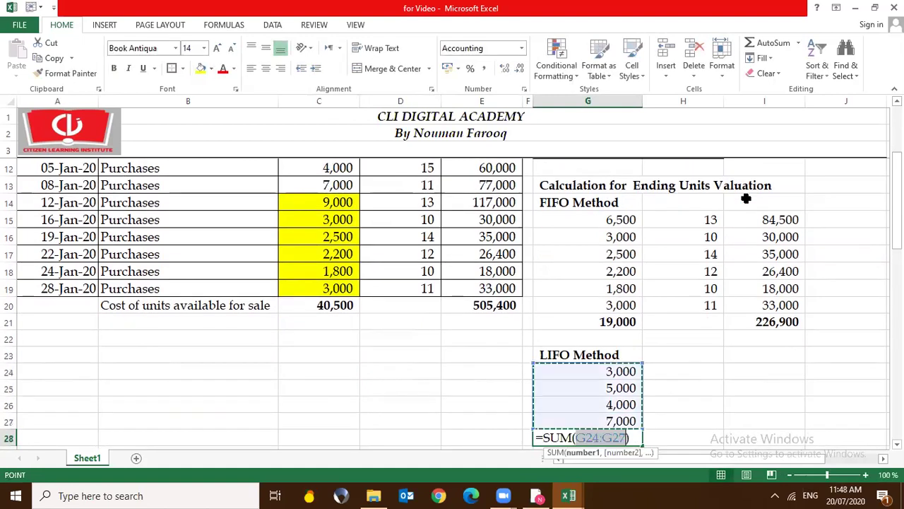
pyautogui.press('Return')
pyautogui.press('Up')
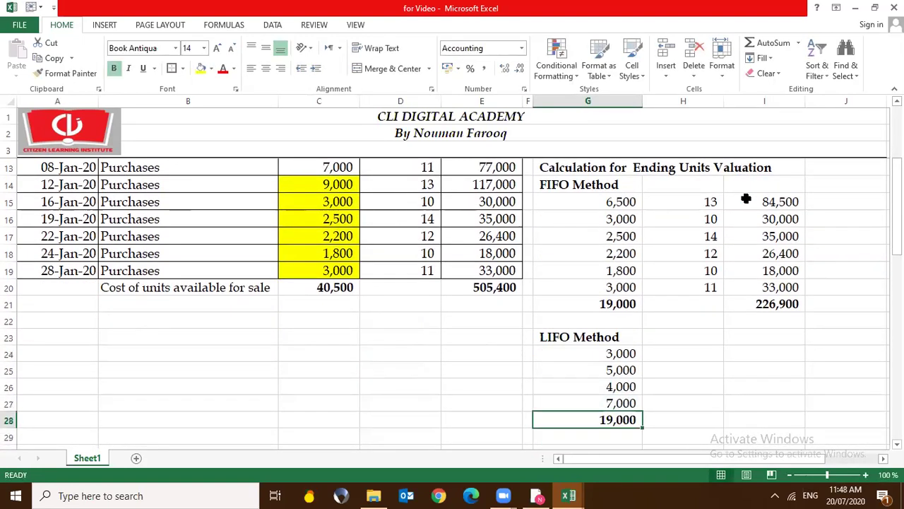
pyautogui.press('Up')
pyautogui.press('Up')
pyautogui.press('Up')
pyautogui.press('Up')
pyautogui.press('Up')
pyautogui.press('Up')
pyautogui.press('Up')
pyautogui.press('Up')
pyautogui.press('Right')
pyautogui.press('Right')
pyautogui.press('Down')
pyautogui.press('Down')
pyautogui.press('Down')
pyautogui.press('Down')
pyautogui.press('Down')
pyautogui.press('Left')
pyautogui.press('Left')
pyautogui.hotkey('shift', 'Down')
pyautogui.hotkey('shift', 'Down')
pyautogui.hotkey('shift', 'Down')
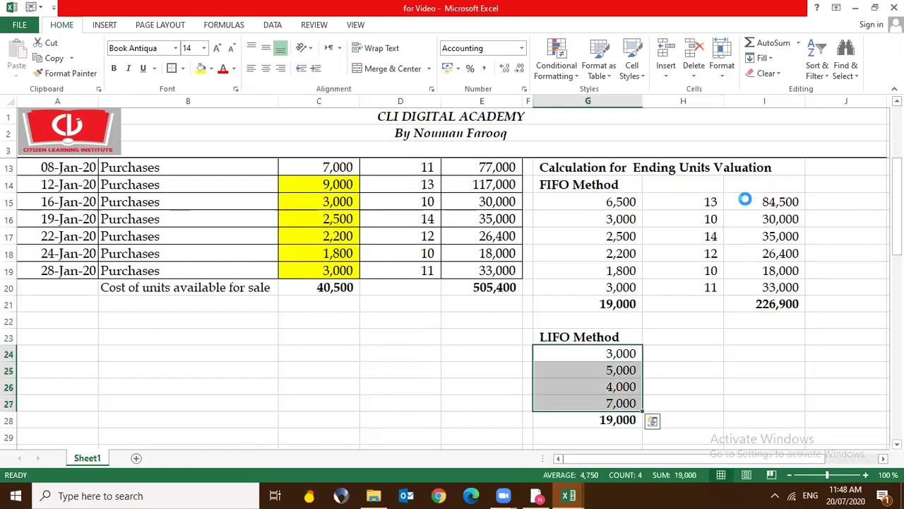
pyautogui.hotkey('ctrl', 'c')
pyautogui.press('Right')
pyautogui.hotkey('ctrl', 'v')
pyautogui.press('Escape')
pyautogui.press('Right')
pyautogui.write('=')
pyautogui.press('Left')
pyautogui.press('Left')
pyautogui.write('*')
pyautogui.press('Left')
pyautogui.press('Return')
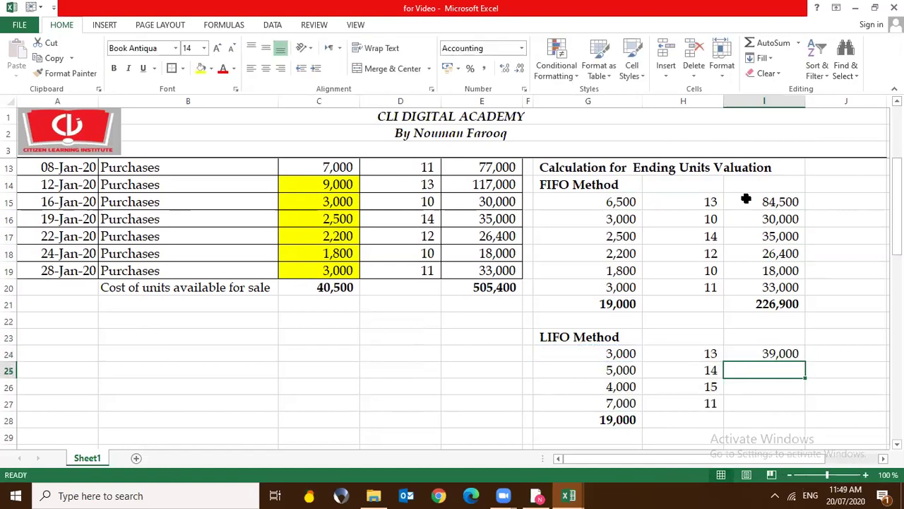
pyautogui.hotkey('shift', 'Down')
pyautogui.hotkey('shift', 'Down')
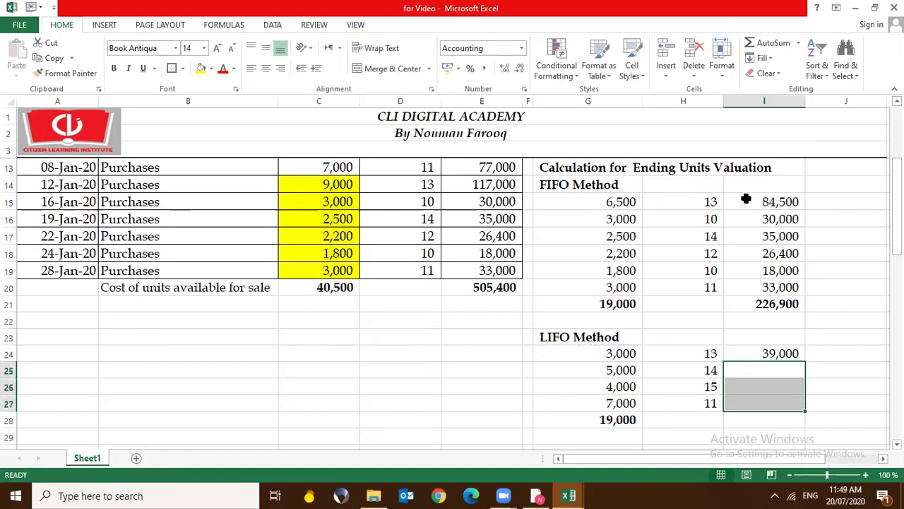
pyautogui.press('Up')
pyautogui.hotkey('ctrl', 'c')
pyautogui.hotkey('shift', 'Down')
pyautogui.hotkey('shift', 'Down')
pyautogui.hotkey('shift', 'Down')
pyautogui.hotkey('ctrl', 'v')
pyautogui.press('Down')
pyautogui.press('Down')
pyautogui.press('Down')
pyautogui.press('Down')
pyautogui.hotkey('alt', '=')
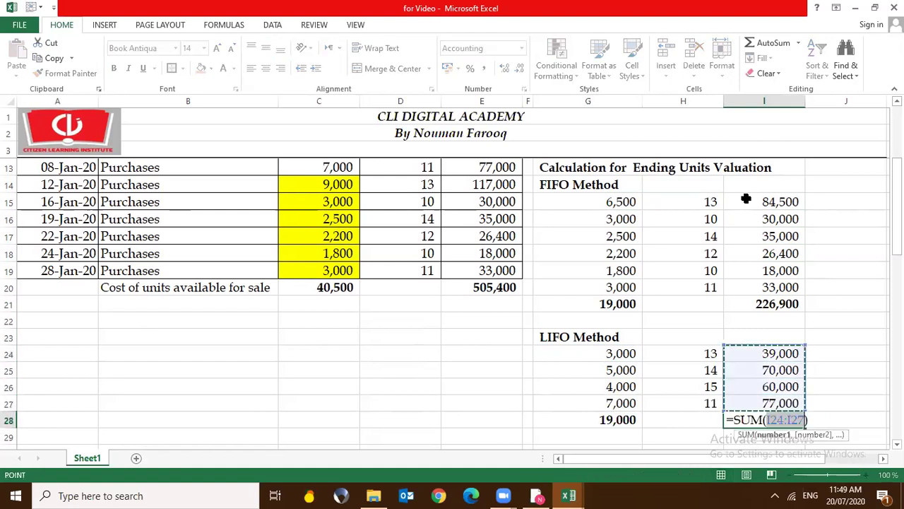
pyautogui.press('Escape')
pyautogui.hotkey('alt', '=')
pyautogui.press('Return')
pyautogui.hotkey('ctrl', 'b')
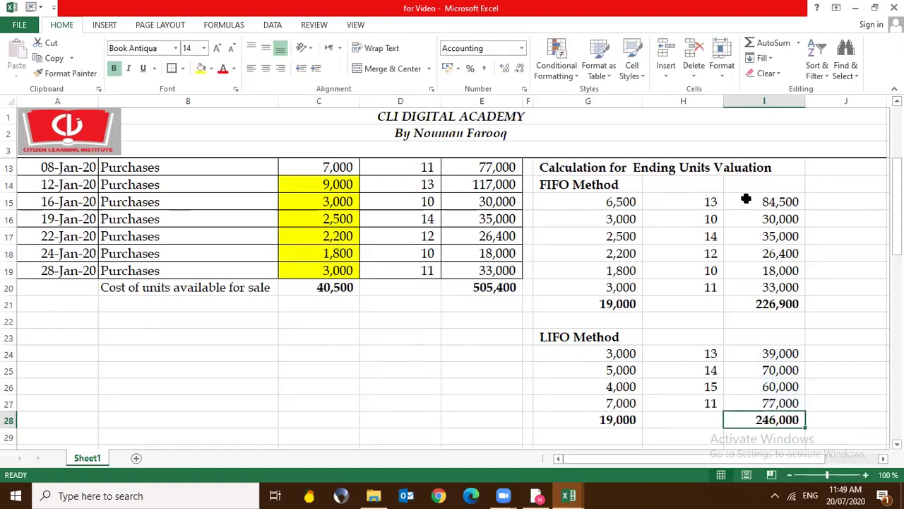
pyautogui.press('Left')
pyautogui.press('Left')
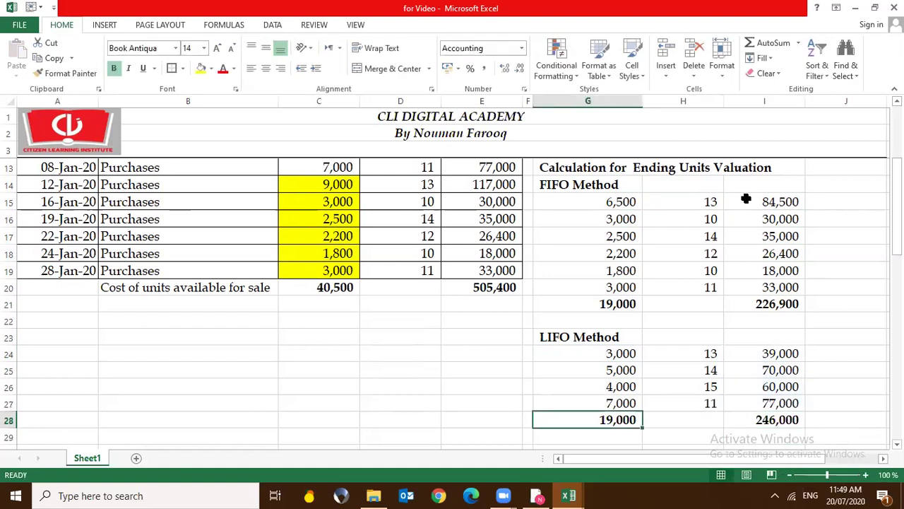
pyautogui.press('Right')
pyautogui.press('Right')
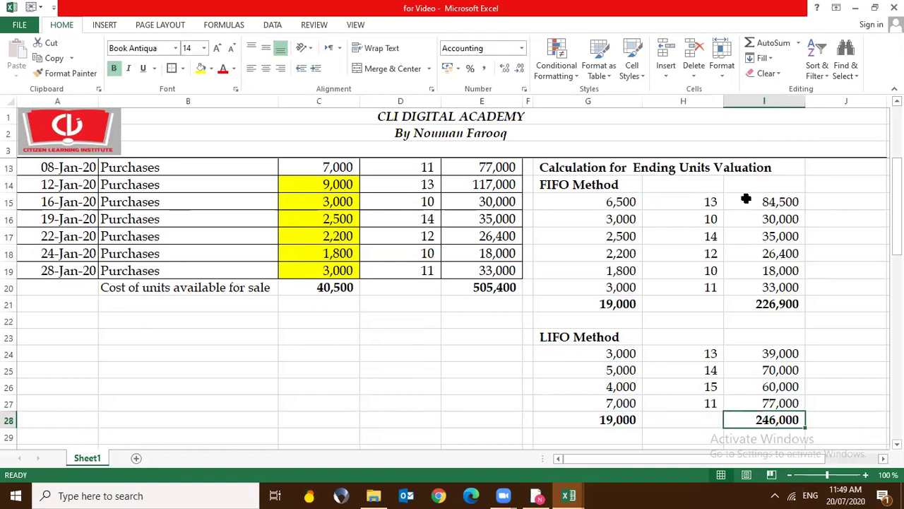
pyautogui.press('Up')
pyautogui.press('Down')
pyautogui.press('Down')
pyautogui.press('Down')
pyautogui.press('Down')
pyautogui.press('Down')
# Type the heading 'Weighted Average Method' in G31 and make it bold
pyautogui.press('Left')
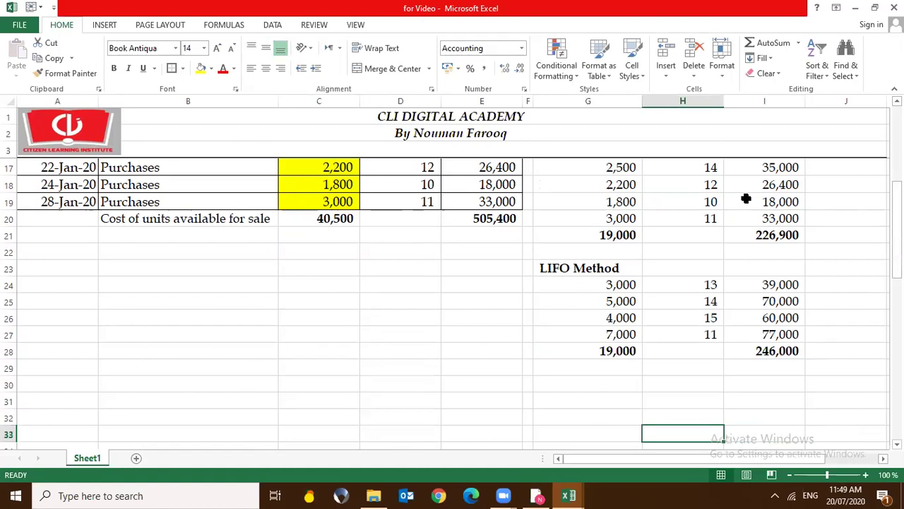
pyautogui.press('Left')
pyautogui.press('Up')
pyautogui.write('Weighted Average Method')
pyautogui.press('Return')
pyautogui.press('Up')
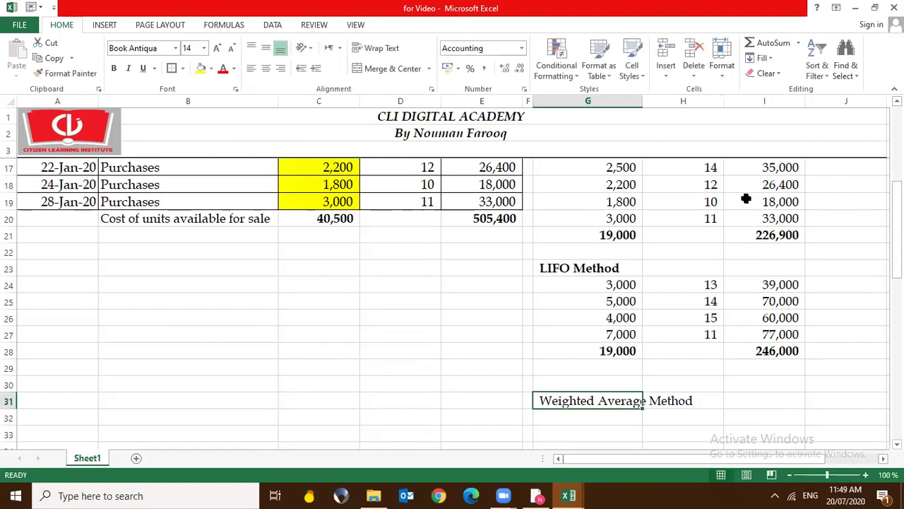
pyautogui.hotkey('ctrl', 'b')
pyautogui.press('Down')
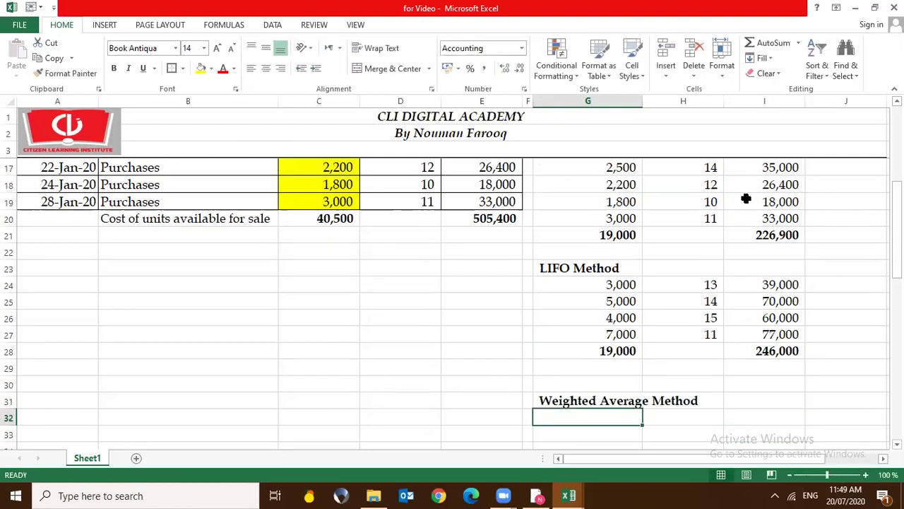
# Add the line 'Cost of Available for sale / Available Units' in G32
pyautogui.write('Cost of ')
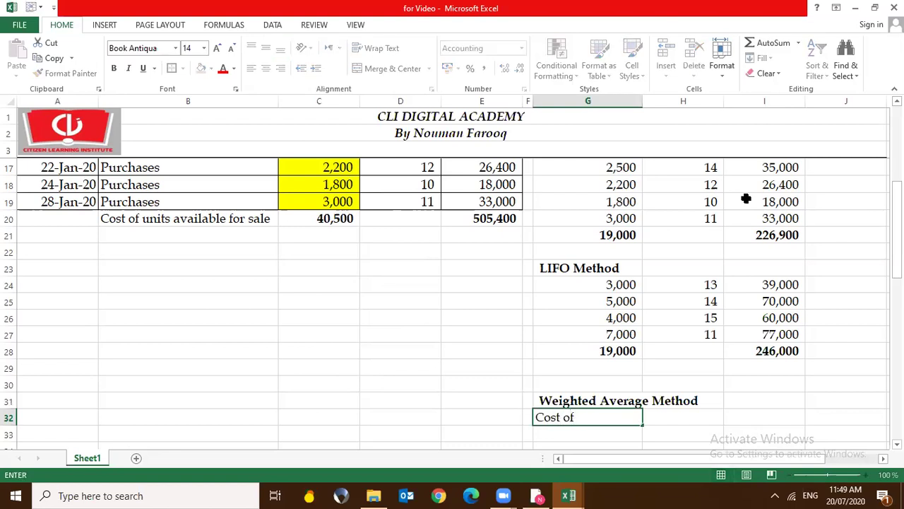
pyautogui.write('Ava')
pyautogui.write('ilable for sale /')
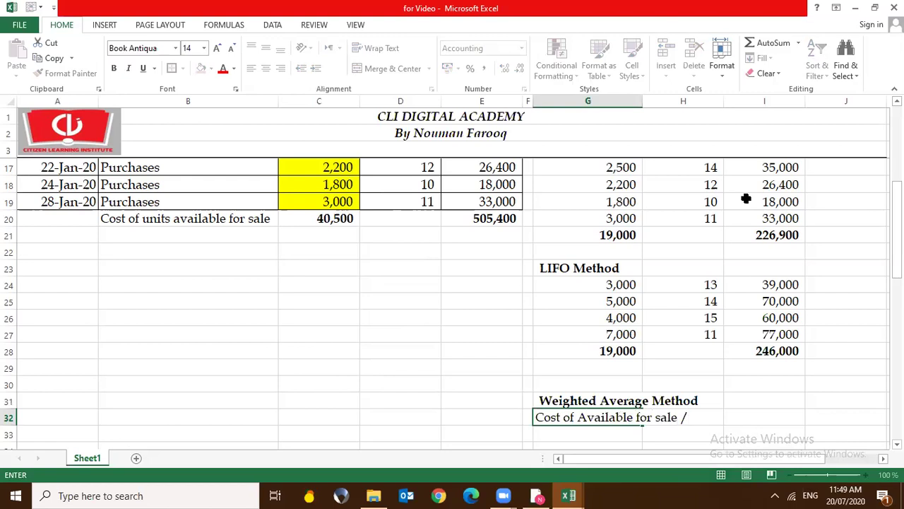
pyautogui.write('U')
pyautogui.press('BackSpace')
pyautogui.write('Available Units')
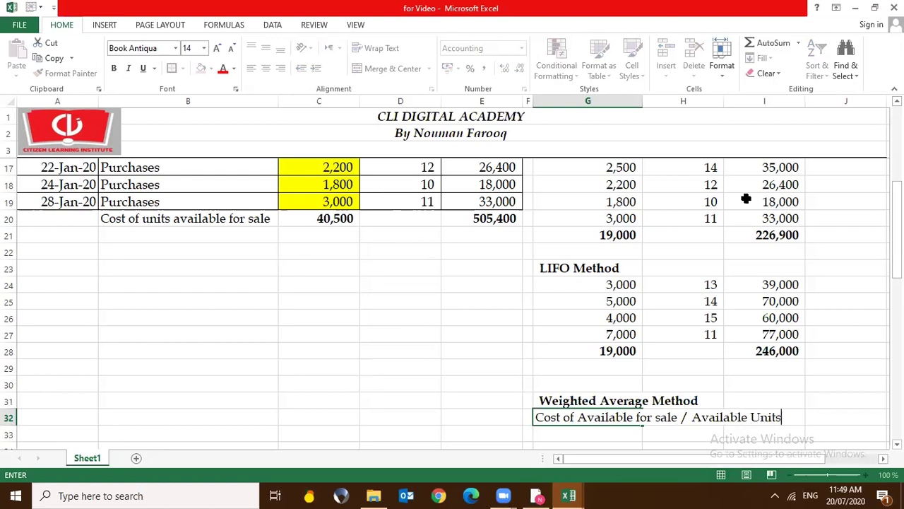
pyautogui.press('Return')
pyautogui.press('Return')
pyautogui.press('Up')
# Compute a cost per unit of 12 as total cost 505,400 divided by total units 40,500
pyautogui.write('=')
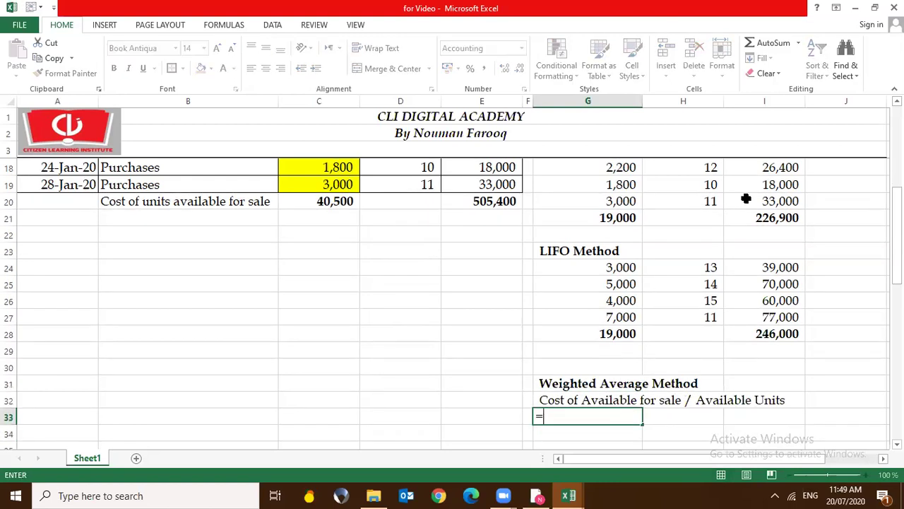
pyautogui.click(480, 203)
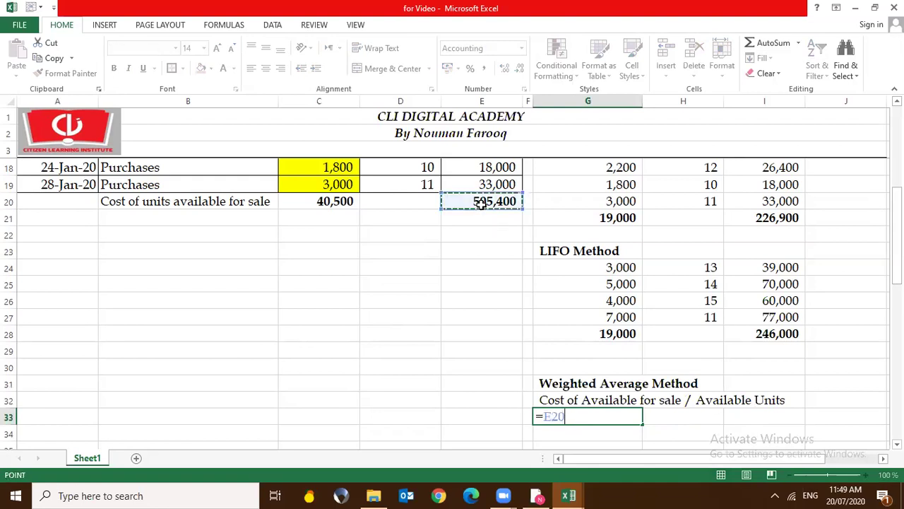
pyautogui.write('/')
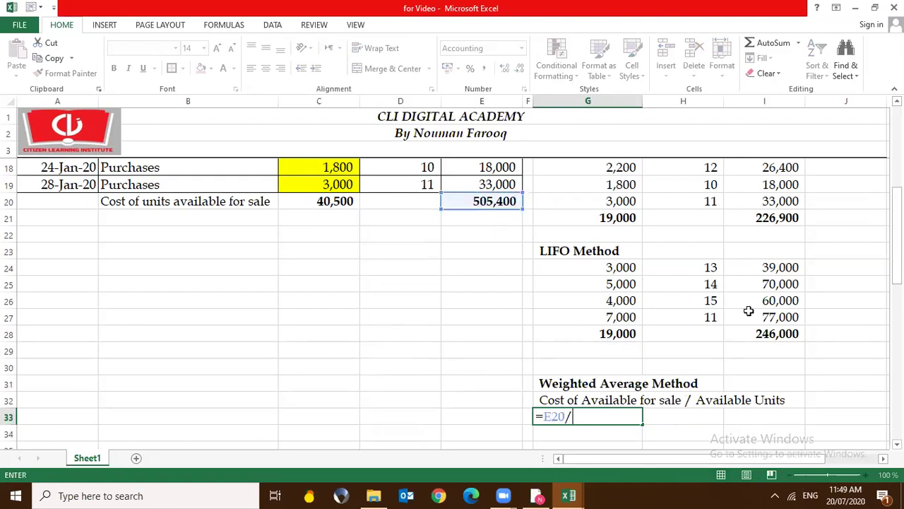
pyautogui.click(338, 202)
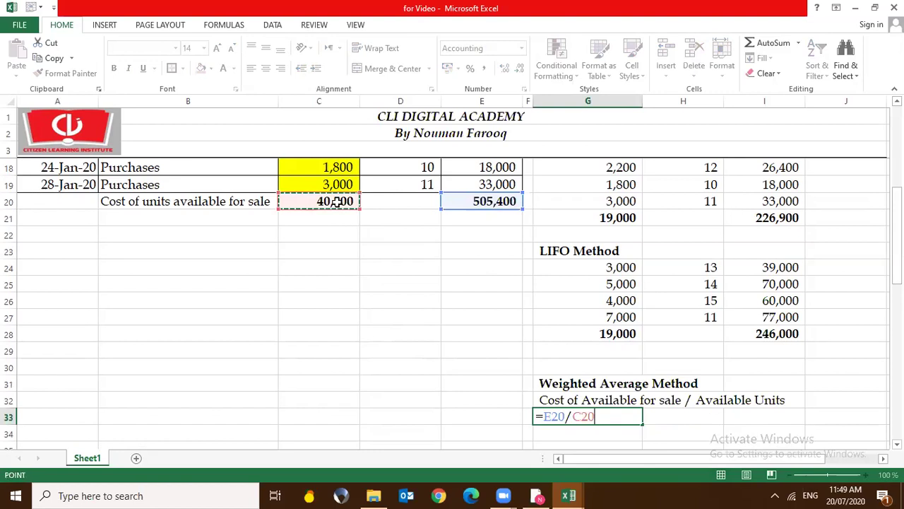
pyautogui.press('Return')
pyautogui.press('Up')
pyautogui.press('Right')
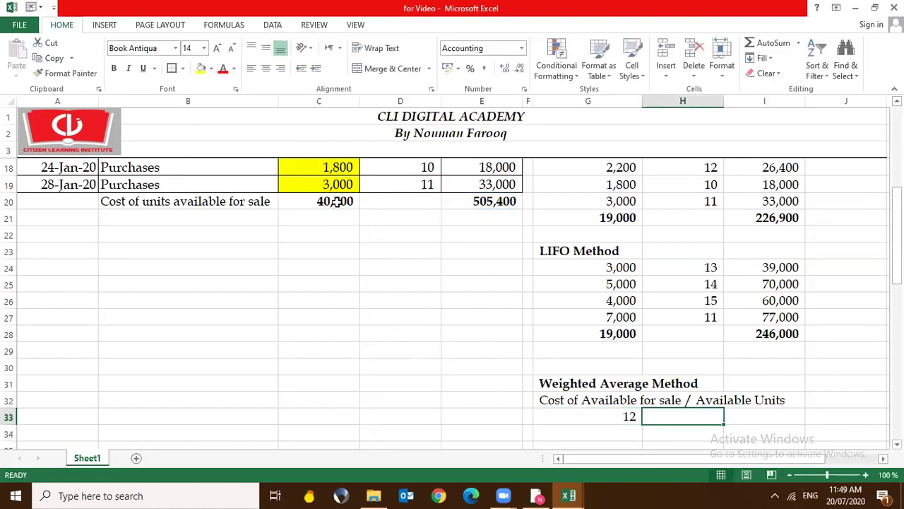
pyautogui.press('Left')
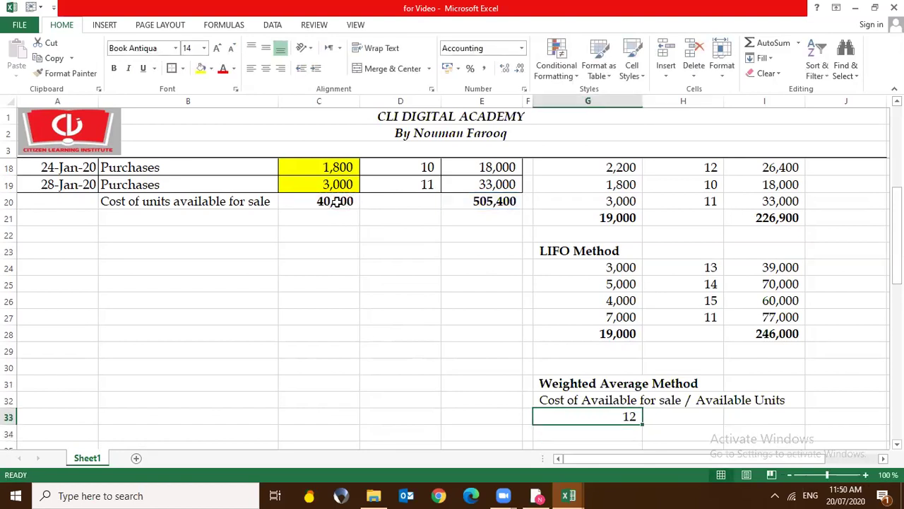
# Write out the calculation 505400/40500 and enter the unit cost formula giving 12 beside it
pyautogui.write('505')
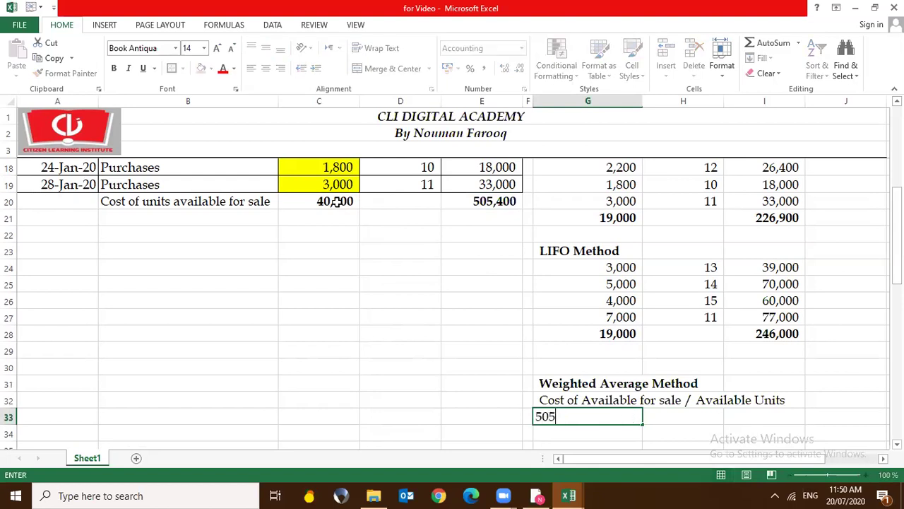
pyautogui.write('400')
pyautogui.write('/')
pyautogui.write('40500')
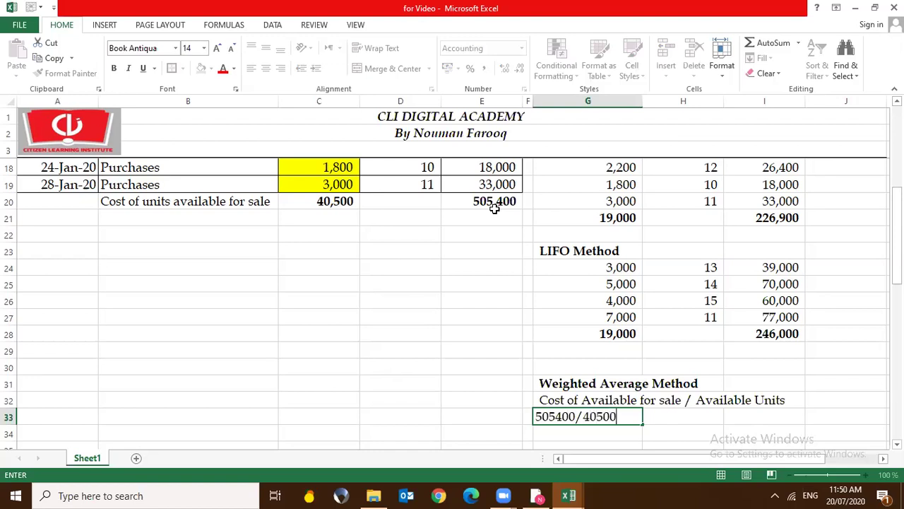
pyautogui.hotkey('ctrl', 'Return')
pyautogui.press('Tab')
pyautogui.write('=5')
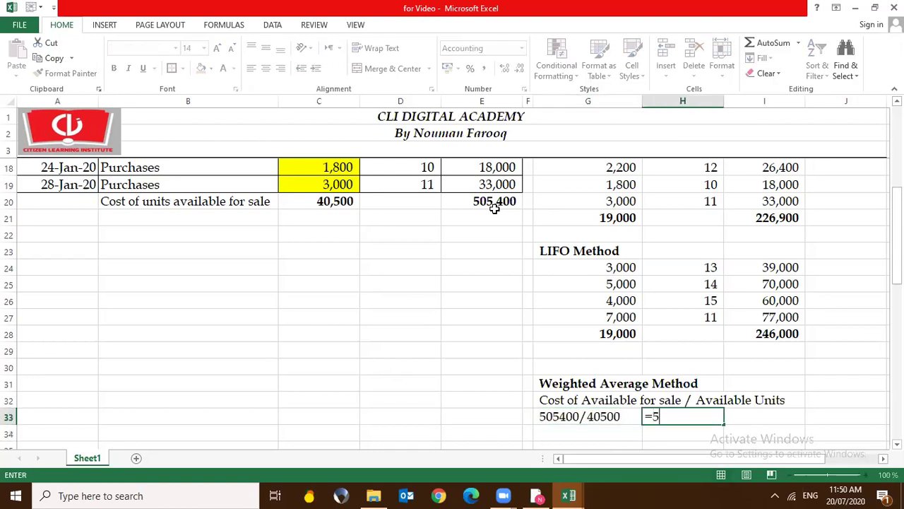
pyautogui.write('40')
pyautogui.write('40500')
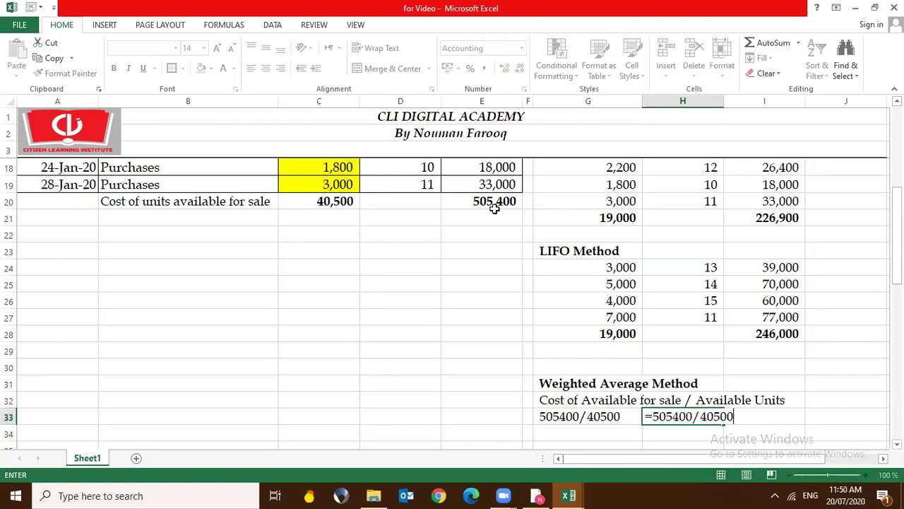
pyautogui.press('Return')
pyautogui.press('Up')
pyautogui.press('Up')
# Extend the weighted-average description to include '* Ending Units'
pyautogui.press('Right')
pyautogui.press('Left')
pyautogui.press('Left')
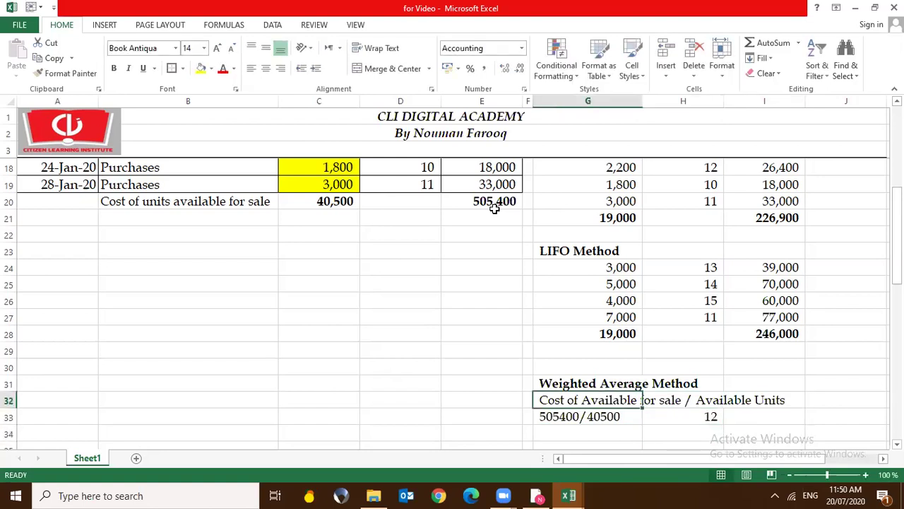
pyautogui.press('F2')
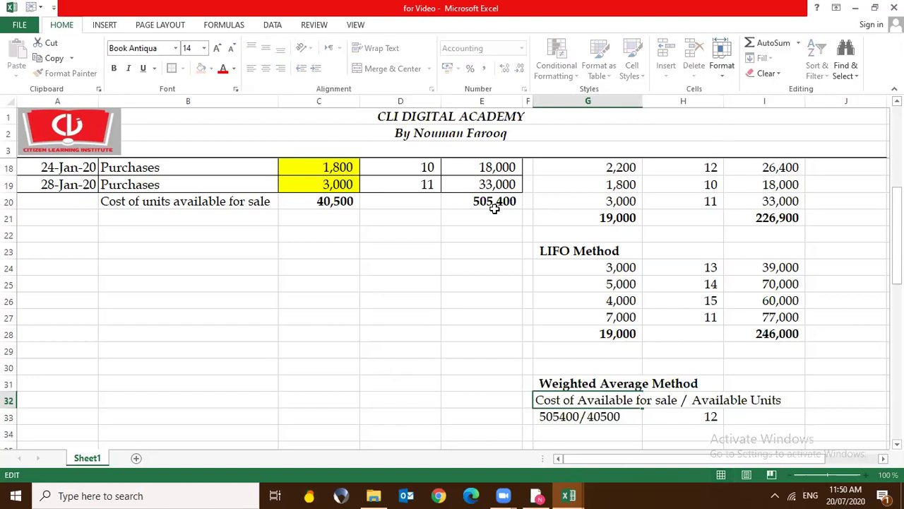
pyautogui.write('Ending Unit')
pyautogui.press('Return')
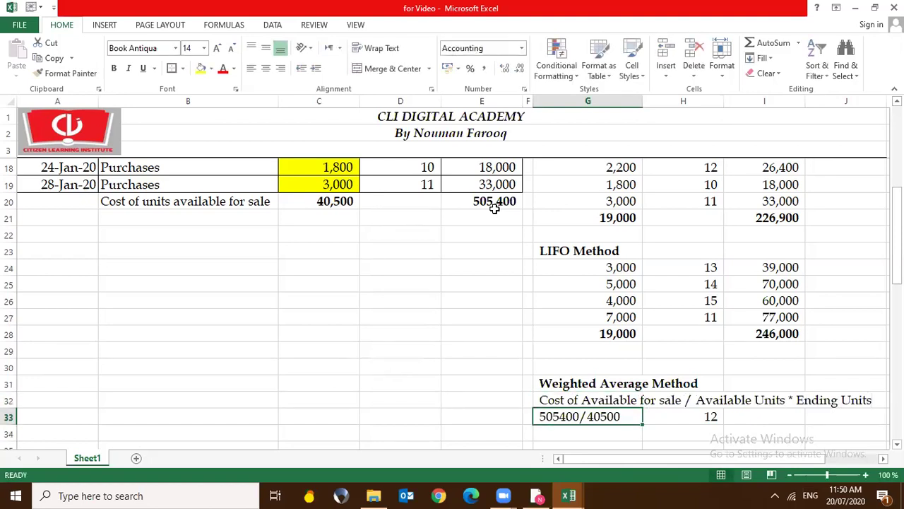
# Enter 19,000 ending units next to the unit cost
pyautogui.press('Right')
pyautogui.press('Right')
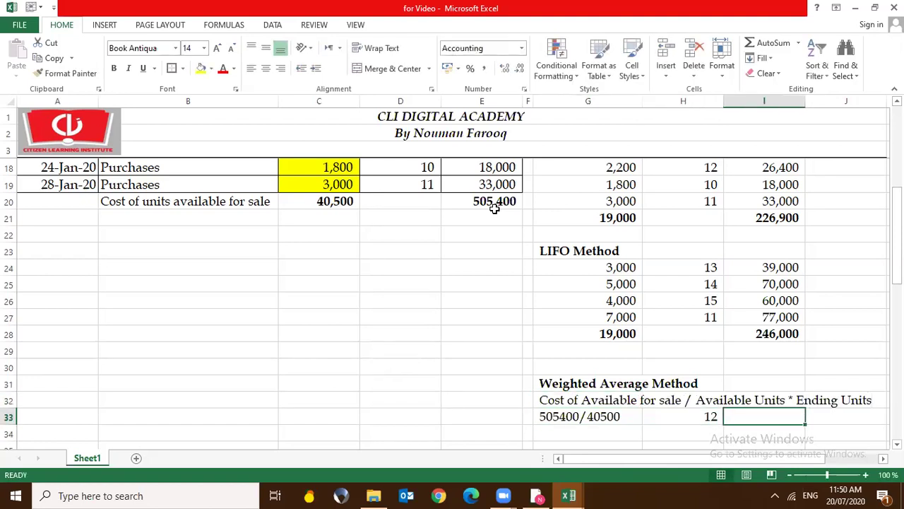
pyautogui.click(598, 212)
pyautogui.hotkey('ctrl', 'Up')
pyautogui.press('Up')
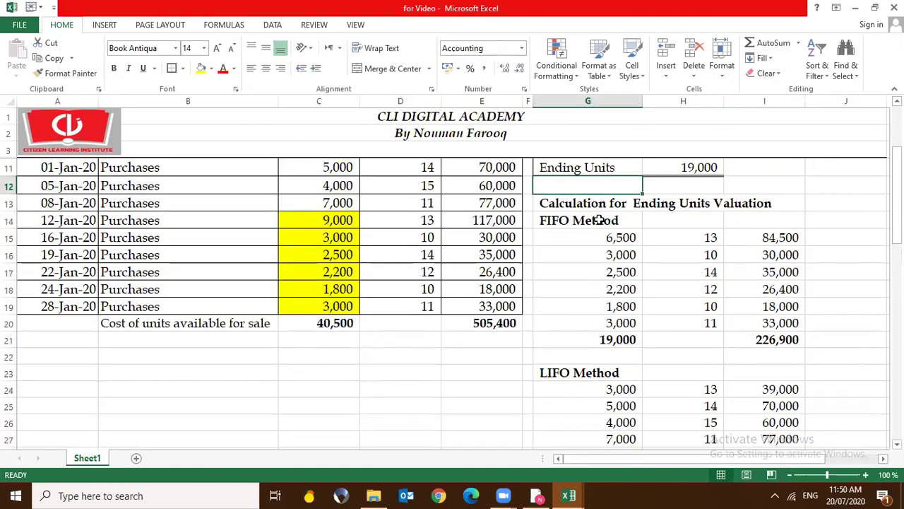
pyautogui.press('Up')
pyautogui.press('Down')
pyautogui.press('Down')
pyautogui.press('Down')
pyautogui.press('Down')
pyautogui.press('Down')
pyautogui.press('Down')
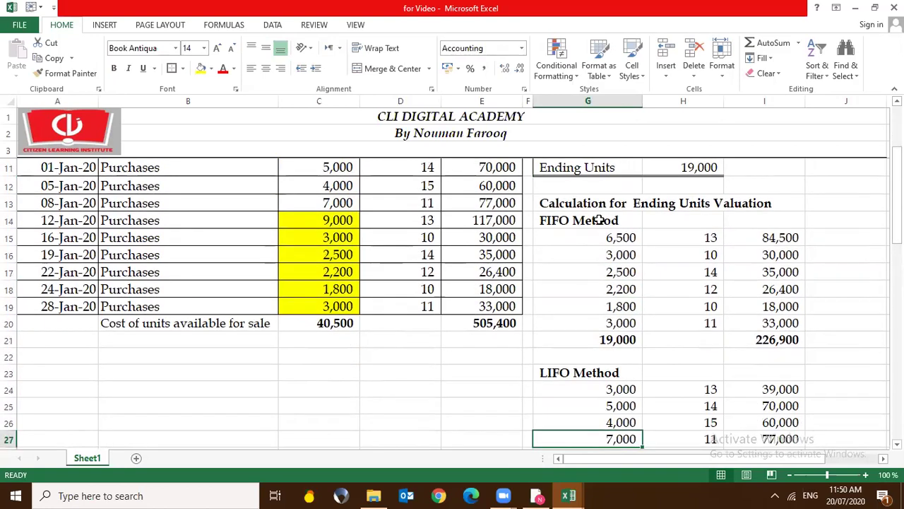
pyautogui.press('Down')
pyautogui.press('Down')
pyautogui.press('Down')
pyautogui.press('Down')
pyautogui.press('Down')
pyautogui.press('Down')
pyautogui.press('Right')
pyautogui.press('Right')
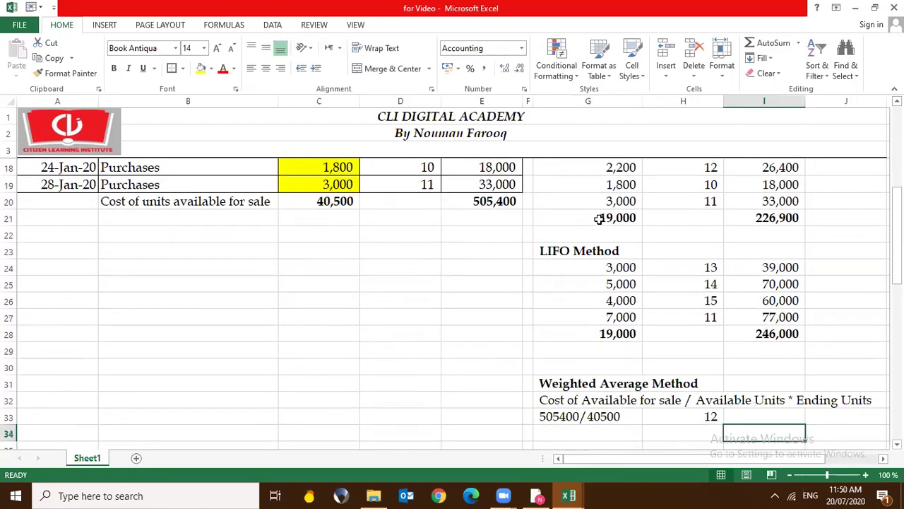
pyautogui.write('19,00')
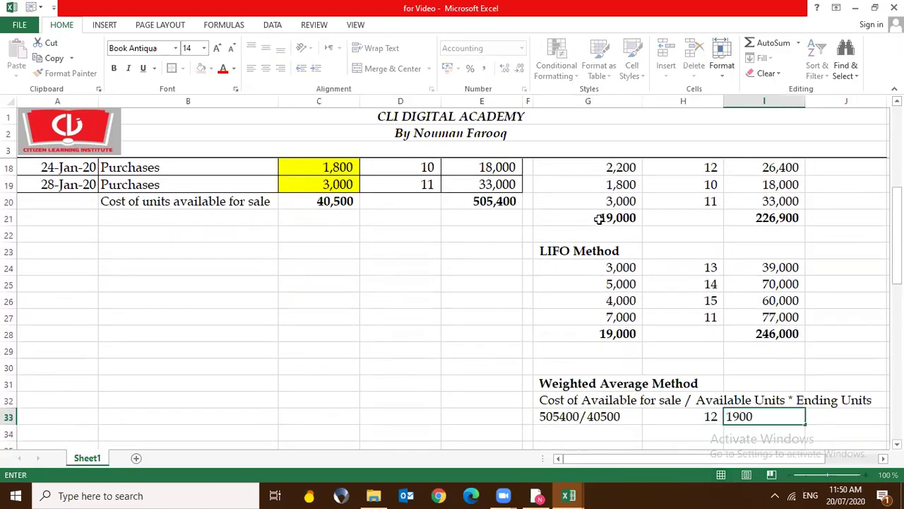
pyautogui.write('0')
pyautogui.press('Return')
pyautogui.press('Up')
# Multiply unit cost by ending units for 237,101 and make the result bold
pyautogui.press('Right')
pyautogui.write('=')
pyautogui.press('Left')
pyautogui.press('Left')
pyautogui.write('*')
pyautogui.press('Left')
pyautogui.press('Return')
pyautogui.press('Up')
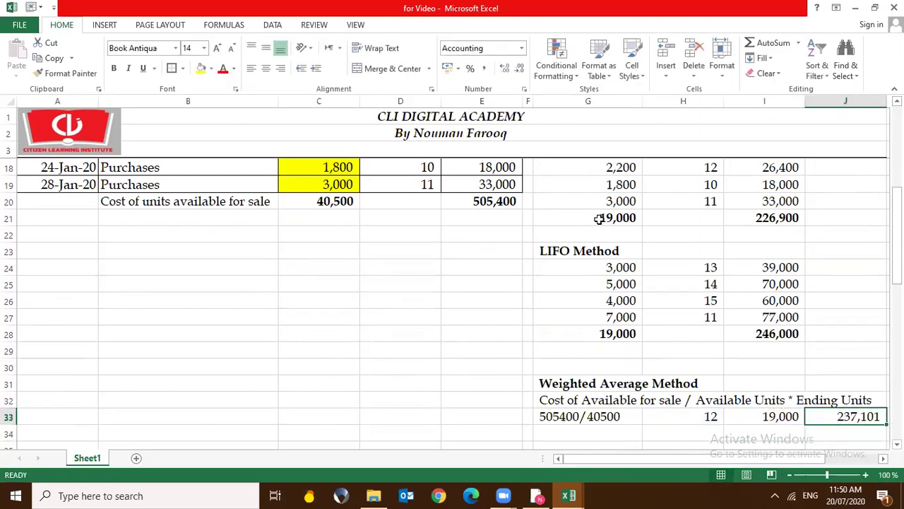
pyautogui.hotkey('ctrl', 'b')
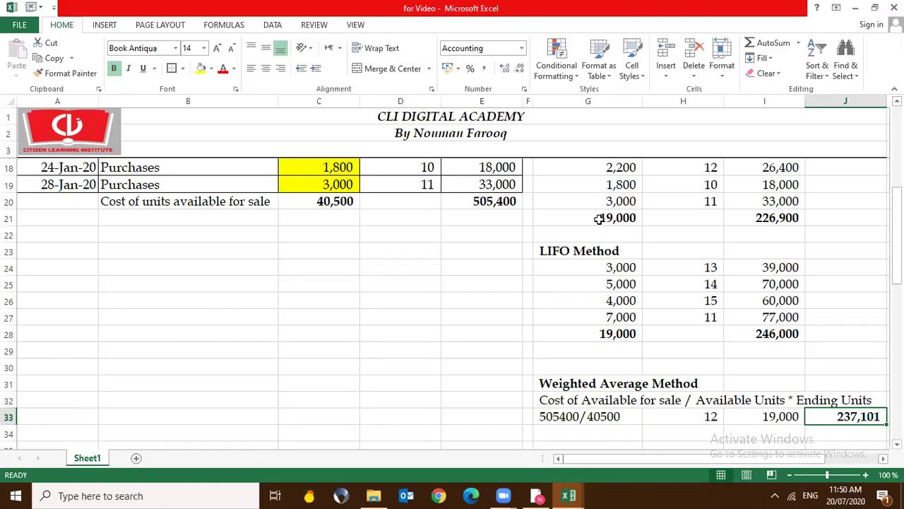
pyautogui.press('Up')
pyautogui.press('Up')
# Merge and centre A22:E22 as an 'Income Statement' heading
pyautogui.press('Up')
pyautogui.press('Up')
pyautogui.press('Up')
pyautogui.press('Up')
pyautogui.press('Up')
pyautogui.press('Up')
pyautogui.press('Left')
pyautogui.press('Left')
pyautogui.press('Left')
pyautogui.press('Left')
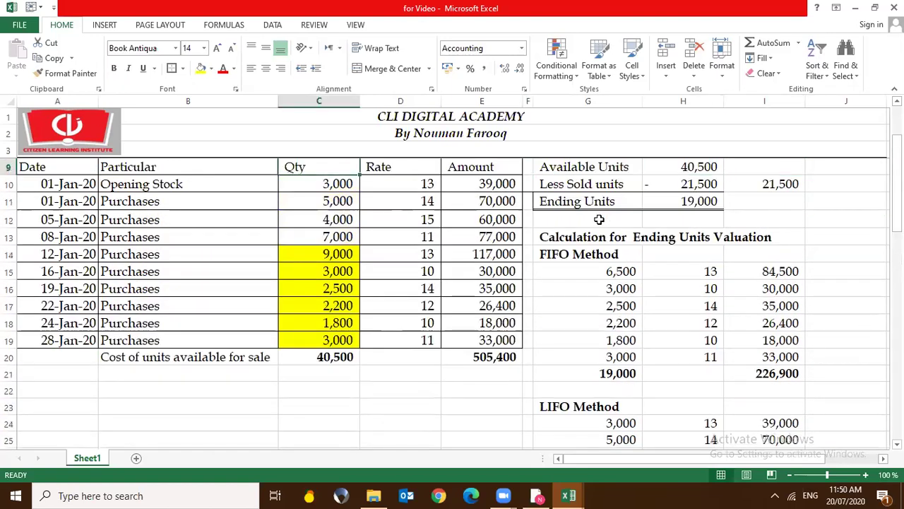
pyautogui.press('Left')
pyautogui.press('Left')
pyautogui.press('Down')
pyautogui.press('Down')
pyautogui.press('Down')
pyautogui.press('Down')
pyautogui.press('Down')
pyautogui.press('Down')
pyautogui.press('Up')
pyautogui.press('Up')
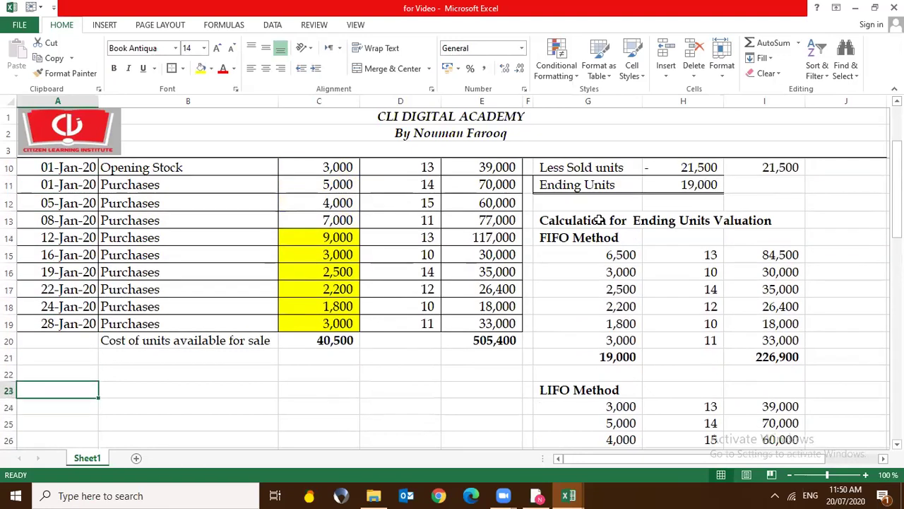
pyautogui.press('Up')
pyautogui.hotkey('shift', 'Right')
pyautogui.hotkey('shift', 'Right')
pyautogui.hotkey('shift', 'Right')
pyautogui.hotkey('shift', 'Right')
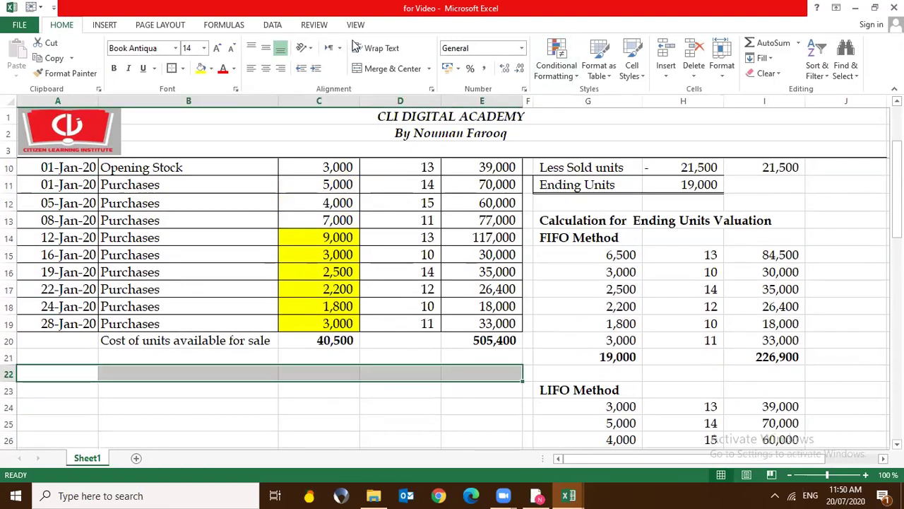
pyautogui.click(380, 71)
pyautogui.write('Income Statement')
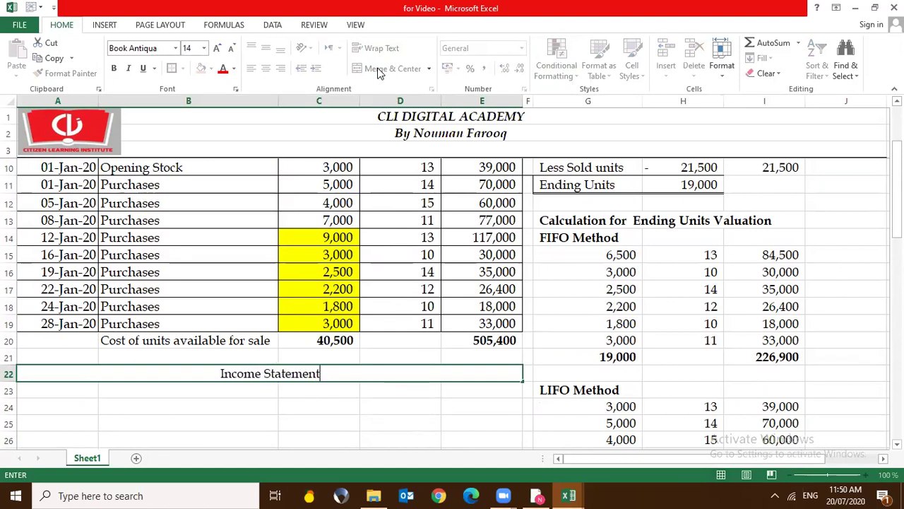
pyautogui.press('Return')
# Add Sales and a bold underlined 'Less Cost of Good Sold' label, auto-fitting column A
pyautogui.write('Sales')
pyautogui.press('Return')
pyautogui.write('Less')
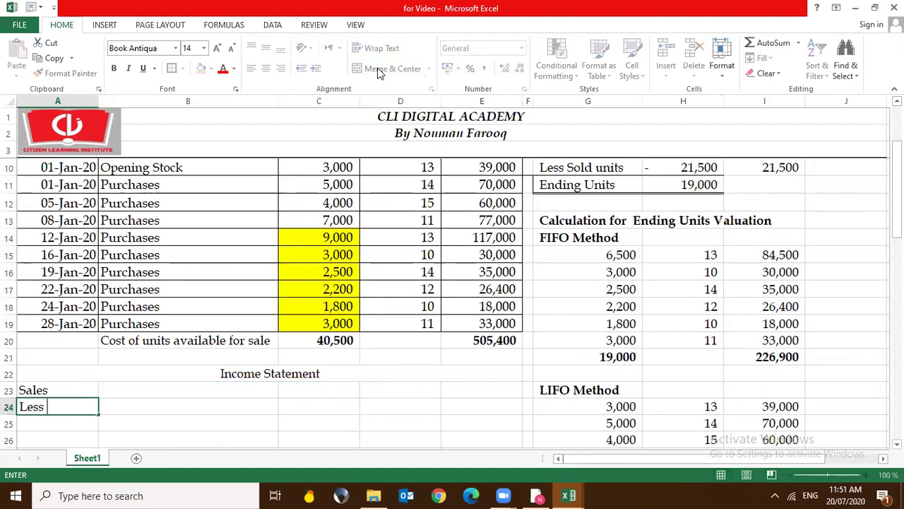
pyautogui.write(' Cost of Good So')
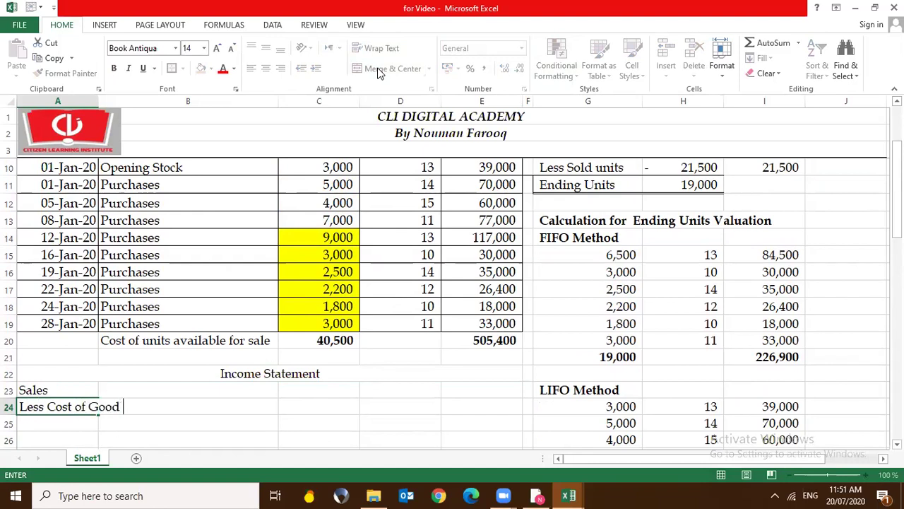
pyautogui.write('ld')
pyautogui.press('Return')
pyautogui.press('Up')
pyautogui.hotkey('alt', 'o')
pyautogui.press('c')
pyautogui.press('a')
pyautogui.press('Down')
pyautogui.press('Down')
pyautogui.press('Down')
pyautogui.press('Up')
pyautogui.press('Up')
pyautogui.press('Up')
pyautogui.hotkey('ctrl', 'b')
pyautogui.hotkey('ctrl', 'u')
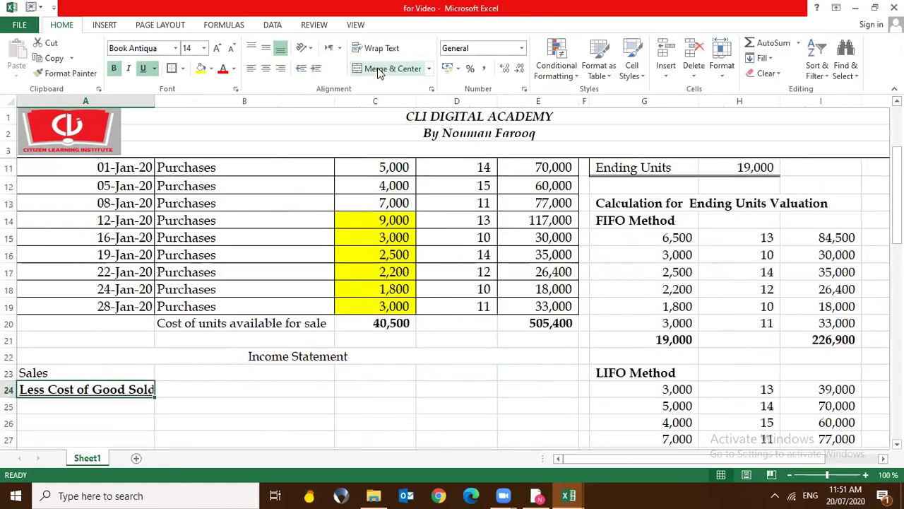
# List Opening Inventory, Add Purchases and Less Ending Inventory beneath it
pyautogui.press('Down')
pyautogui.write('Openi')
pyautogui.write('ng')
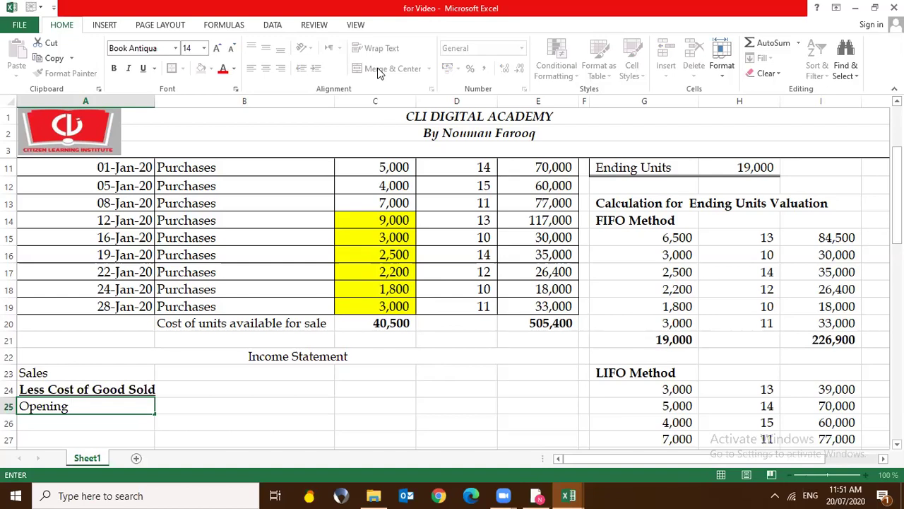
pyautogui.write('Inventory')
pyautogui.press('Return')
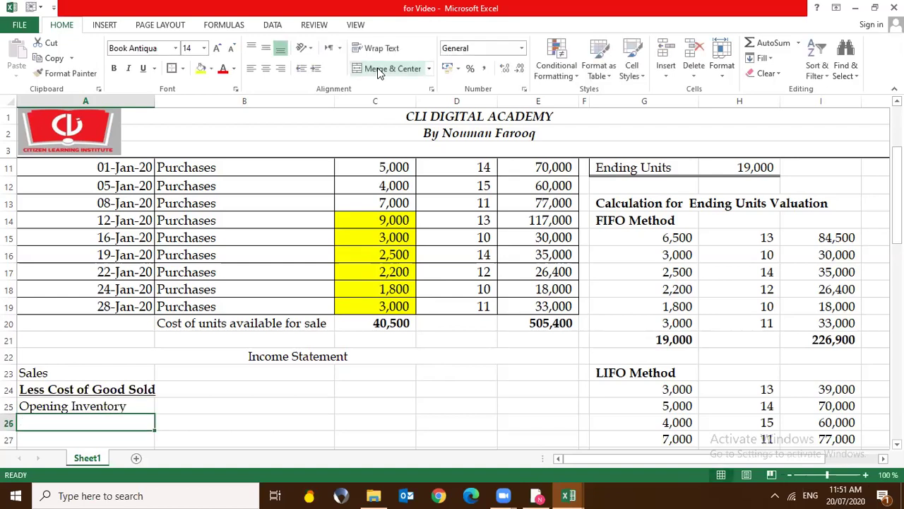
pyautogui.write('=')
pyautogui.press('BackSpace')
pyautogui.write('Add Purchases')
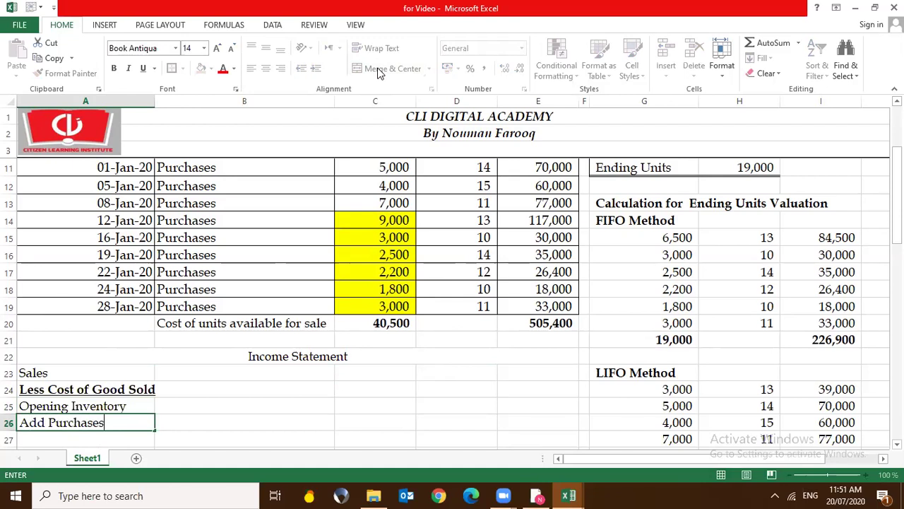
pyautogui.press('Return')
pyautogui.write('Less ')
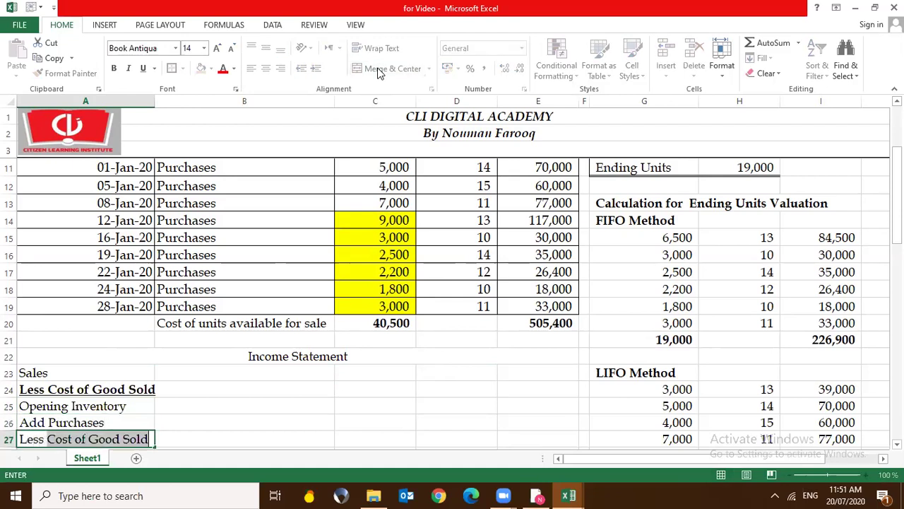
pyautogui.write('End')
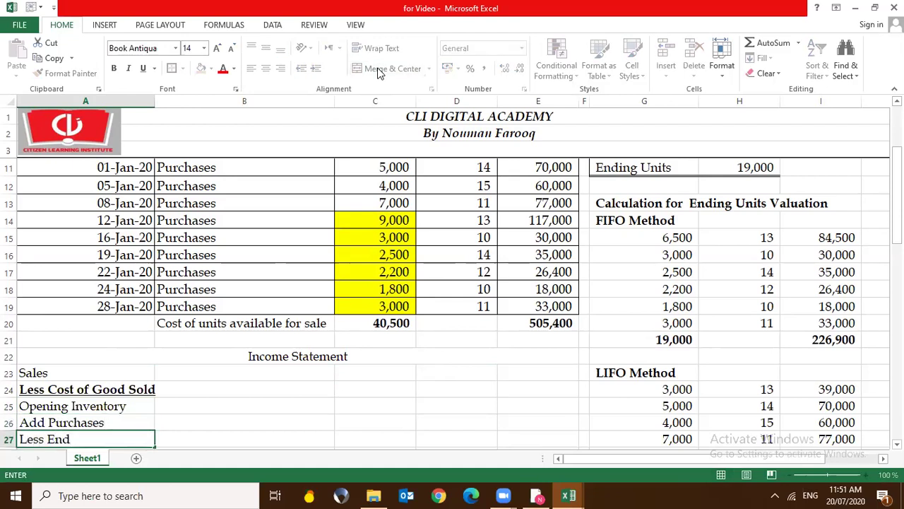
pyautogui.write('ing Inventory')
pyautogui.press('Return')
pyautogui.press('Up')
pyautogui.press('Up')
pyautogui.press('Up')
pyautogui.press('Down')
pyautogui.press('Down')
pyautogui.press('Down')
# Enter a bold, centred 'Cost of Good Sold' label in A28, fixing the stray equals sign
pyautogui.write('=')
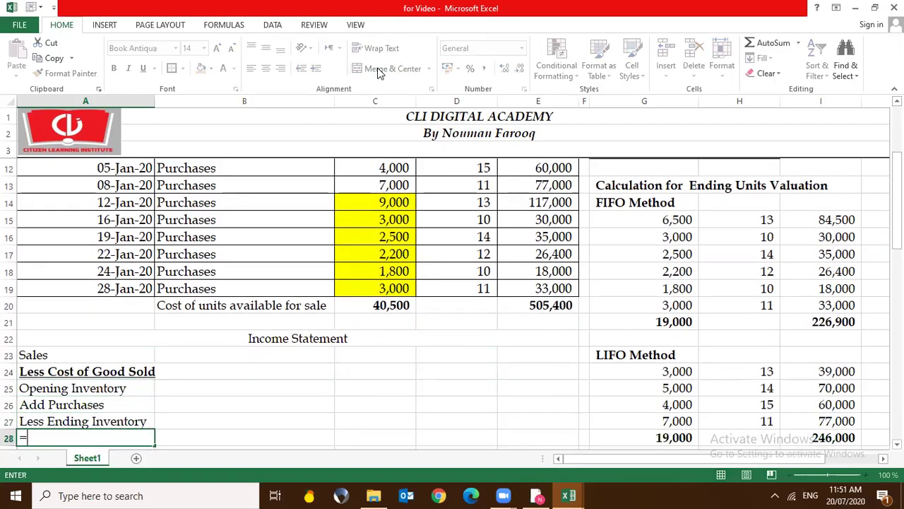
pyautogui.write('Cost of Go')
pyautogui.press('BackSpace')
pyautogui.press('BackSpace')
pyautogui.press('BackSpace')
pyautogui.write('od Sold')
pyautogui.press('Return')
pyautogui.press('F2')
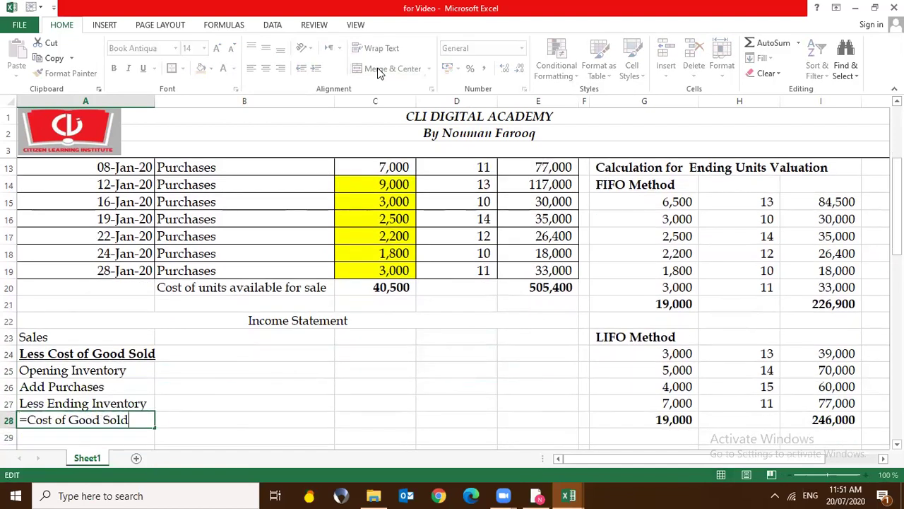
pyautogui.press('Left')
pyautogui.press('Left')
pyautogui.press('Left')
pyautogui.press('BackSpace')
pyautogui.press('Return')
pyautogui.press('Up')
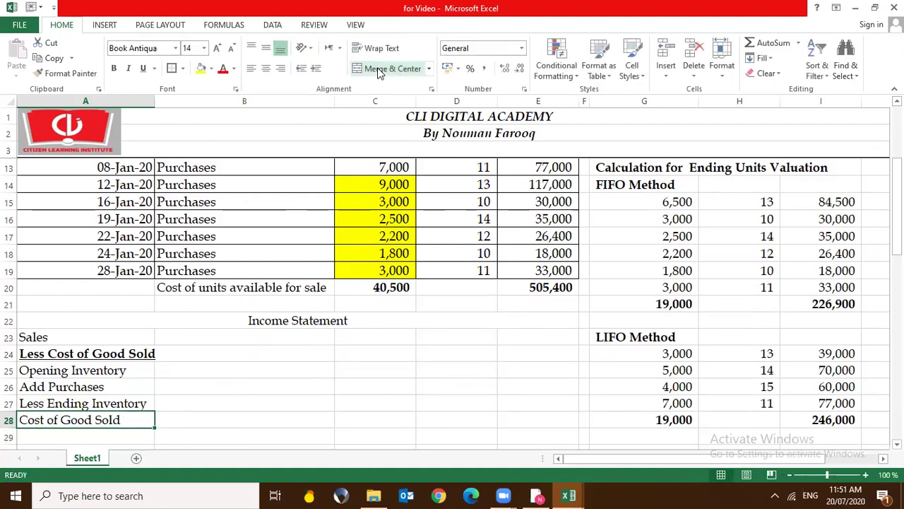
pyautogui.hotkey('ctrl', 'b')
pyautogui.click(265, 68)
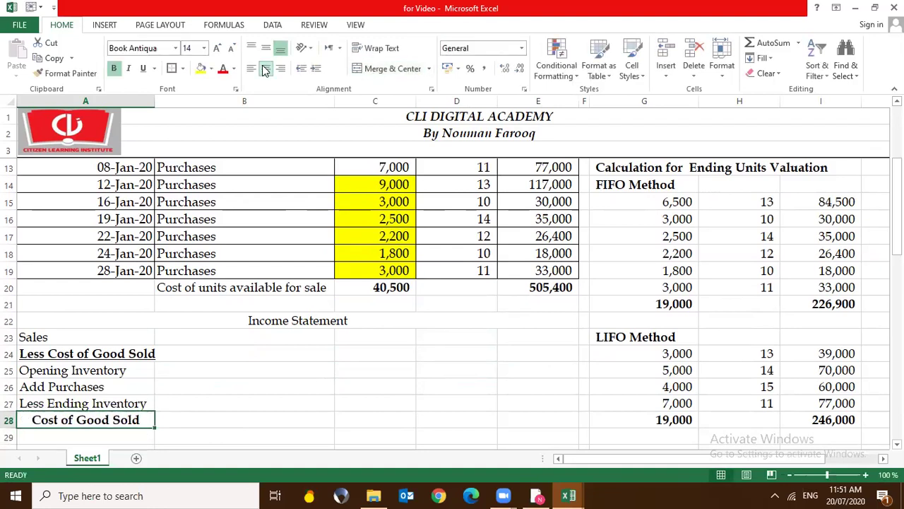
pyautogui.press('Return')
# Add a bold, centred 'Gross Profit' label below it
pyautogui.write('Gros')
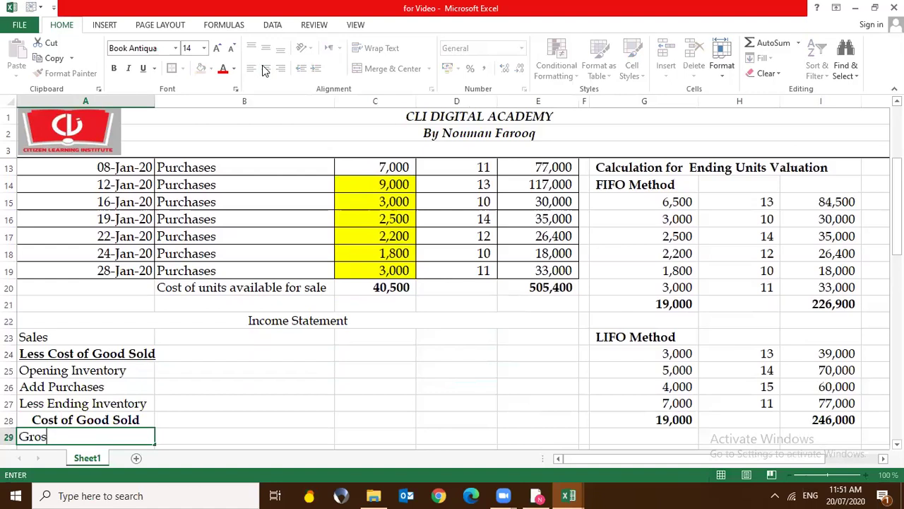
pyautogui.write('s Profit')
pyautogui.press('Return')
pyautogui.press('Up')
pyautogui.hotkey('ctrl', 'b')
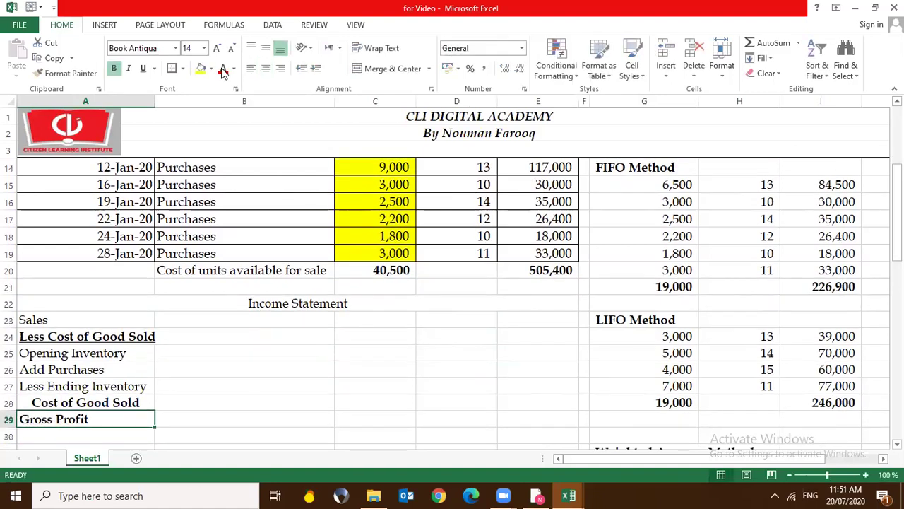
pyautogui.click(266, 68)
# Insert a row above Sales and enter the FIFO heading in B23
pyautogui.press('Up')
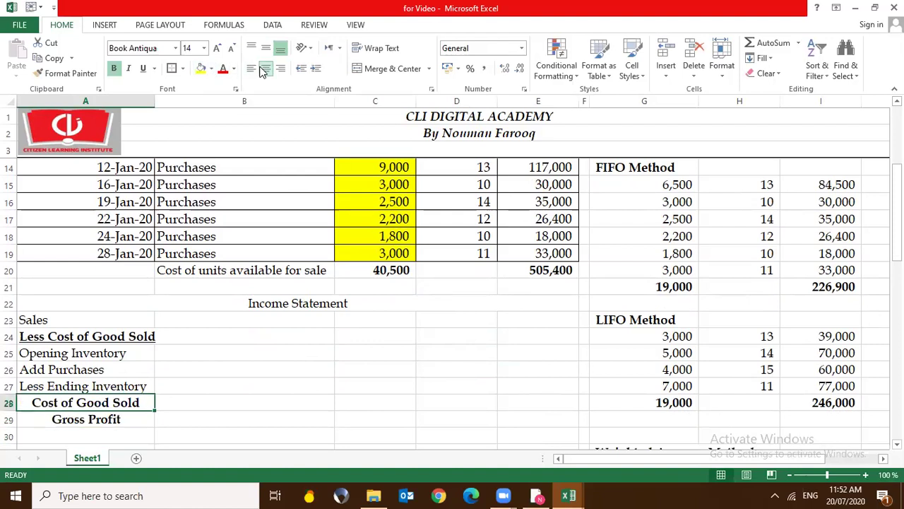
pyautogui.press('Up')
pyautogui.press('Up')
pyautogui.press('Up')
pyautogui.press('Up')
pyautogui.press('Down')
pyautogui.press('Right')
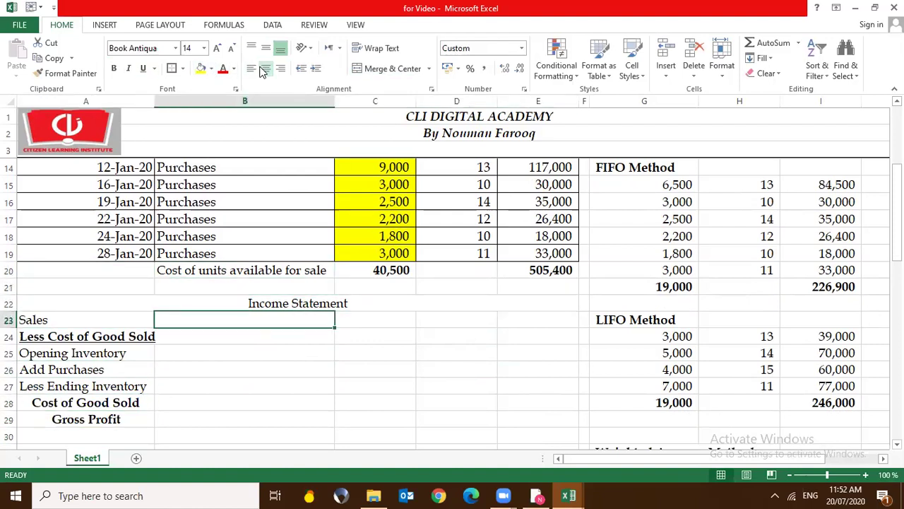
pyautogui.press('alt')
pyautogui.press('h')
pyautogui.write('ir')
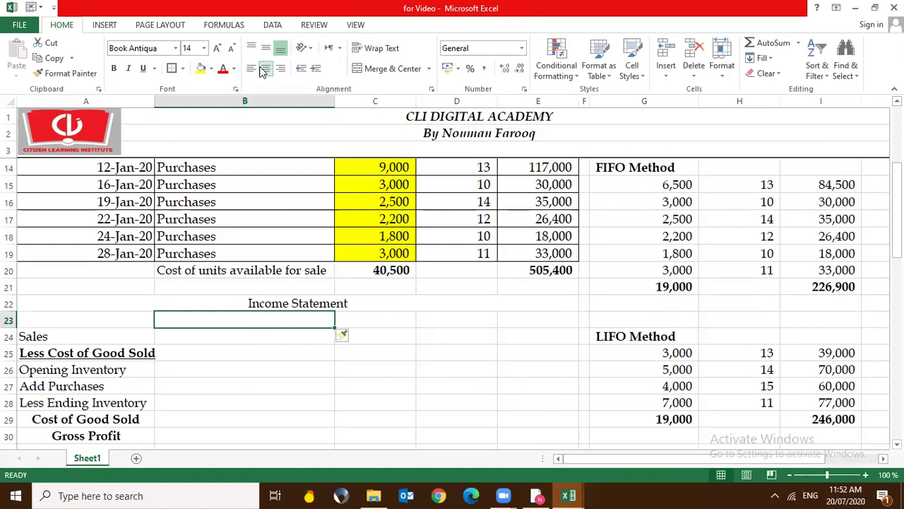
pyautogui.write('FIFO')
pyautogui.hotkey('ctrl', 'Return')
# Add LIFO and W.A column headings in C23 and D23
pyautogui.press('Right')
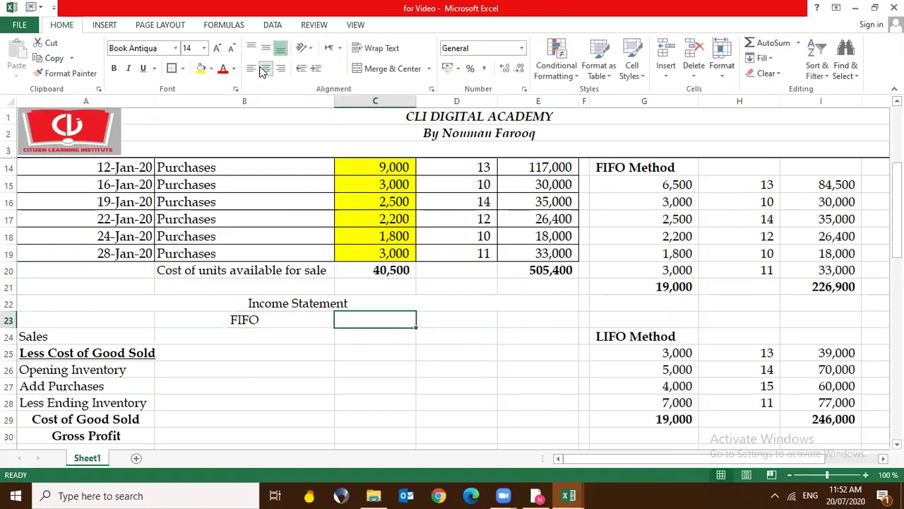
pyautogui.write('LIFO')
pyautogui.hotkey('ctrl', 'Return')
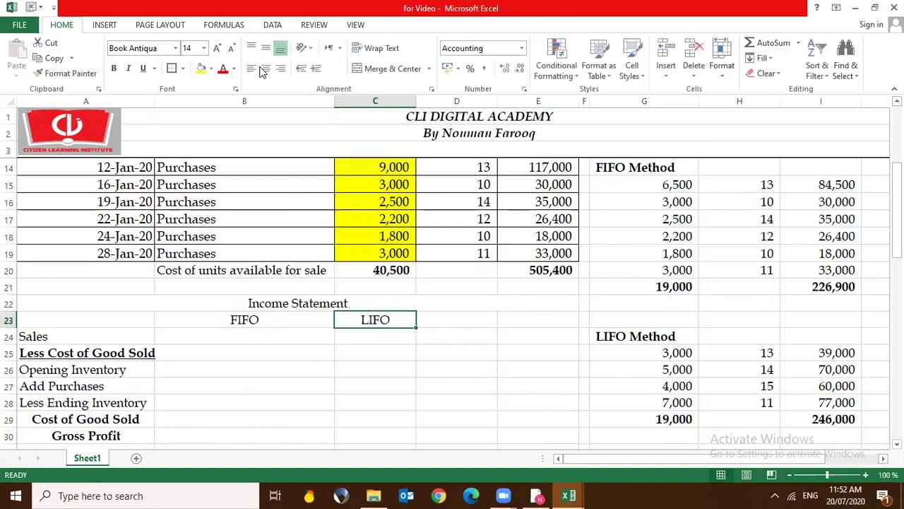
pyautogui.press('Right')
pyautogui.write('W.A')
pyautogui.press('Return')
pyautogui.press('Left')
pyautogui.press('Left')
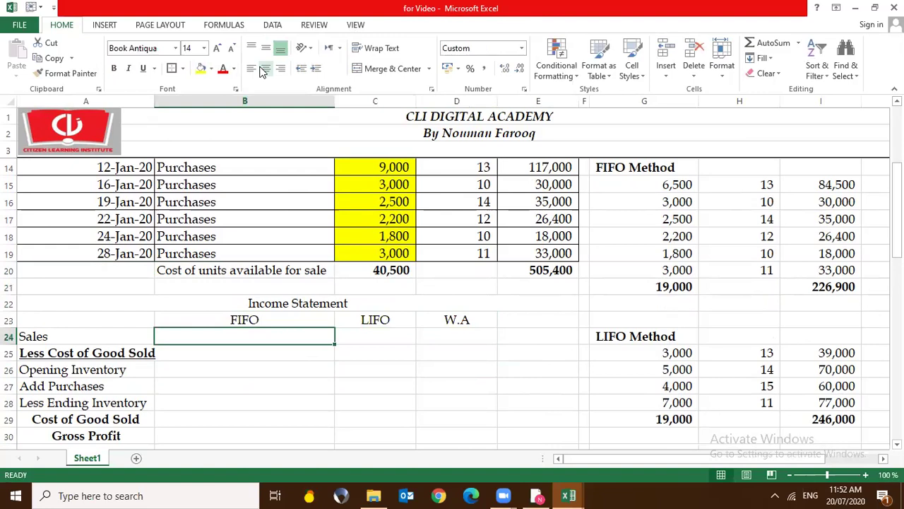
# In the question workbook, price each sale as units sold times rate in I8:I11
pyautogui.hotkey('ctrl', 'Tab')
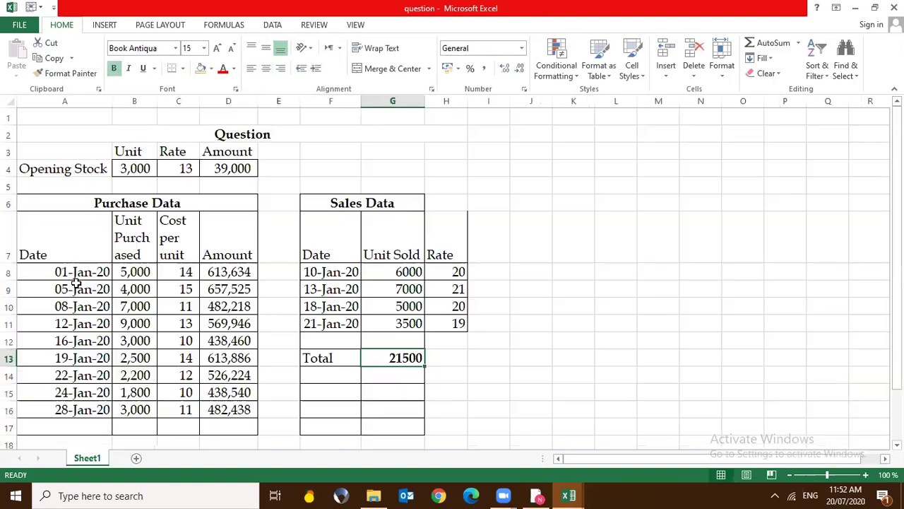
pyautogui.click(491, 266)
pyautogui.write('=')
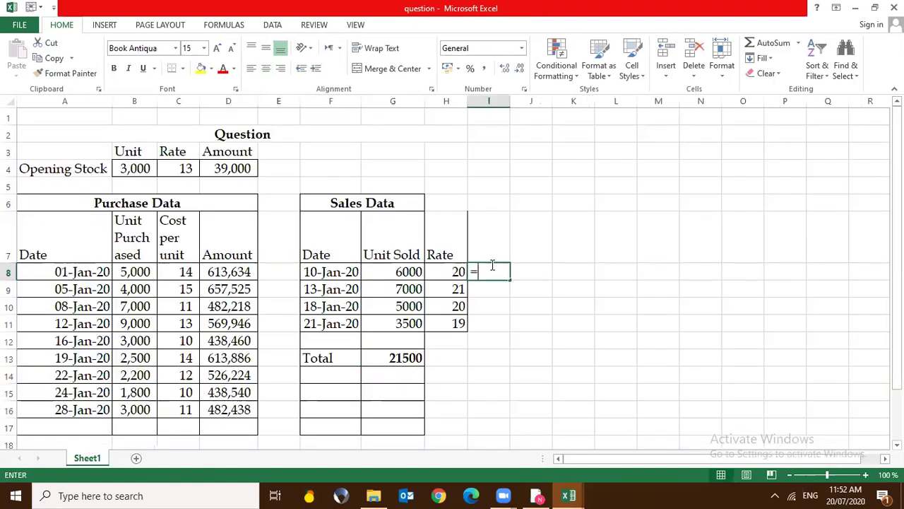
pyautogui.press('Left')
pyautogui.press('Left')
pyautogui.write('*')
pyautogui.press('Left')
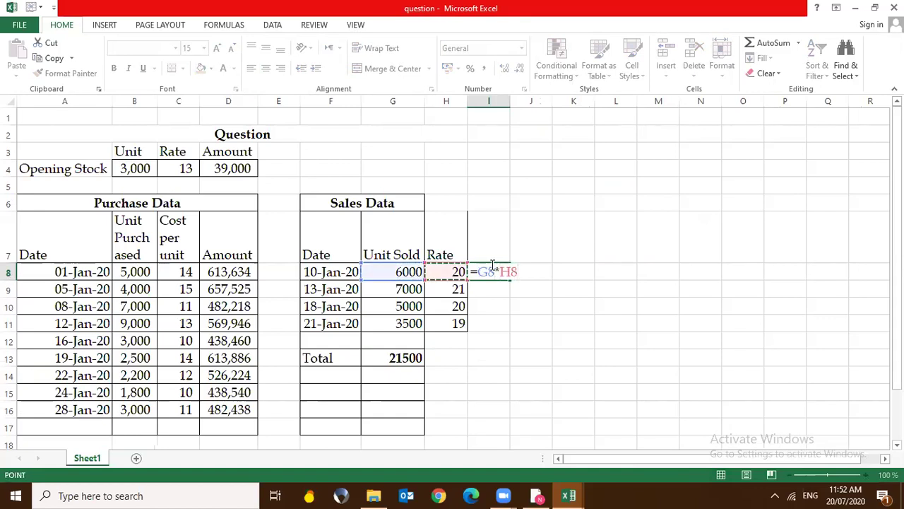
pyautogui.hotkey('ctrl', 'Return')
pyautogui.hotkey('shift', 'Down')
pyautogui.hotkey('shift', 'Down')
pyautogui.hotkey('shift', 'Down')
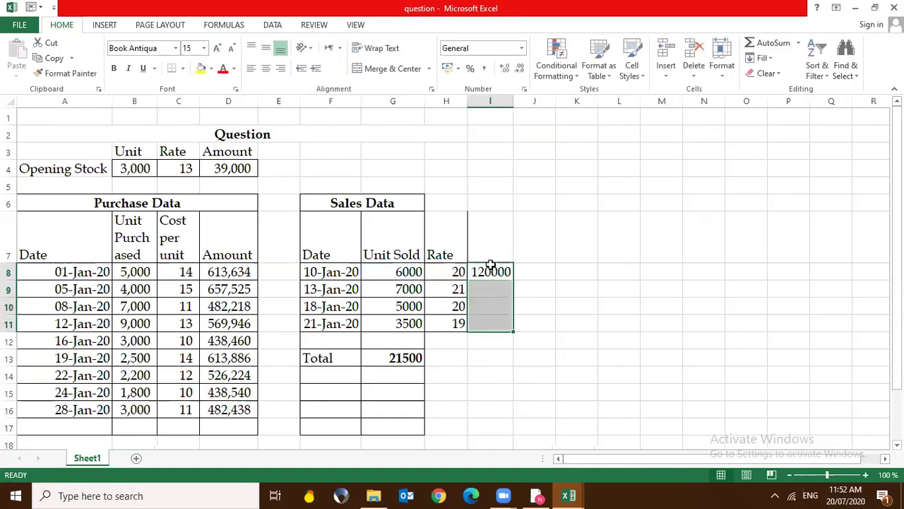
pyautogui.hotkey('ctrl', 'd')
# AutoSum the sales in I13 for 433500 and return to the valuation workbook
pyautogui.press('Down')
pyautogui.press('Down')
pyautogui.press('Down')
pyautogui.press('Down')
pyautogui.press('Down')
pyautogui.hotkey('alt', '=')
pyautogui.press('Return')
pyautogui.press('Up')
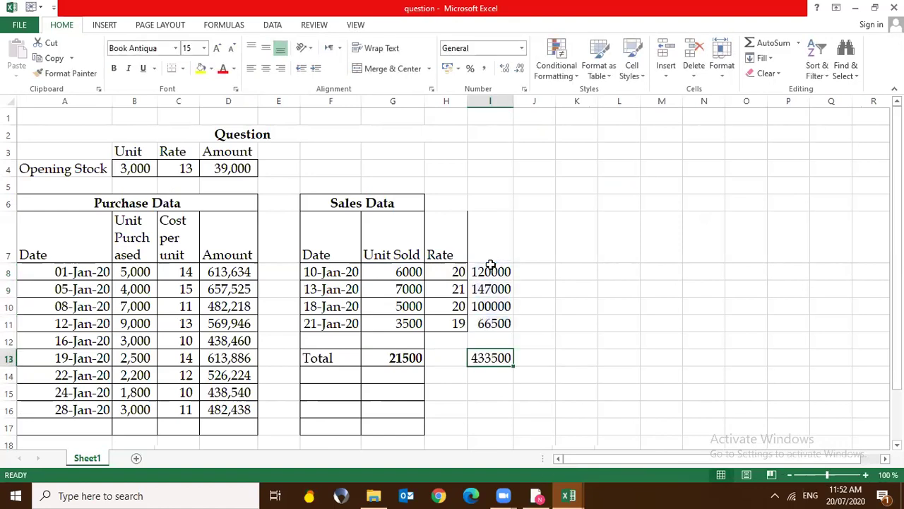
pyautogui.hotkey('ctrl', 'Tab')
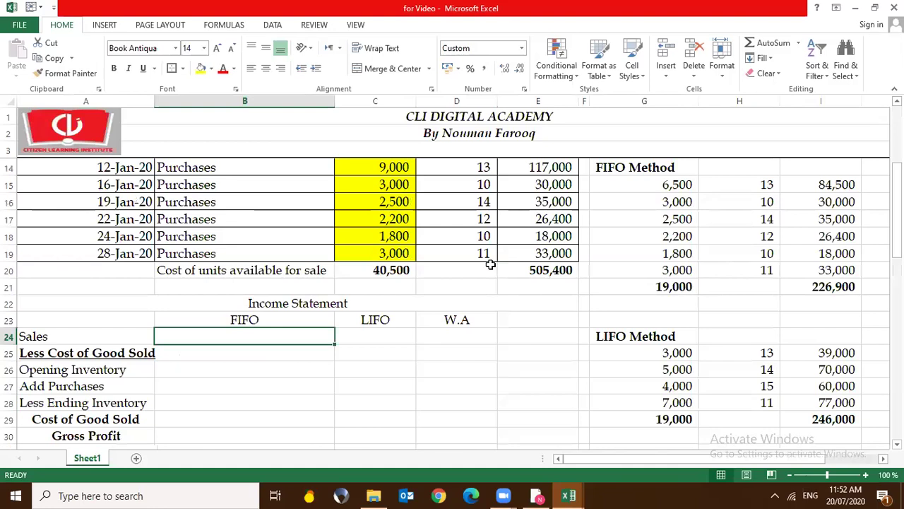
# Enter the 433,500 sales figure in the FIFO sales cell
pyautogui.write('433500')
pyautogui.hotkey('ctrl', 'Return')
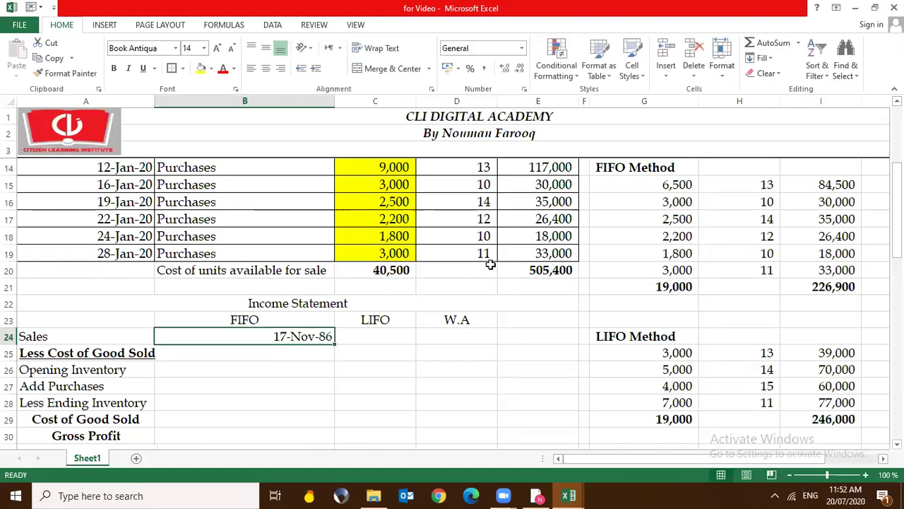
pyautogui.write('=')
pyautogui.press('Escape')
pyautogui.write('=')
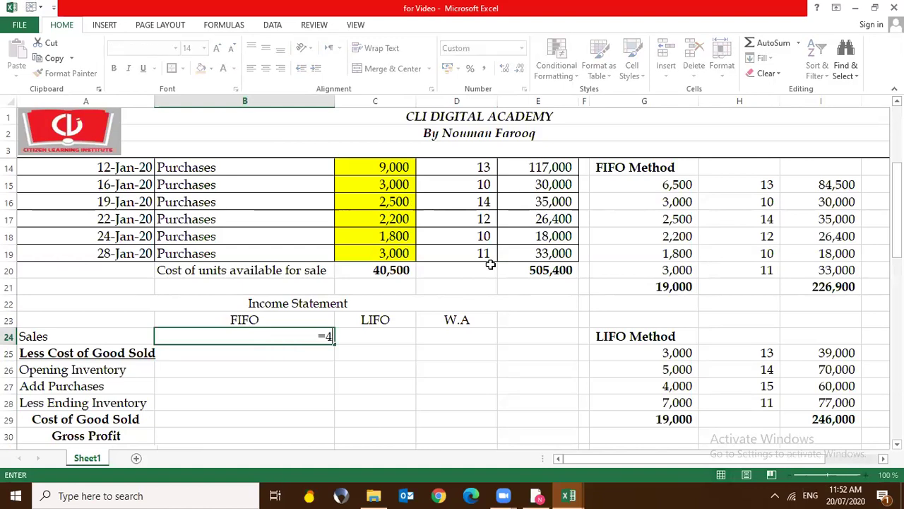
pyautogui.write('433500')
pyautogui.press('Return')
pyautogui.press('Up')
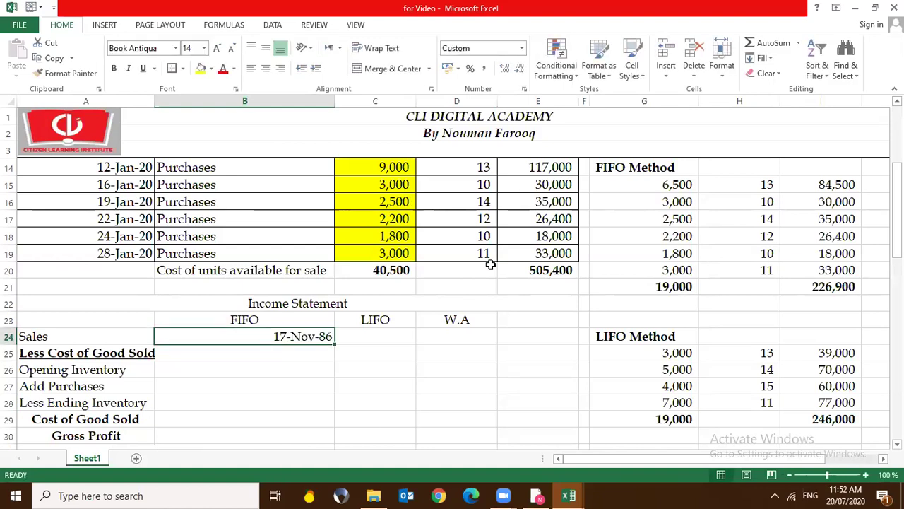
# Reformat the FIFO sales cell from a date to General, then apply Comma Style
pyautogui.rightClick(309, 338)
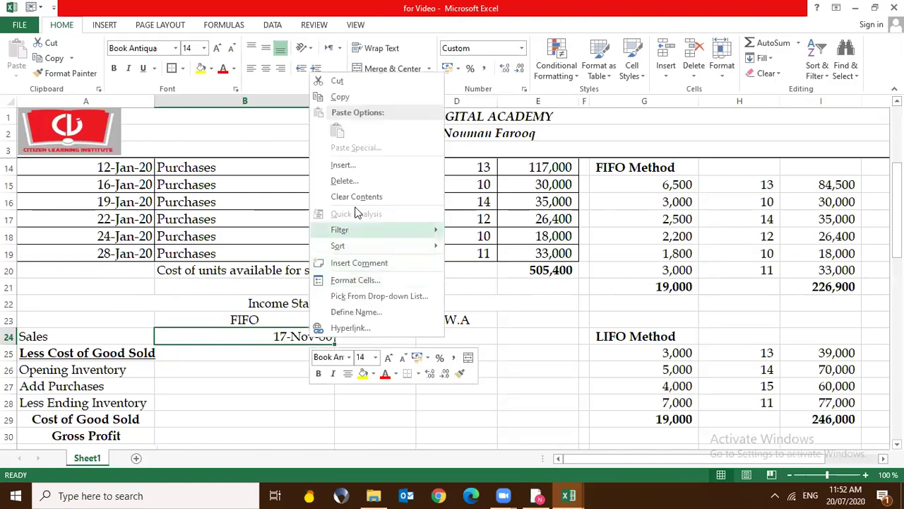
pyautogui.press('Escape')
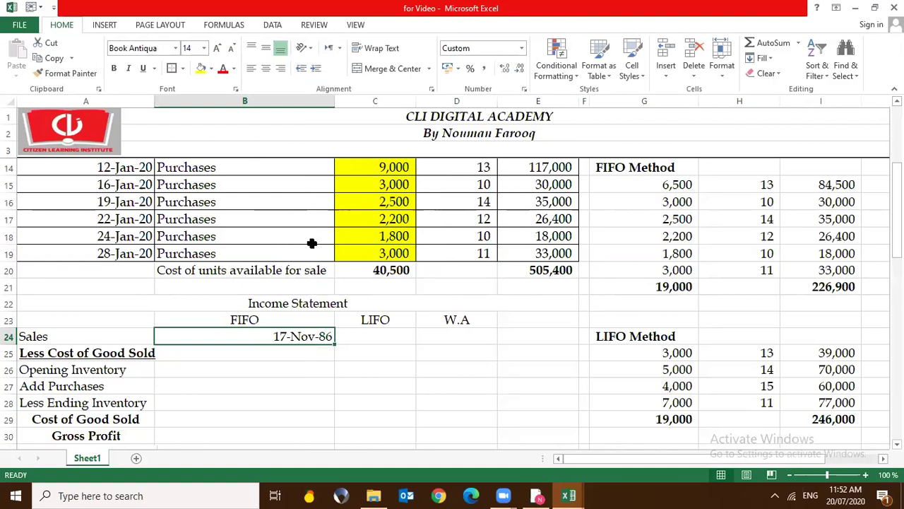
pyautogui.hotkey('ctrl', '1')
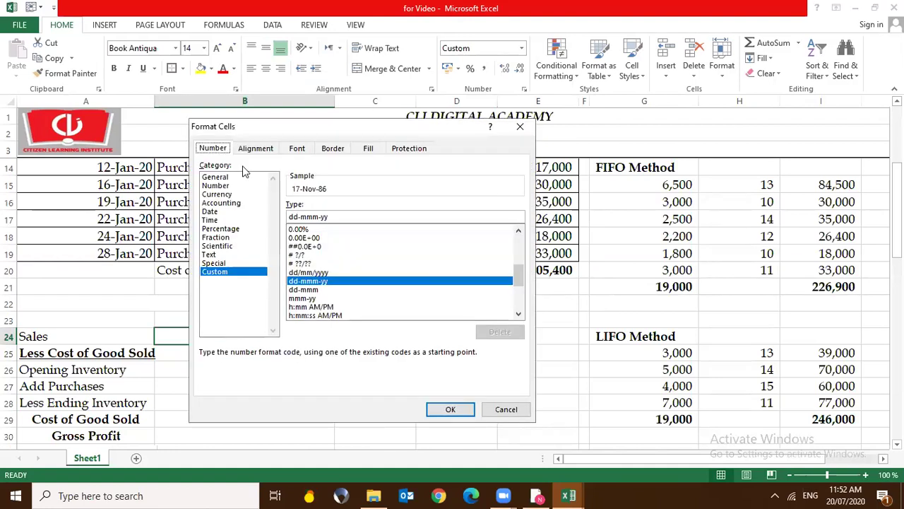
pyautogui.click(230, 176)
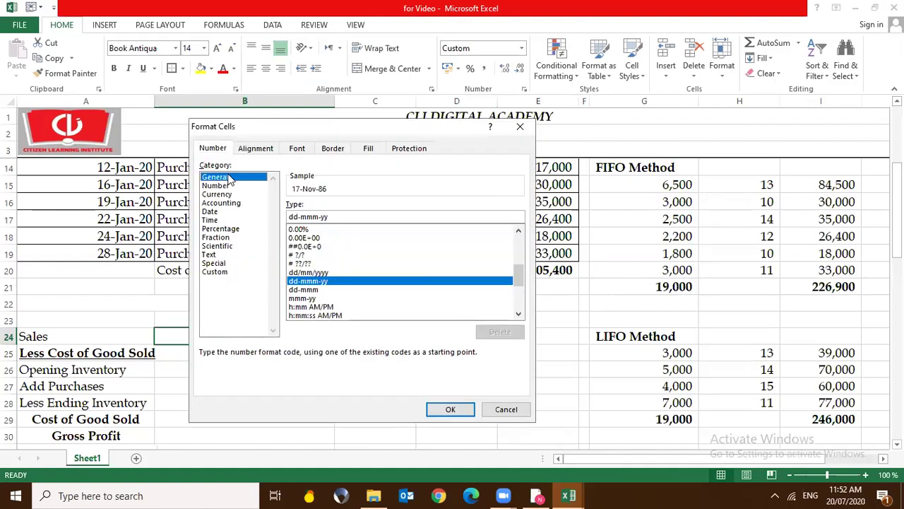
pyautogui.click(459, 409)
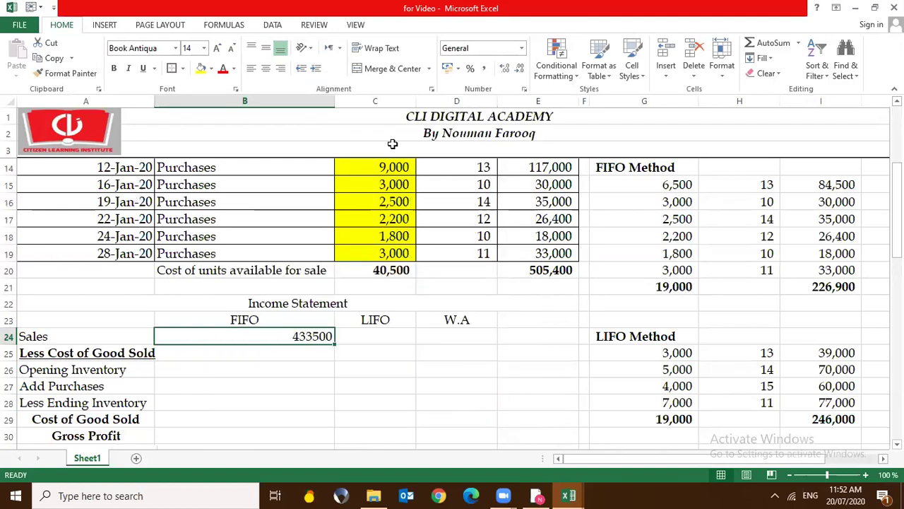
pyautogui.click(485, 68)
# Copy the formatted 433,500 sales figure into the LIFO and W.A columns
pyautogui.hotkey('ctrl', 'c')
pyautogui.press('Right')
pyautogui.hotkey('ctrl', 'v')
pyautogui.press('Right')
pyautogui.hotkey('ctrl', 'v')
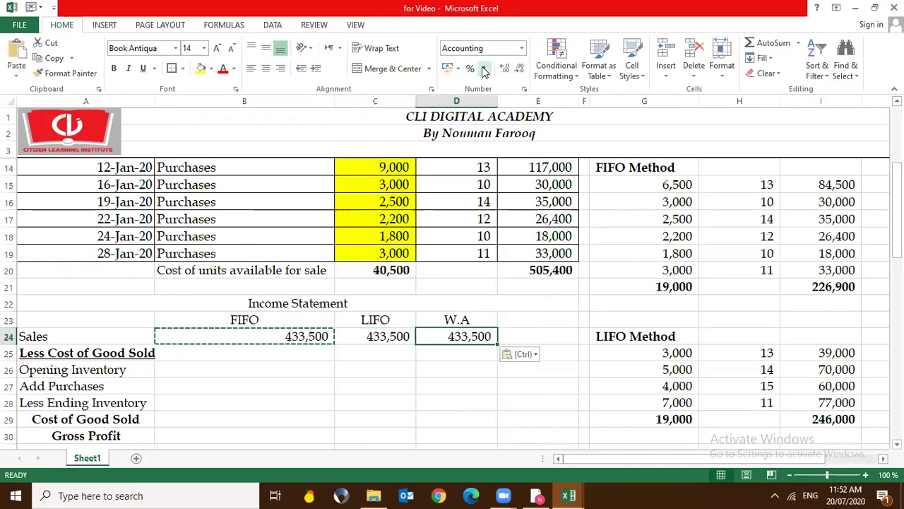
pyautogui.press('Escape')
pyautogui.press('Left')
pyautogui.press('Left')
pyautogui.press('Left')
pyautogui.press('Down')
pyautogui.press('Down')
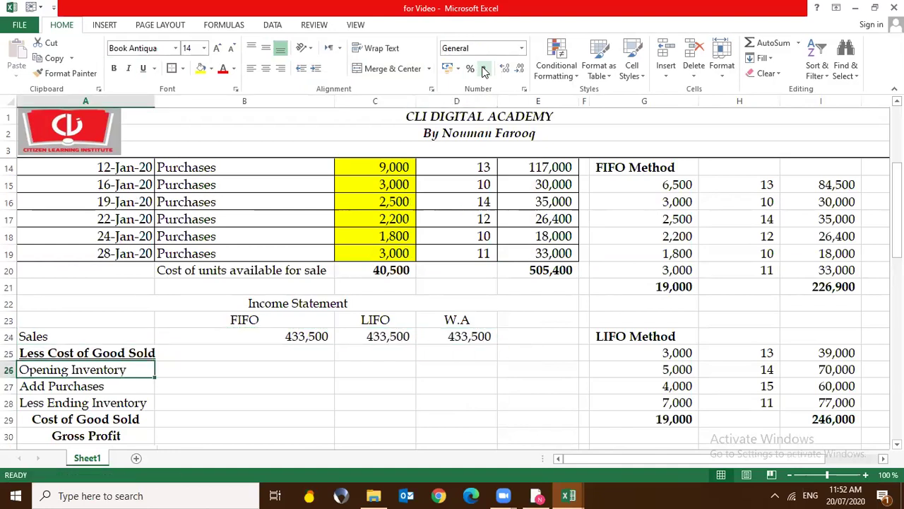
pyautogui.press('Right')
# Enter =E10 in the FIFO Opening Inventory cell to show 39,000
pyautogui.write('=')
pyautogui.press('Up')
pyautogui.press('Up')
pyautogui.press('Up')
pyautogui.press('Up')
pyautogui.press('Up')
pyautogui.press('Up')
pyautogui.press('Up')
pyautogui.press('Right')
pyautogui.press('Up')
pyautogui.press('Up')
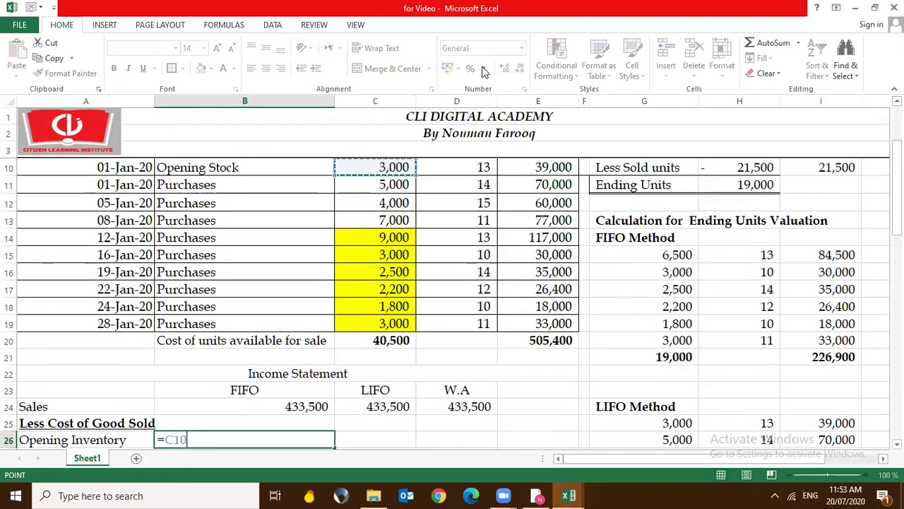
pyautogui.press('Right')
pyautogui.press('Up')
pyautogui.press('Right')
pyautogui.press('Down')
pyautogui.press('Return')
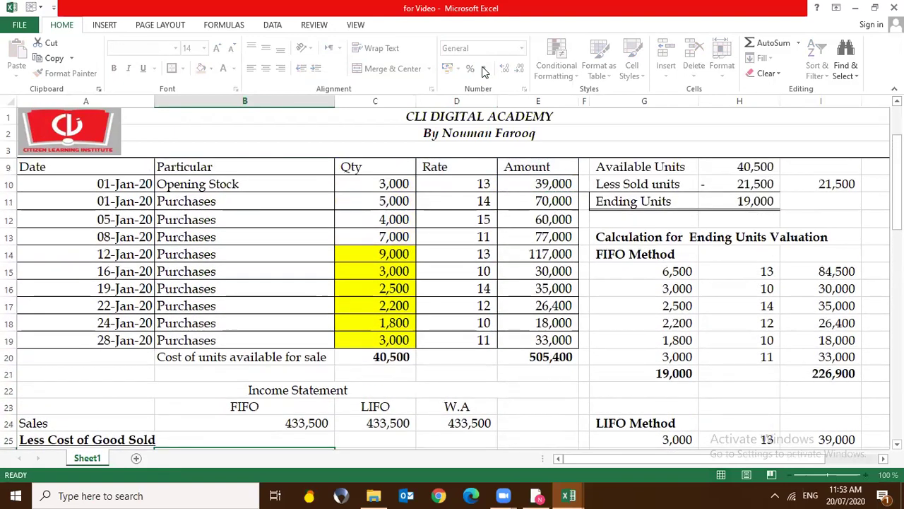
# Copy the FIFO opening inventory across to the LIFO and W.A cells
pyautogui.press('Up')
pyautogui.hotkey('ctrl', 'c')
pyautogui.press('Right')
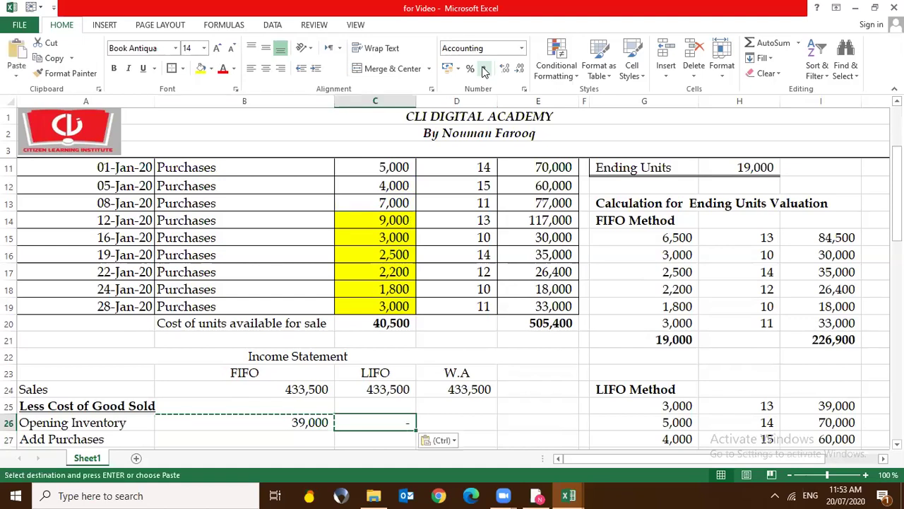
pyautogui.hotkey('ctrl', 'v')
pyautogui.press('Right')
pyautogui.press('ctrl')
pyautogui.press('Escape')
# Link LIFO opening inventory to FIFO (=B26) and W.A to LIFO (=C26)
pyautogui.write('=')
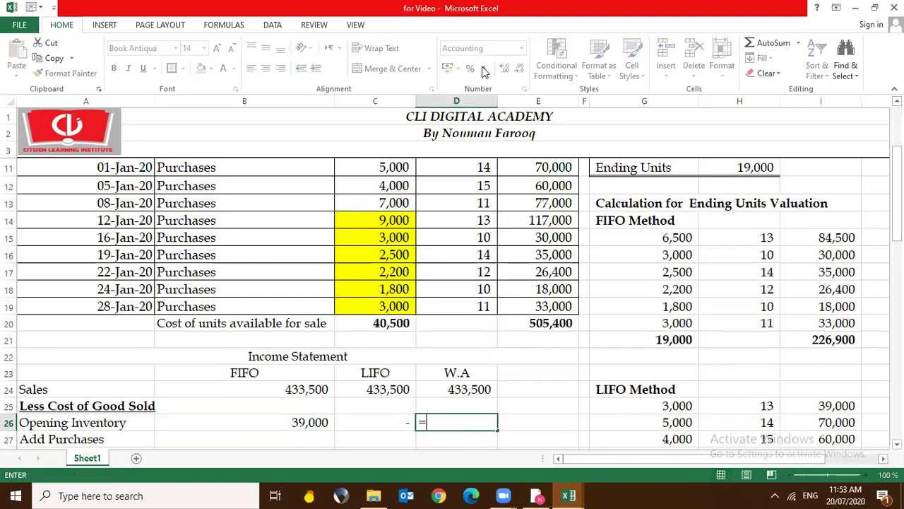
pyautogui.press('Escape')
pyautogui.press('Left')
pyautogui.write('=')
pyautogui.press('Left')
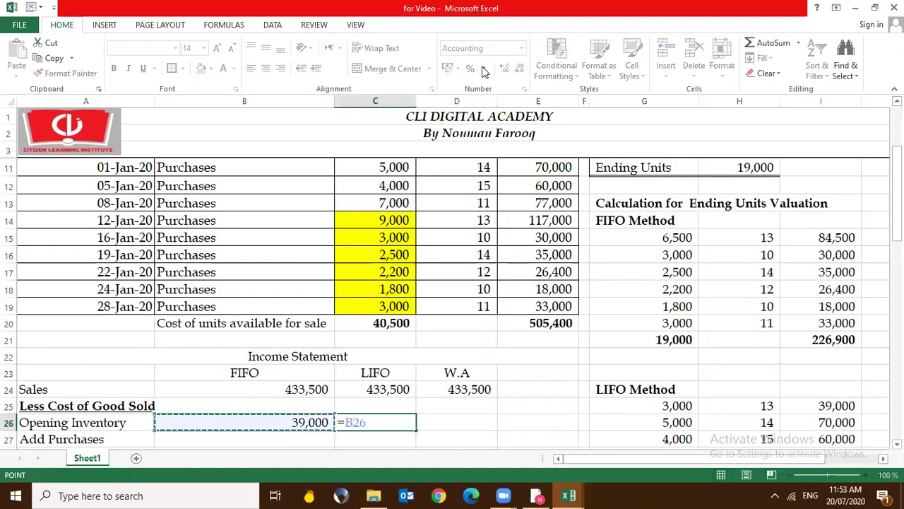
pyautogui.press('Return')
pyautogui.press('Up')
pyautogui.press('Right')
pyautogui.press('Return')
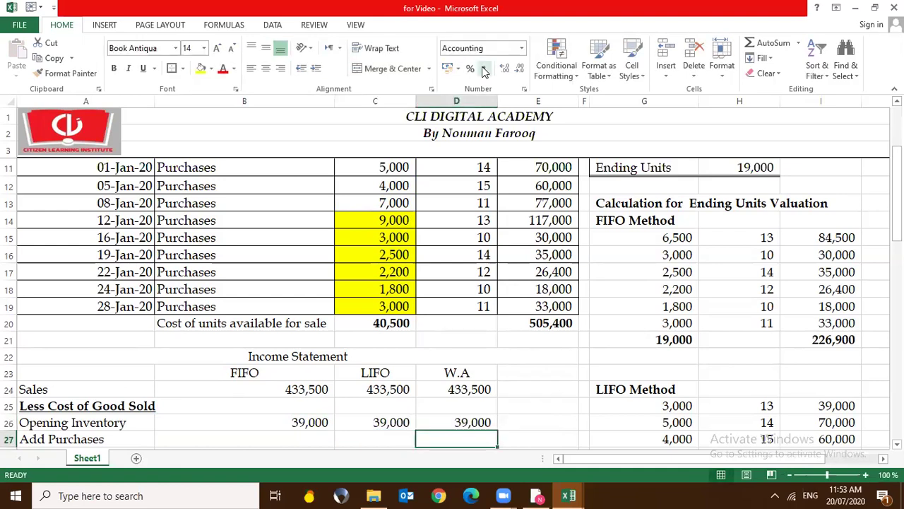
pyautogui.press('Down')
pyautogui.press('Down')
pyautogui.press('Down')
pyautogui.press('Up')
pyautogui.press('Up')
pyautogui.press('Up')
pyautogui.press('Up')
pyautogui.press('Up')
pyautogui.press('Up')
pyautogui.press('Up')
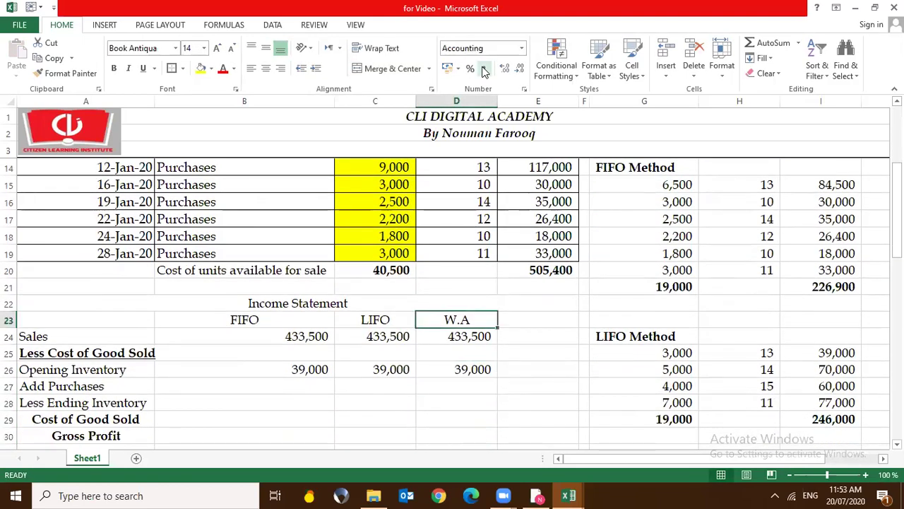
pyautogui.press('Up')
pyautogui.press('Up')
pyautogui.press('Up')
# Select the purchase amounts to check their total, then return to the FIFO purchases cell
pyautogui.press('Right')
pyautogui.press('Down')
pyautogui.press('Down')
pyautogui.press('Down')
pyautogui.hotkey('shift', 'Down')
pyautogui.hotkey('shift', 'Down')
pyautogui.hotkey('shift', 'Down')
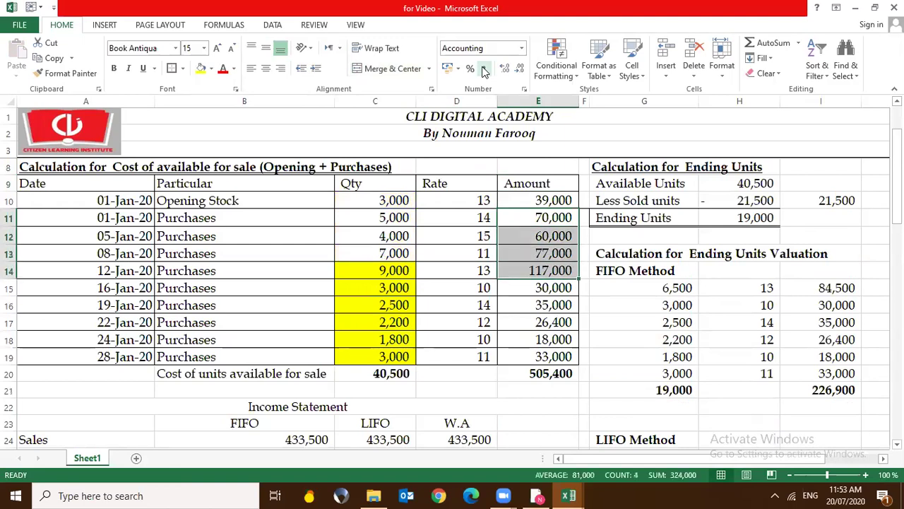
pyautogui.hotkey('shift', 'Down')
pyautogui.hotkey('shift', 'Down')
pyautogui.hotkey('shift', 'Down')
pyautogui.hotkey('shift', 'Down')
pyautogui.hotkey('shift', 'Down')
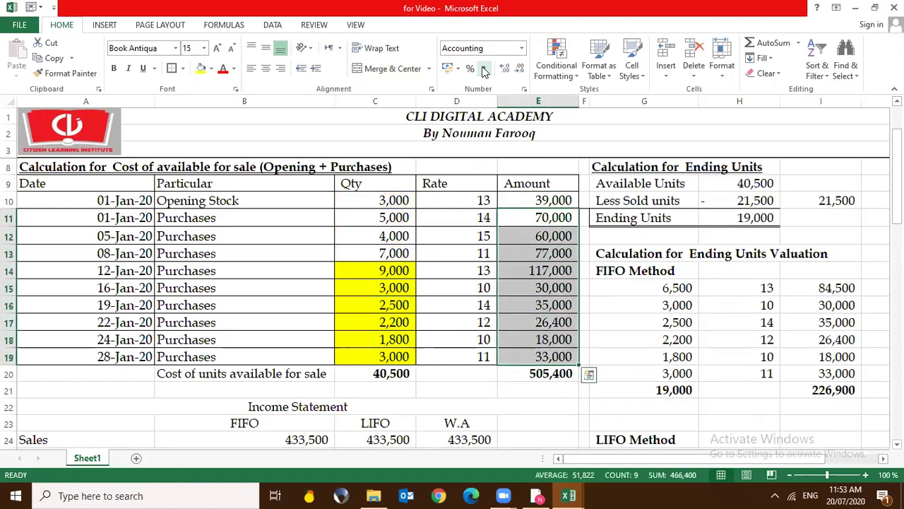
pyautogui.press('Down')
pyautogui.press('Down')
pyautogui.press('Down')
pyautogui.press('Down')
pyautogui.press('Down')
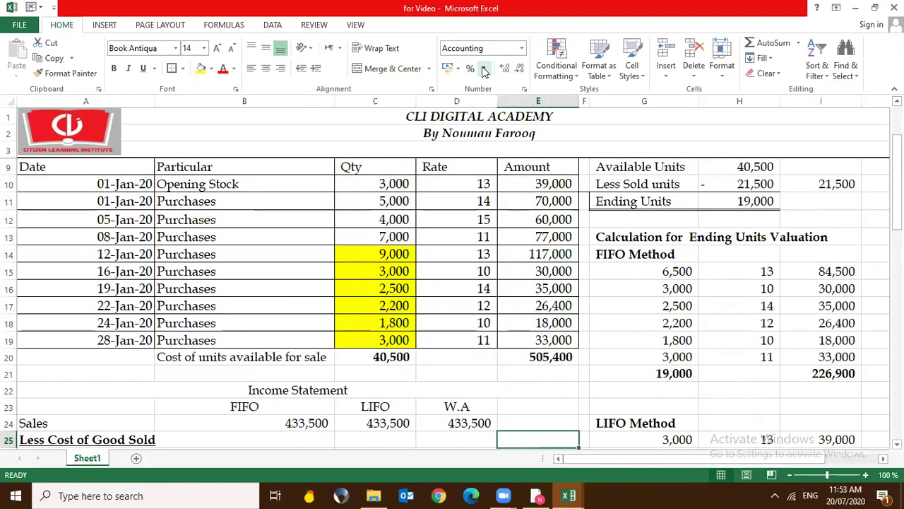
pyautogui.press('Left')
pyautogui.press('Left')
pyautogui.press('Down')
pyautogui.press('Down')
pyautogui.press('Left')
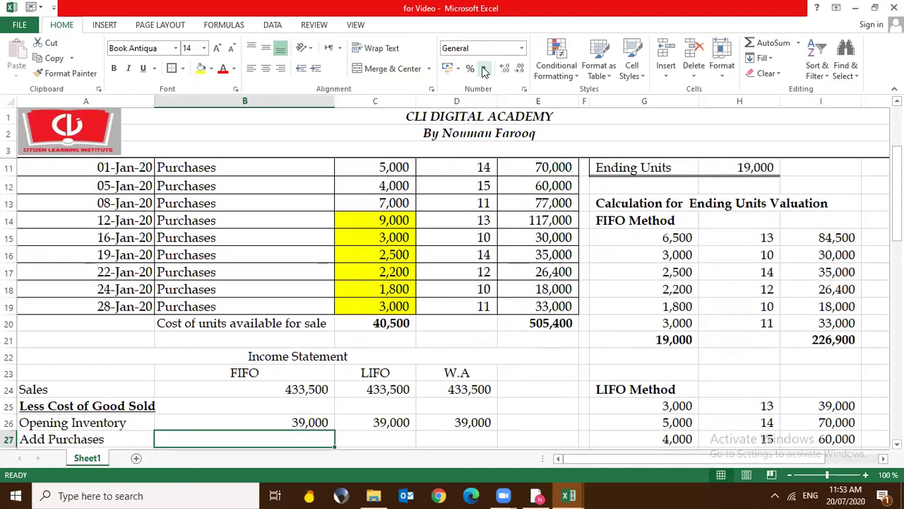
# Enter FIFO purchases as the 505,400 amount total minus opening inventory
pyautogui.write('=')
pyautogui.press('Up')
pyautogui.press('Up')
pyautogui.press('Right')
pyautogui.press('Right')
pyautogui.press('Right')
pyautogui.press('Up')
pyautogui.press('Up')
pyautogui.press('Up')
pyautogui.press('Up')
pyautogui.press('Up')
pyautogui.write('-')
pyautogui.press('Up')
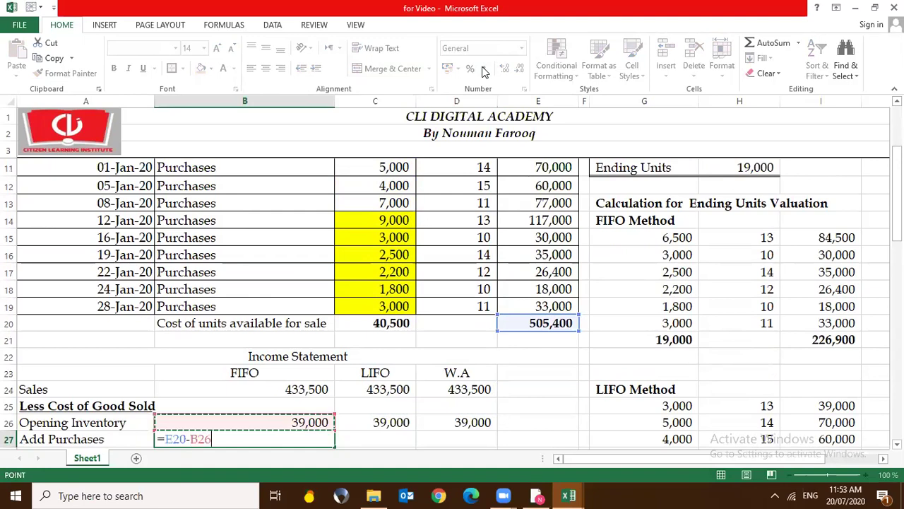
pyautogui.press('Return')
pyautogui.press('Up')
# Copy the purchases formula across to the LIFO and W.A cells
pyautogui.hotkey('ctrl', 'c')
pyautogui.press('Right')
pyautogui.hotkey('ctrl', 'v')
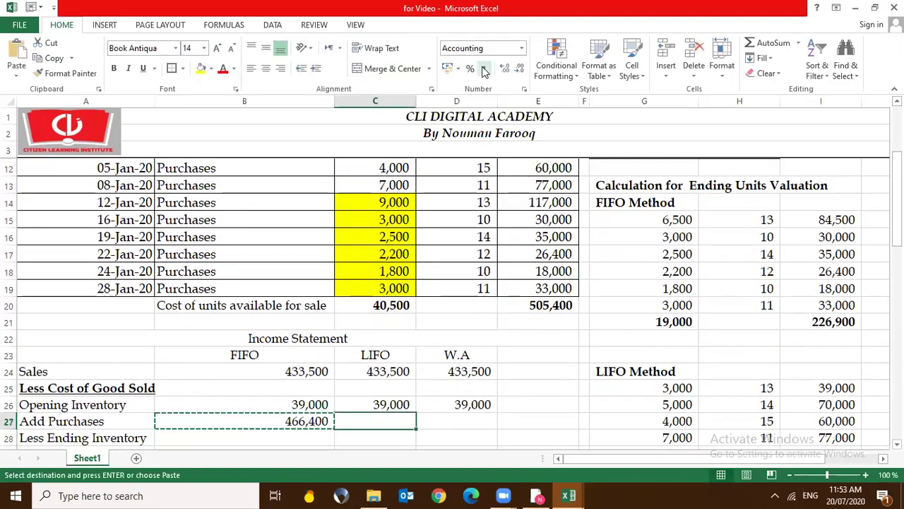
pyautogui.press('Right')
pyautogui.hotkey('ctrl', 'v')
pyautogui.press('Escape')
pyautogui.press('Left')
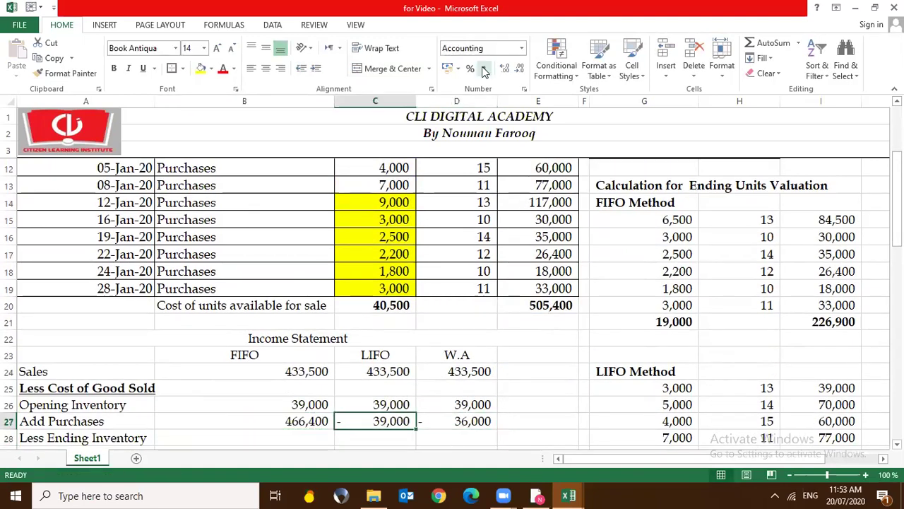
# Overwrite the LIFO and W.A purchases with 466,400
pyautogui.write('466400')
pyautogui.press('Return')
pyautogui.press('Up')
pyautogui.press('Right')
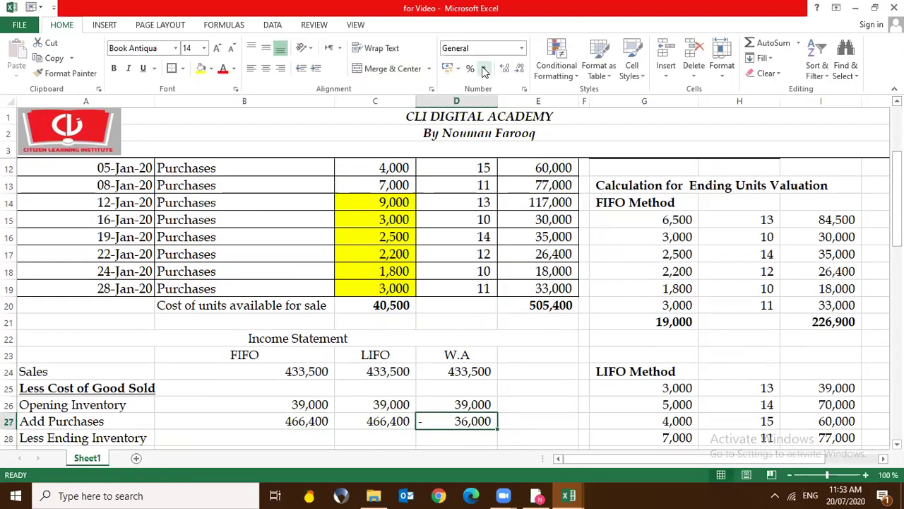
pyautogui.write('466,40')
pyautogui.press('Return')
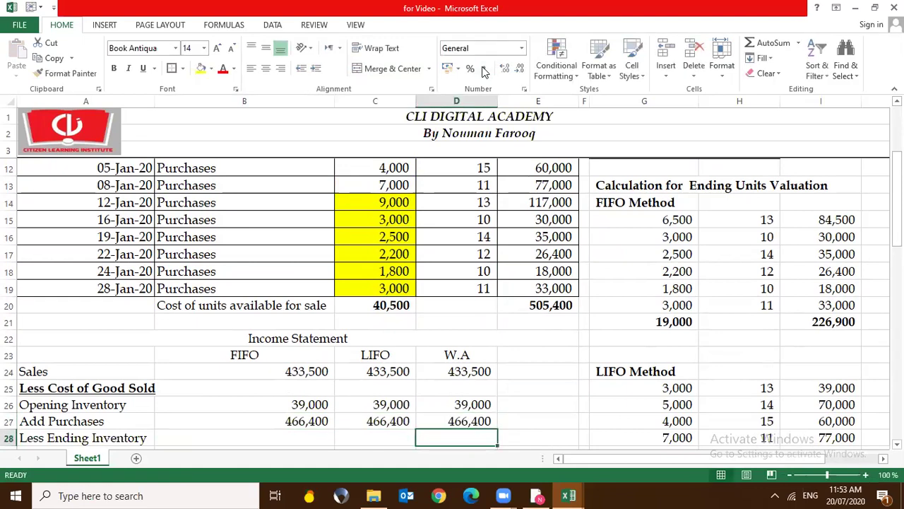
# Enter =I21 as FIFO ending inventory, giving 226,900
pyautogui.press('Left')
pyautogui.press('Left')
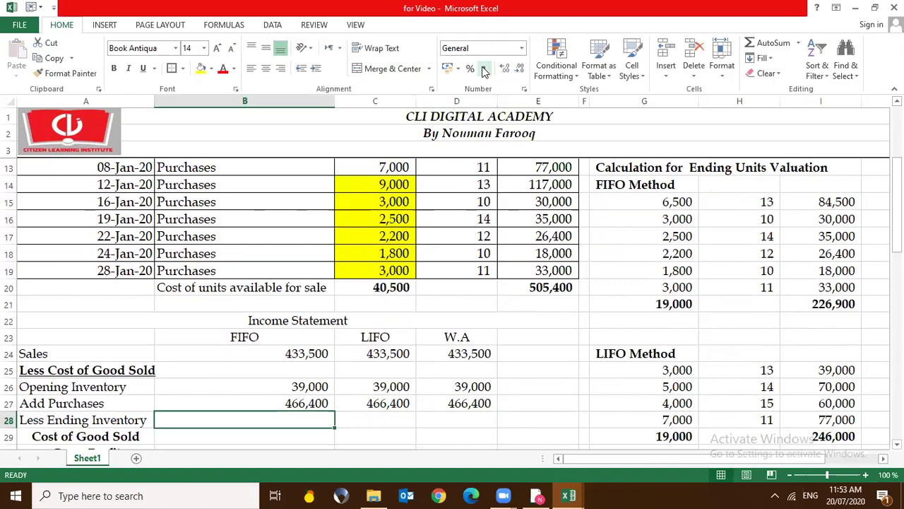
pyautogui.write('=')
pyautogui.press('Up')
pyautogui.press('Up')
pyautogui.press('Up')
pyautogui.press('Up')
pyautogui.press('Right')
pyautogui.press('Right')
pyautogui.press('Right')
pyautogui.press('Right')
pyautogui.press('Right')
pyautogui.press('Right')
pyautogui.press('Down')
pyautogui.press('Right')
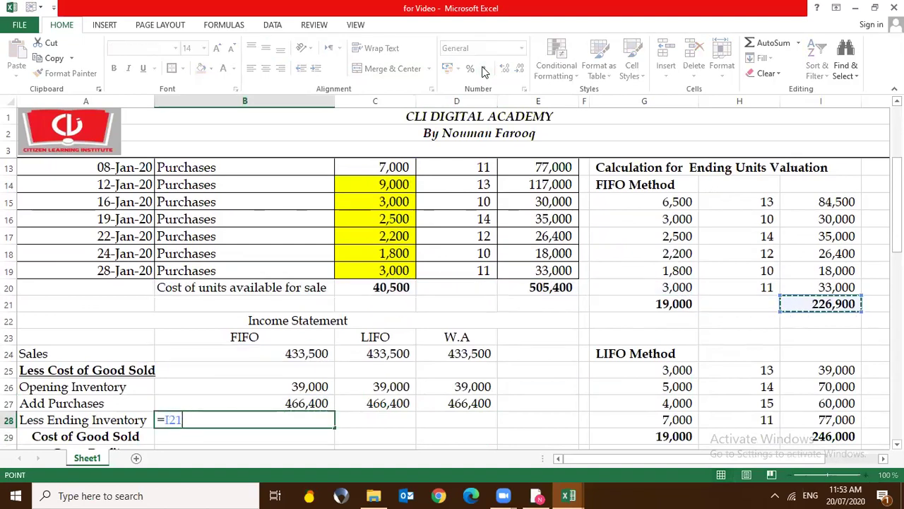
pyautogui.hotkey('ctrl', 'Return')
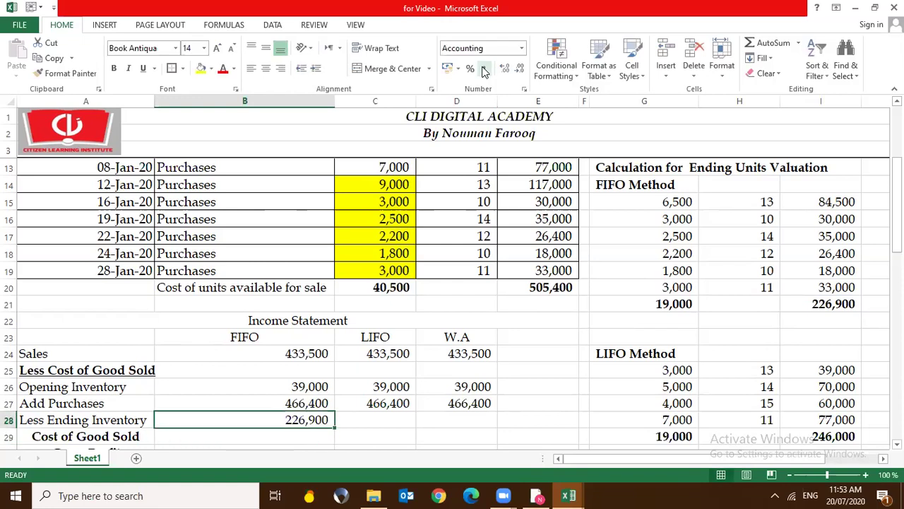
pyautogui.press('F2')
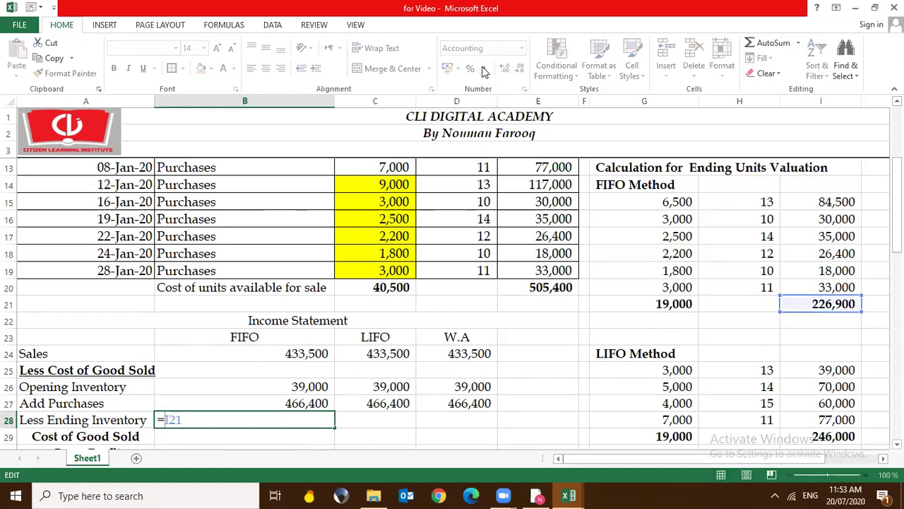
pyautogui.hotkey('ctrl', 'Return')
# Enter =-I29 as LIFO ending inventory, giving 246,000
pyautogui.press('Right')
pyautogui.write('=')
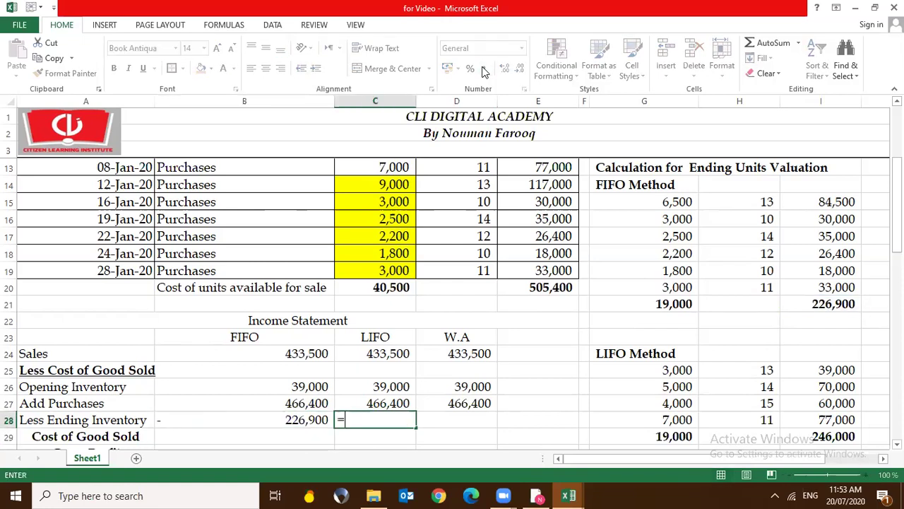
pyautogui.write('-')
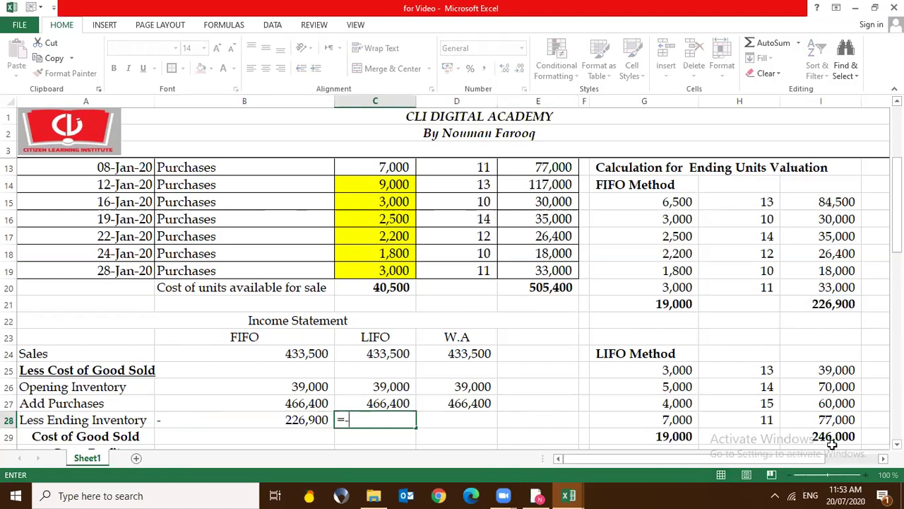
pyautogui.click(831, 439)
pyautogui.press('Return')
pyautogui.press('Return')
pyautogui.press('Return')
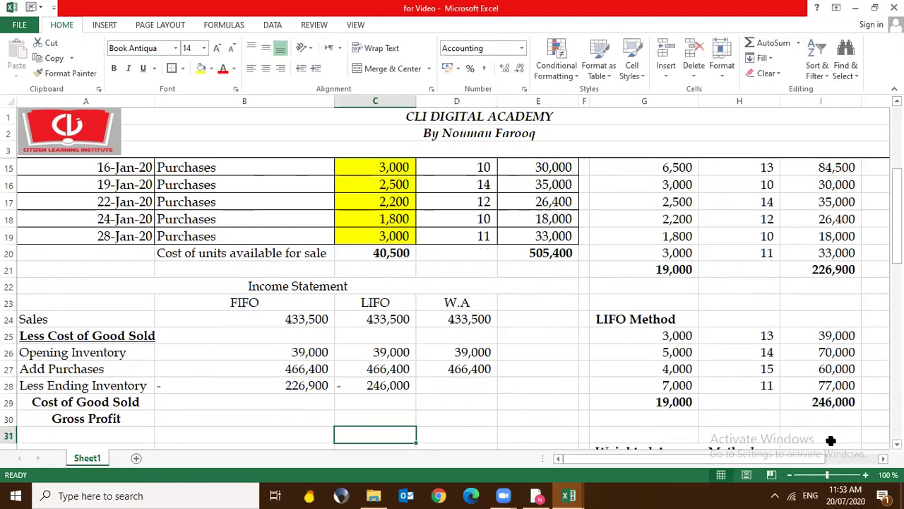
pyautogui.press('Return')
pyautogui.press('Return')
pyautogui.press('Return')
pyautogui.press('Return')
pyautogui.press('Return')
pyautogui.press('Return')
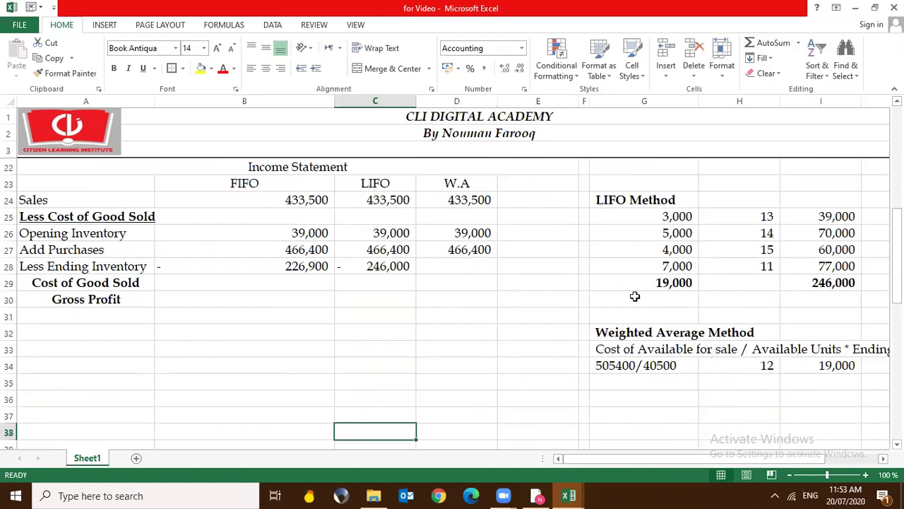
# Enter =-J34 as W.A ending inventory, giving 237,101
pyautogui.click(466, 265)
pyautogui.write('=')
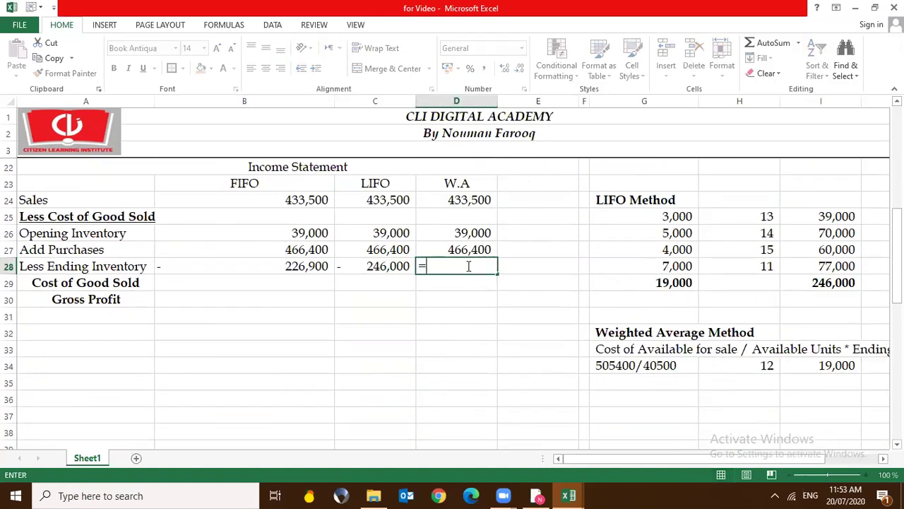
pyautogui.write('-')
pyautogui.press('Right')
pyautogui.press('Right')
pyautogui.press('Right')
pyautogui.press('Right')
pyautogui.press('Down')
pyautogui.press('Down')
pyautogui.press('Down')
pyautogui.press('Right')
pyautogui.press('Down')
pyautogui.press('Right')
pyautogui.press('Down')
pyautogui.press('Return')
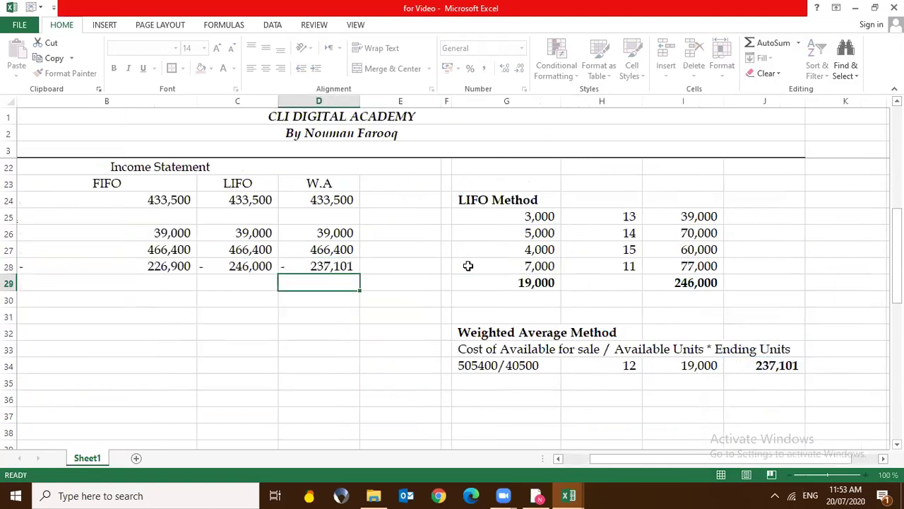
pyautogui.press('Left')
pyautogui.press('Left')
pyautogui.press('Left')
pyautogui.press('Up')
pyautogui.press('Right')
# Apply Outside Borders to the FIFO, LIFO and W.A figures in B26:B28, C26:C28 and D26:D28
pyautogui.hotkey('shift', 'Up')
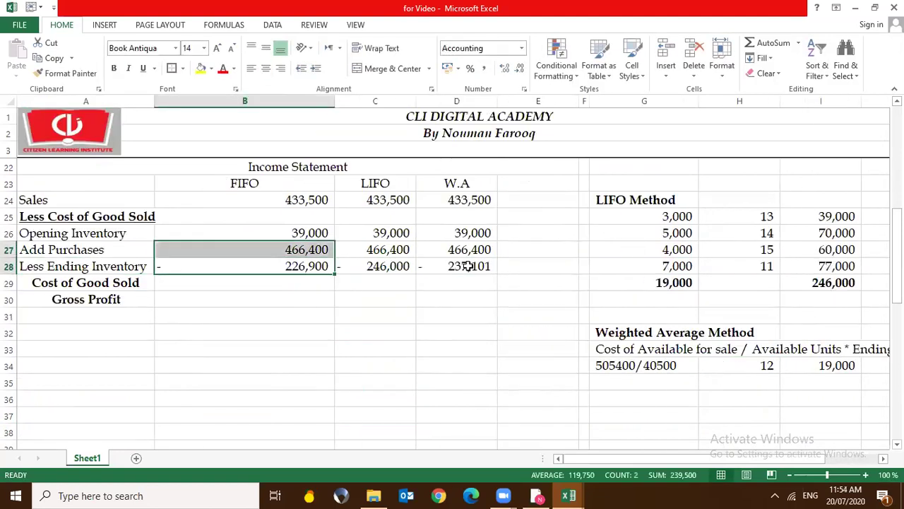
pyautogui.hotkey('shift', 'Up')
pyautogui.click(172, 68)
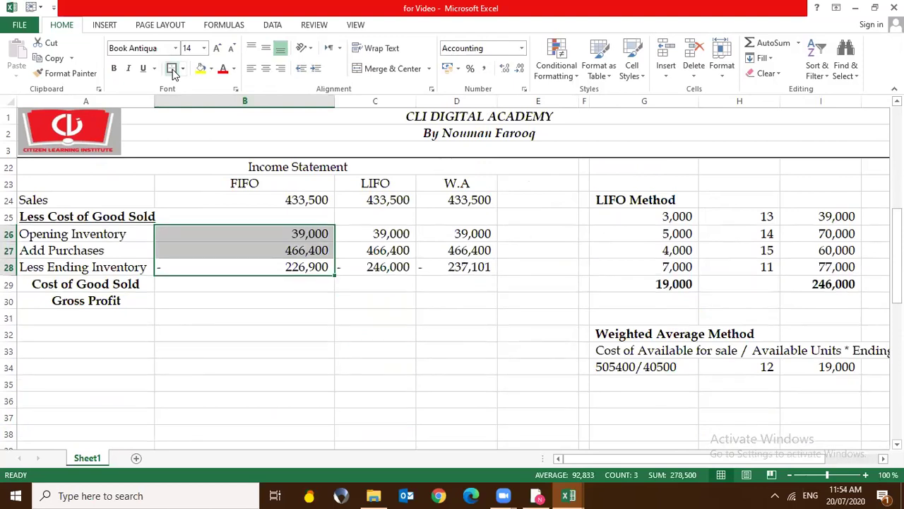
pyautogui.press('Right')
pyautogui.hotkey('shift', 'Up')
pyautogui.hotkey('shift', 'Up')
pyautogui.click(173, 70)
pyautogui.press('Right')
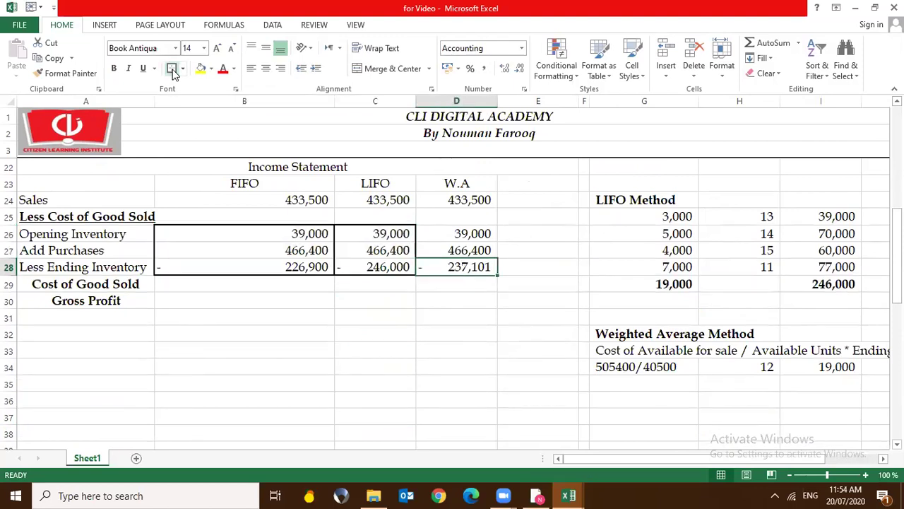
pyautogui.hotkey('shift', 'Up')
pyautogui.hotkey('shift', 'Up')
pyautogui.click(173, 70)
# Enter =B26+B27+B28 in B29 so FIFO Cost of Good Sold totals 278,500
pyautogui.press('Down')
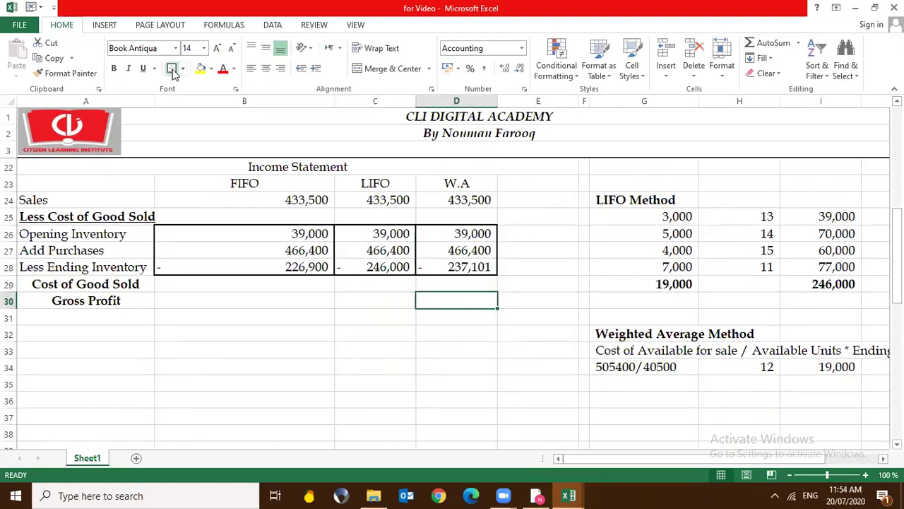
pyautogui.press('Left')
pyautogui.press('Left')
pyautogui.write('=')
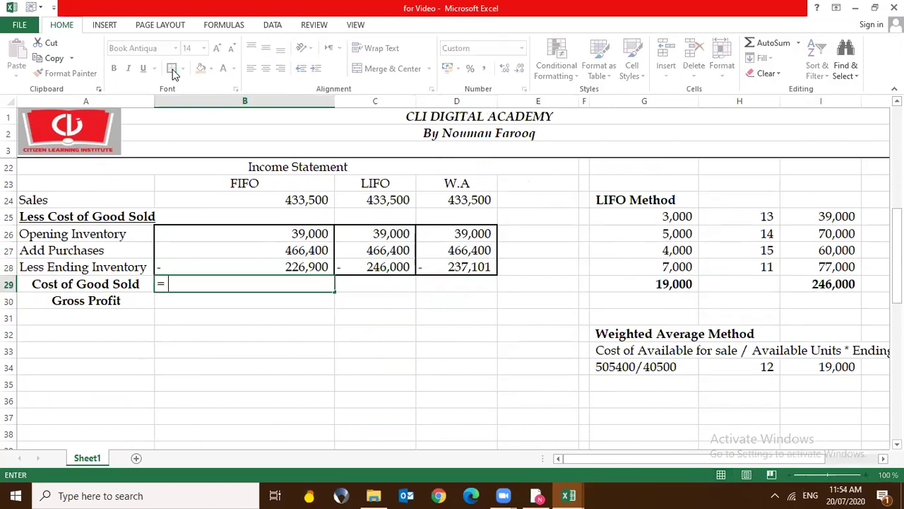
pyautogui.write('SUM(')
pyautogui.press('Up')
pyautogui.hotkey('shift', 'Up')
pyautogui.hotkey('shift', 'Up')
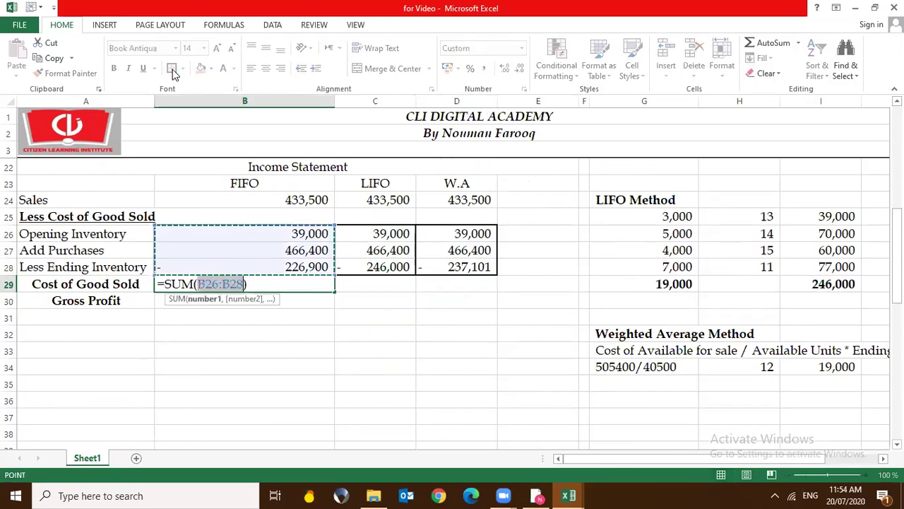
pyautogui.press('Return')
pyautogui.write('=')
pyautogui.press('Up')
pyautogui.press('Up')
pyautogui.press('Up')
pyautogui.write('+')
pyautogui.press('Up')
pyautogui.press('Up')
pyautogui.write('+')
pyautogui.press('Up')
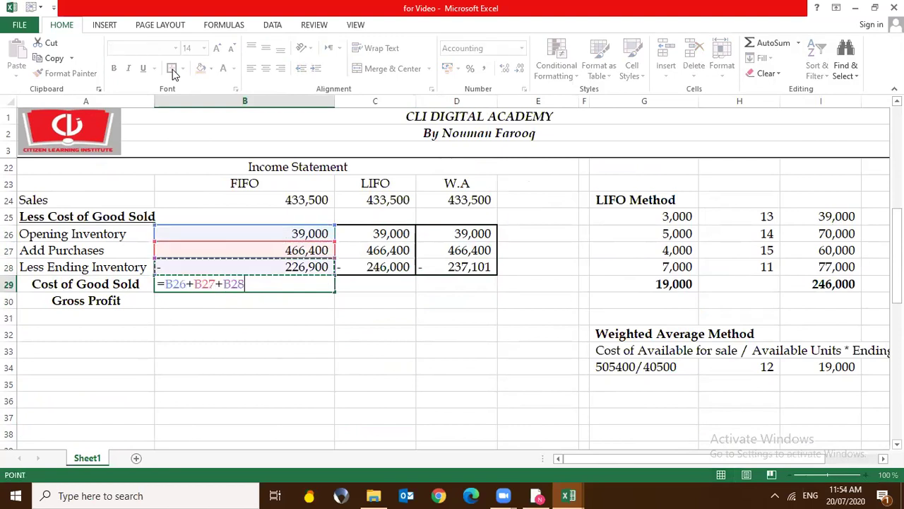
pyautogui.press('Return')
# Copy the Cost of Good Sold formula to C29:D29, giving 259,400 LIFO and 268,299 W.A
pyautogui.hotkey('ctrl', 'c')
pyautogui.press('Right')
pyautogui.hotkey('ctrl', 'v')
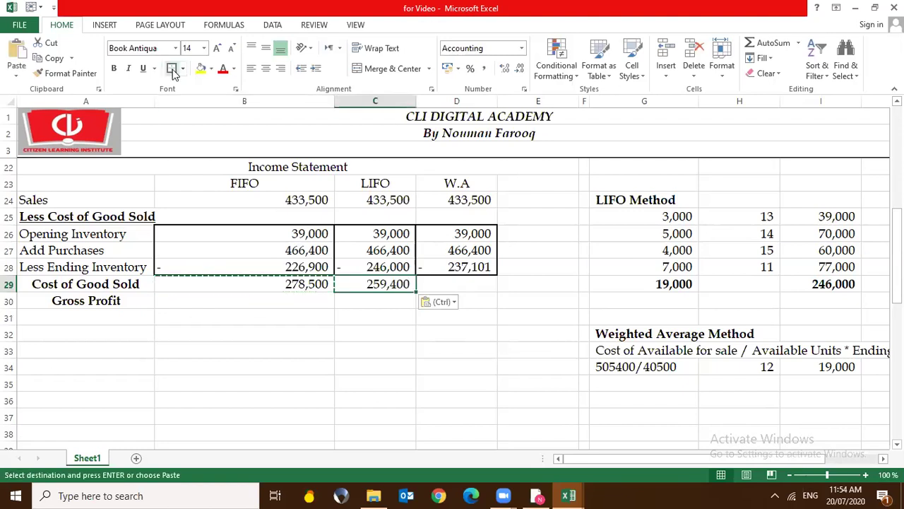
pyautogui.press('Right')
pyautogui.hotkey('ctrl', 'v')
pyautogui.press('Escape')
pyautogui.press('Left')
pyautogui.press('Left')
pyautogui.press('Down')
pyautogui.press('Up')
pyautogui.press('F2')
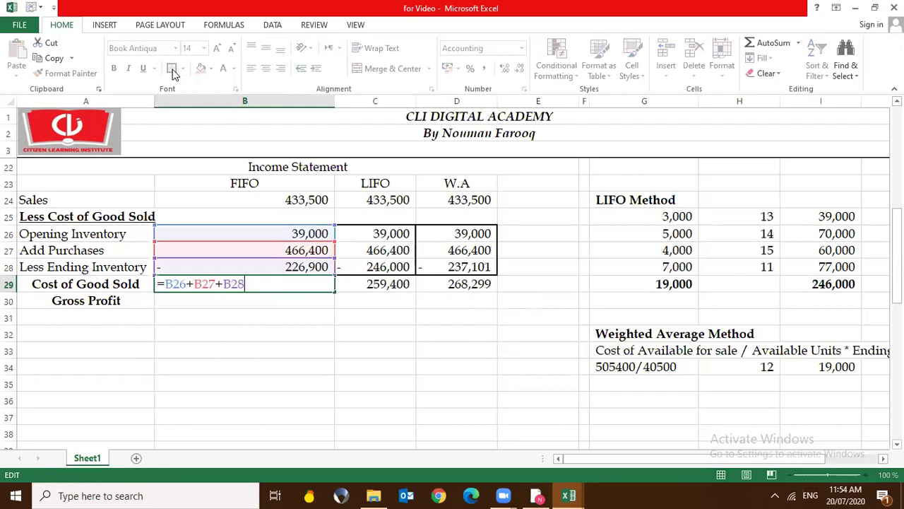
pyautogui.press('Return')
# Start the FIFO Gross Profit formula in B30 as Sales minus Cost of Good Sold
pyautogui.write('=')
pyautogui.press('Up')
pyautogui.press('Up')
pyautogui.press('Up')
pyautogui.press('Up')
pyautogui.press('Up')
pyautogui.press('Up')
pyautogui.press('Down')
pyautogui.write('-')
pyautogui.press('Up')
# Finish =B24-B29 in B30 and copy it to C30:D30, giving 174,100 and 165,201
pyautogui.press('Return')
pyautogui.press('Up')
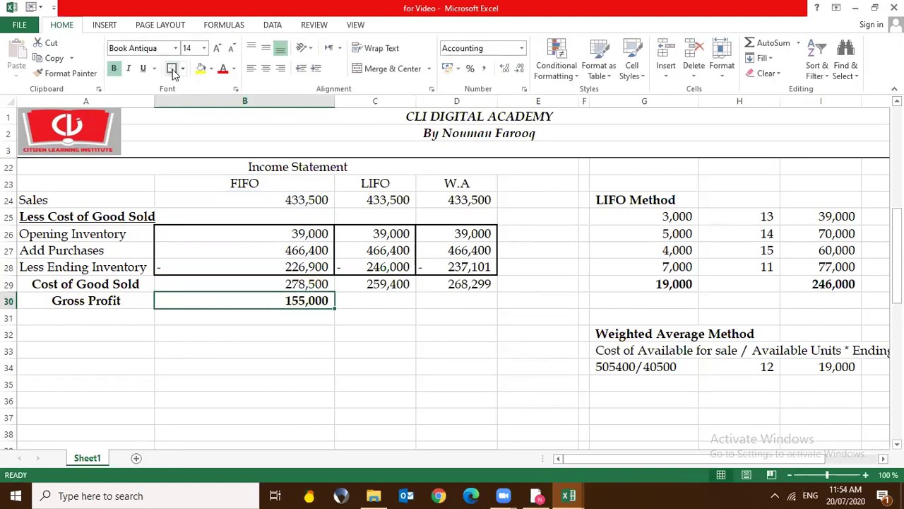
pyautogui.hotkey('ctrl', 'c')
pyautogui.press('Right')
pyautogui.hotkey('ctrl', 'v')
pyautogui.press('Right')
pyautogui.hotkey('ctrl', 'v')
pyautogui.press('Escape')
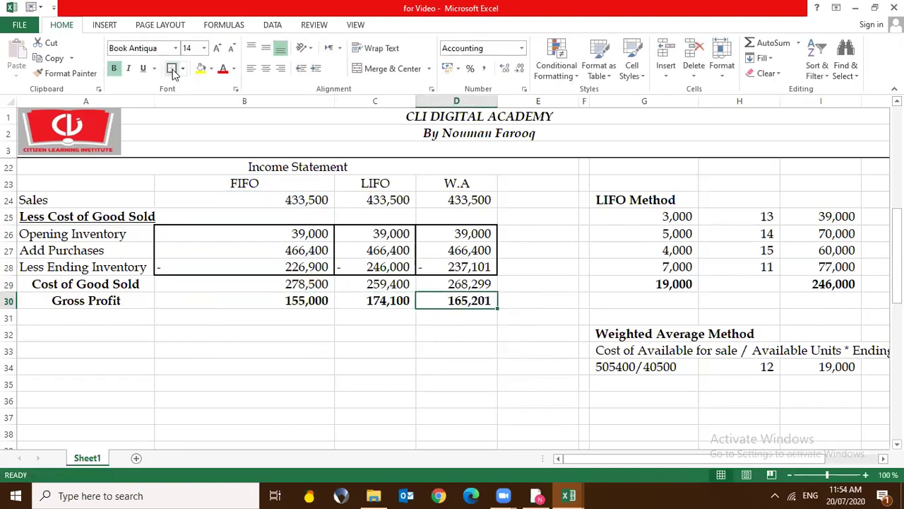
# Border the whole income statement A23:D30 and move back up the sheet
pyautogui.hotkey('shift', 'Up')
pyautogui.hotkey('shift', 'Up')
pyautogui.hotkey('shift', 'Up')
pyautogui.hotkey('shift', 'Up')
pyautogui.hotkey('shift', 'Up')
pyautogui.hotkey('shift', 'Up')
pyautogui.hotkey('shift', 'Up')
pyautogui.hotkey('shift', 'Left')
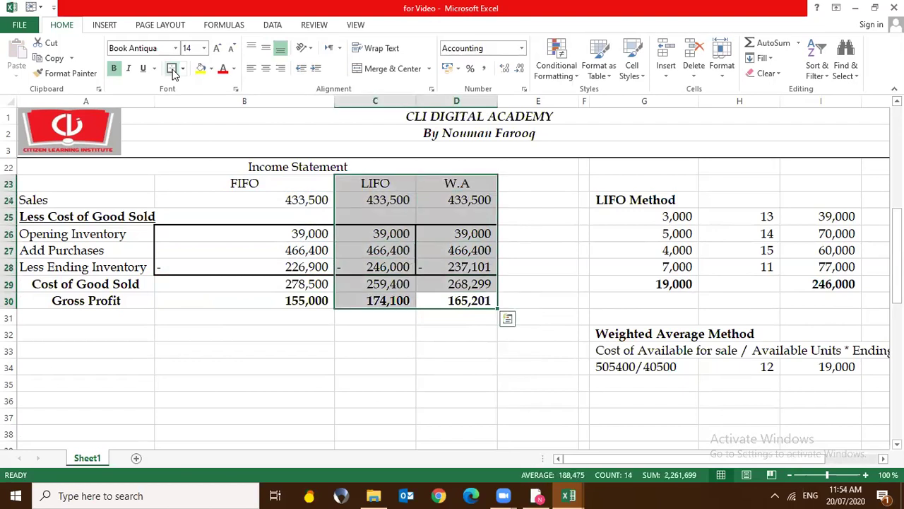
pyautogui.hotkey('shift', 'Left')
pyautogui.hotkey('shift', 'Left')
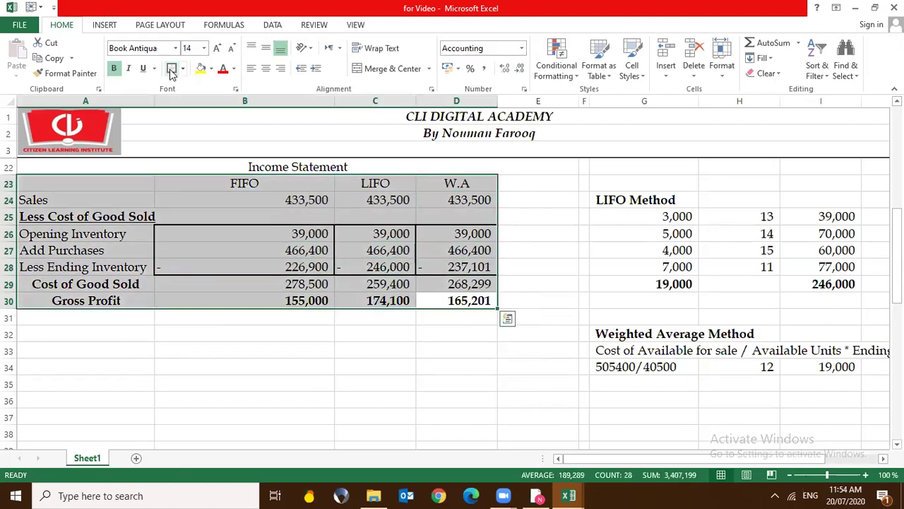
pyautogui.click(172, 69)
pyautogui.press('Up')
pyautogui.press('Up')
pyautogui.press('Up')
pyautogui.press('Up')
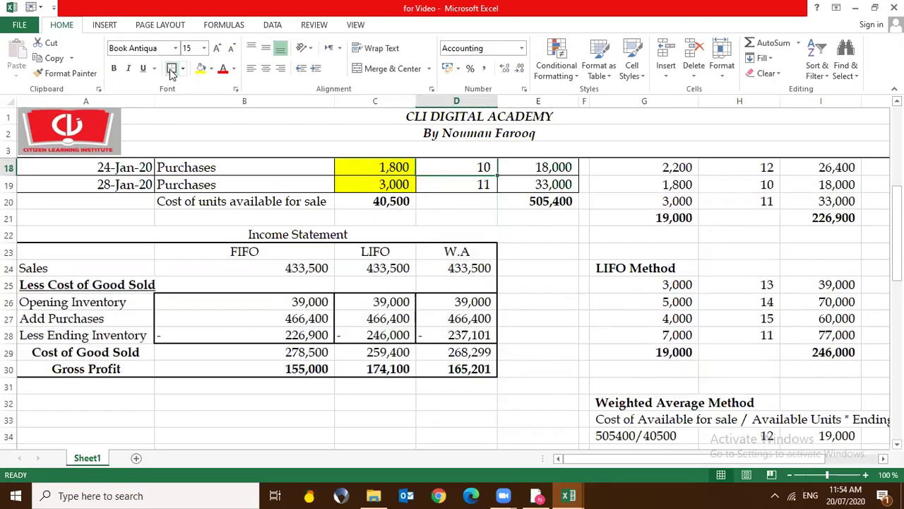
pyautogui.press('Up')
pyautogui.press('Up')
pyautogui.press('Up')
pyautogui.press('Up')
pyautogui.press('Up')
pyautogui.press('Up')
pyautogui.press('Up')
pyautogui.press('Up')
pyautogui.press('Up')
pyautogui.press('Up')
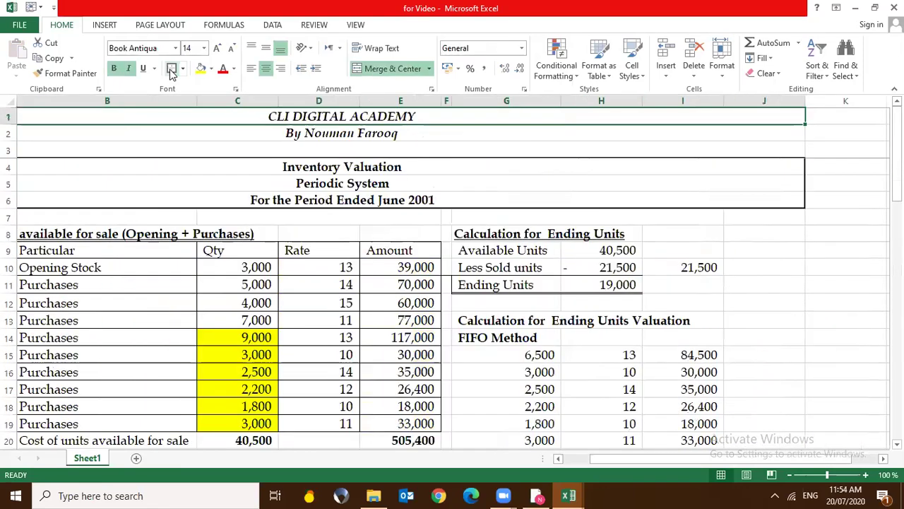
pyautogui.press('Down')
pyautogui.press('Down')
pyautogui.press('Down')
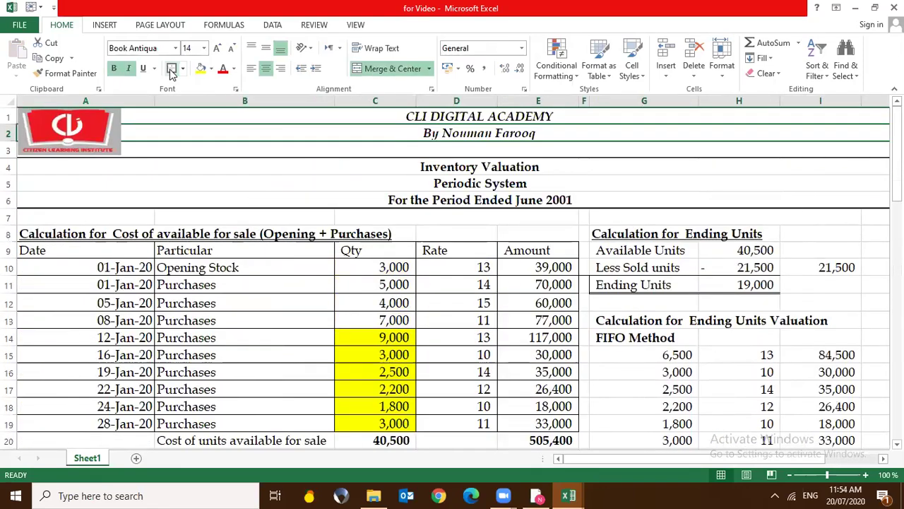
pyautogui.press('Down')
pyautogui.press('Down')
pyautogui.press('Left')
pyautogui.press('Left')
pyautogui.press('Left')
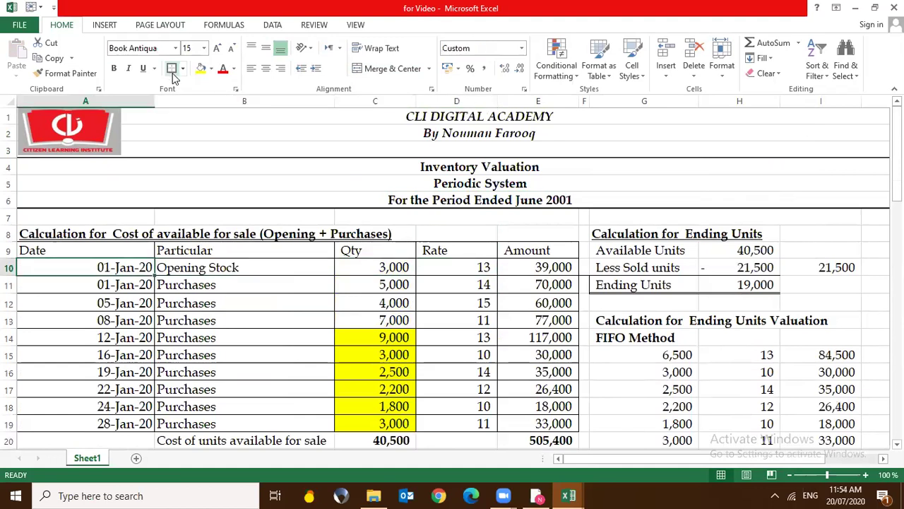